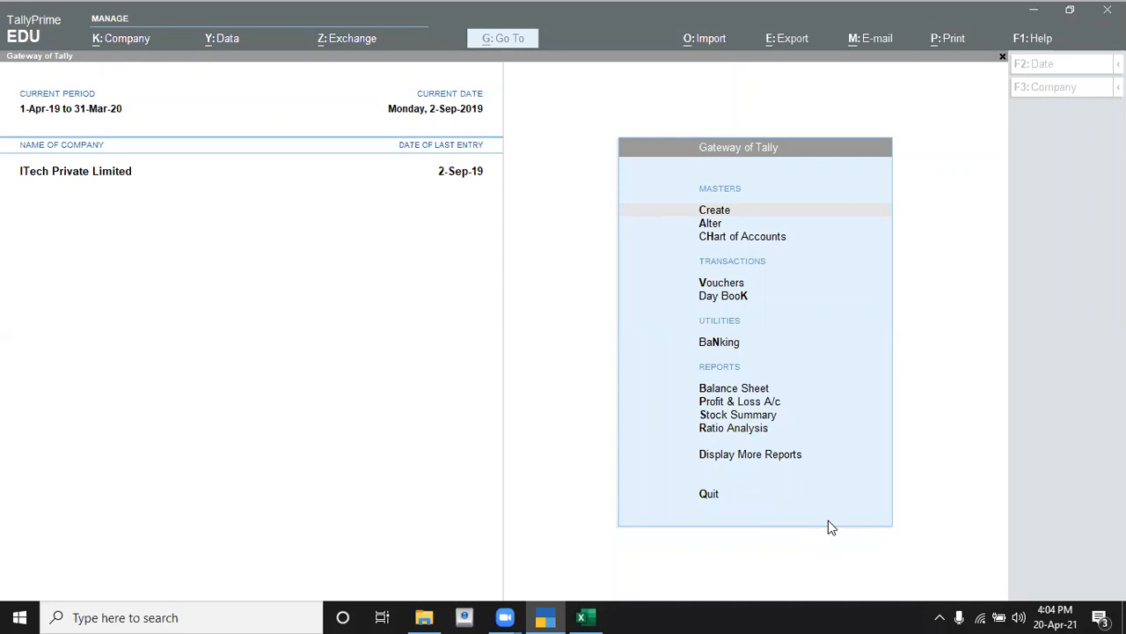
click(1005, 215)
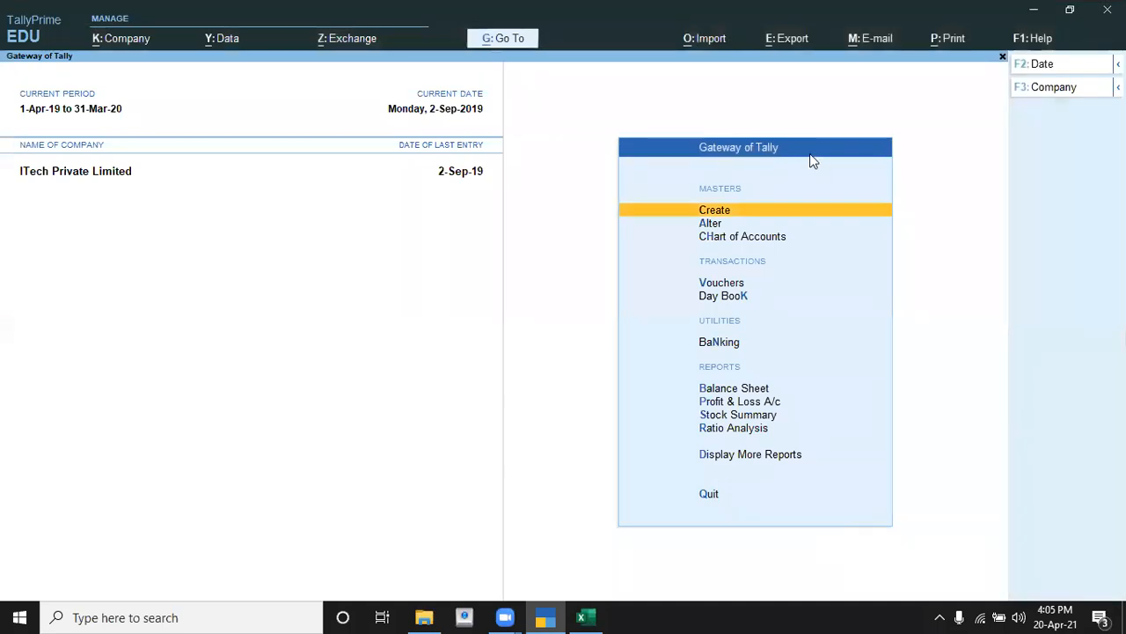
click(128, 42)
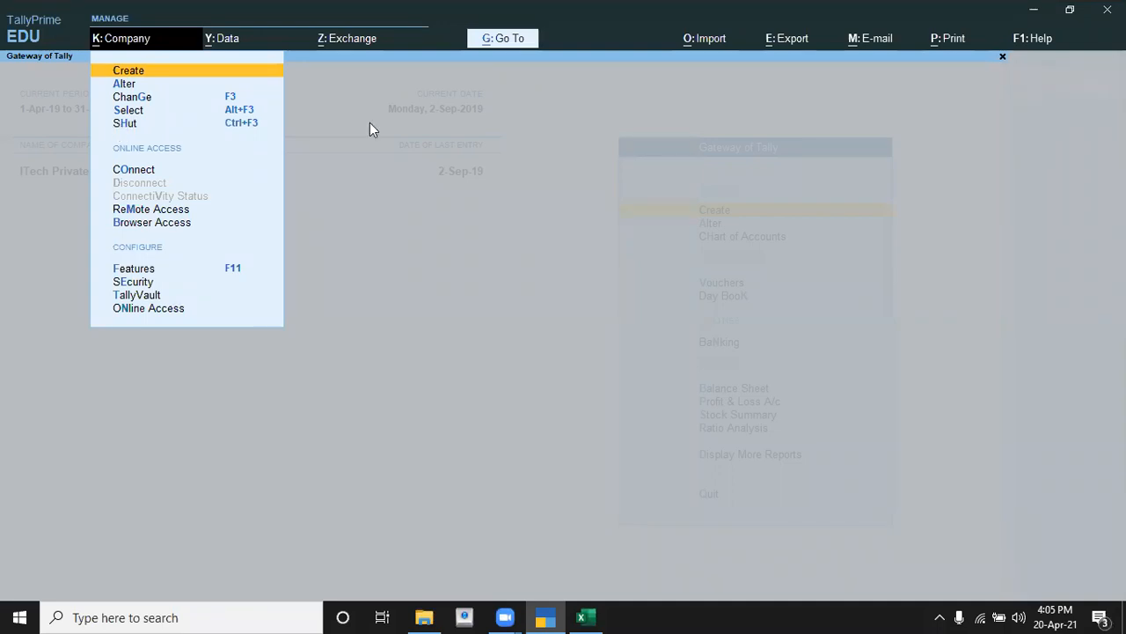
click(498, 170)
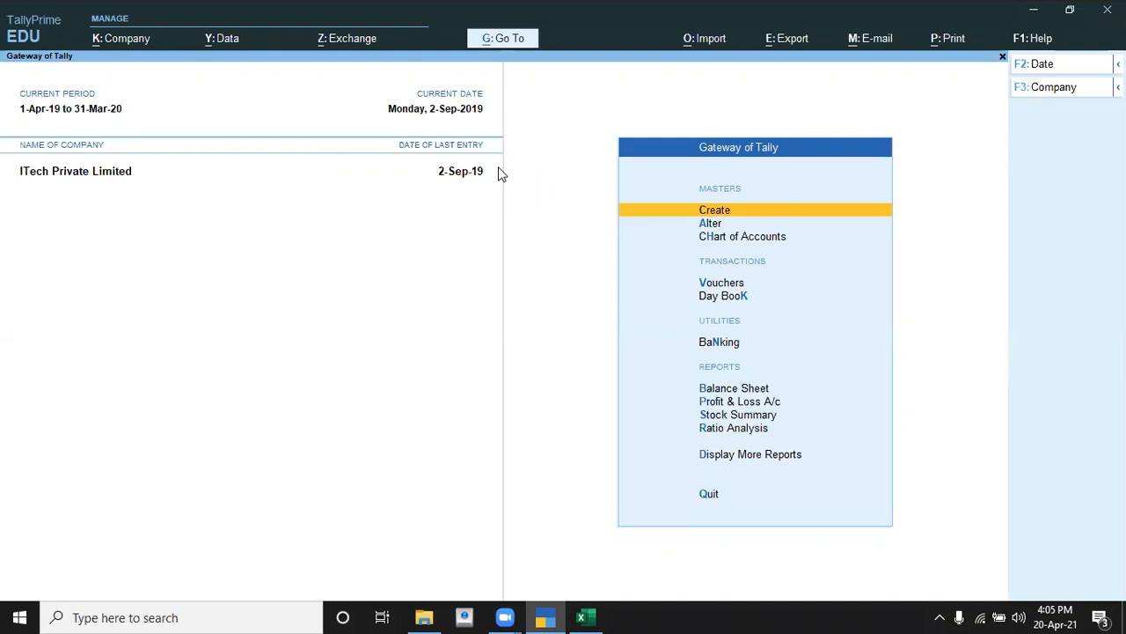
key(alt+F2)
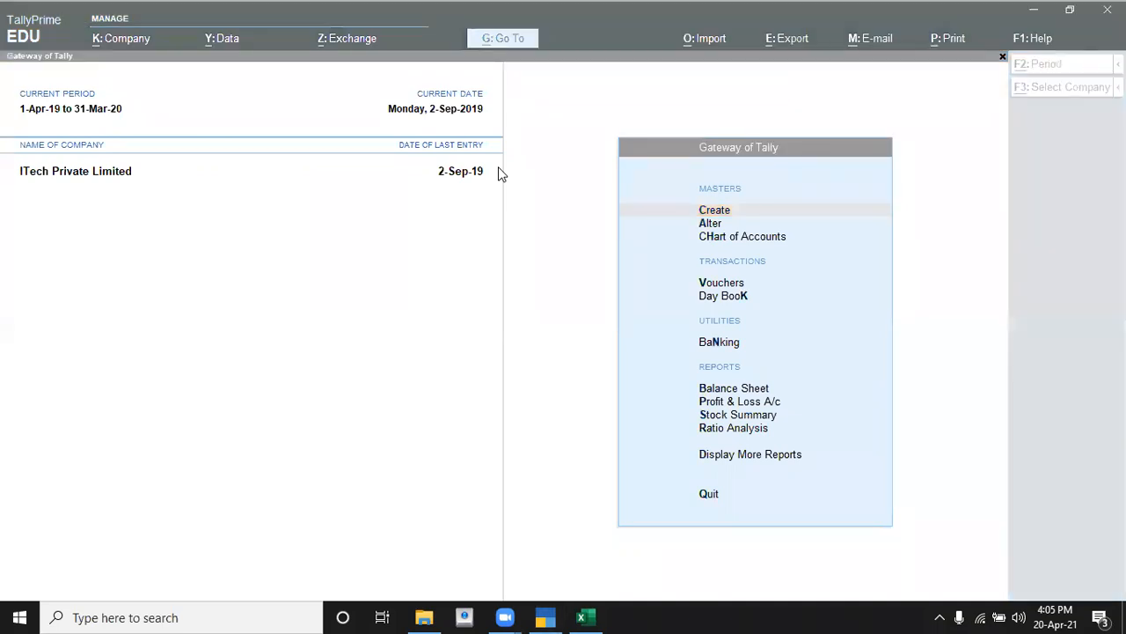
Step: Switch to Excel and examine the trial balance's particulars with their groups and debit or credit amounts
key(alt+Tab)
key(alt+Tab)
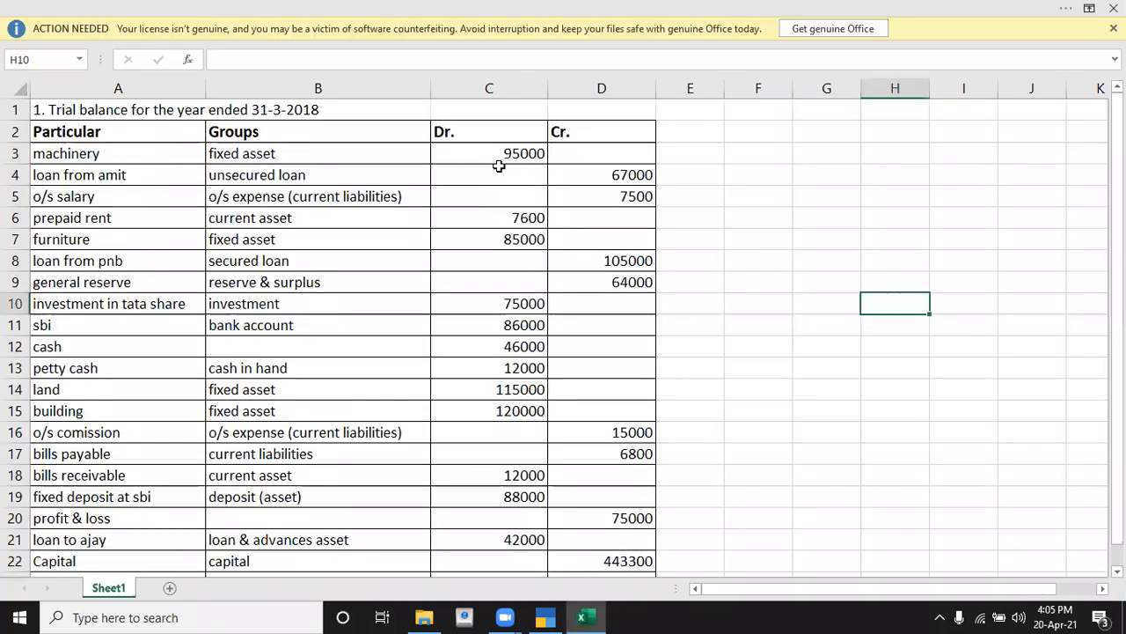
click(347, 192)
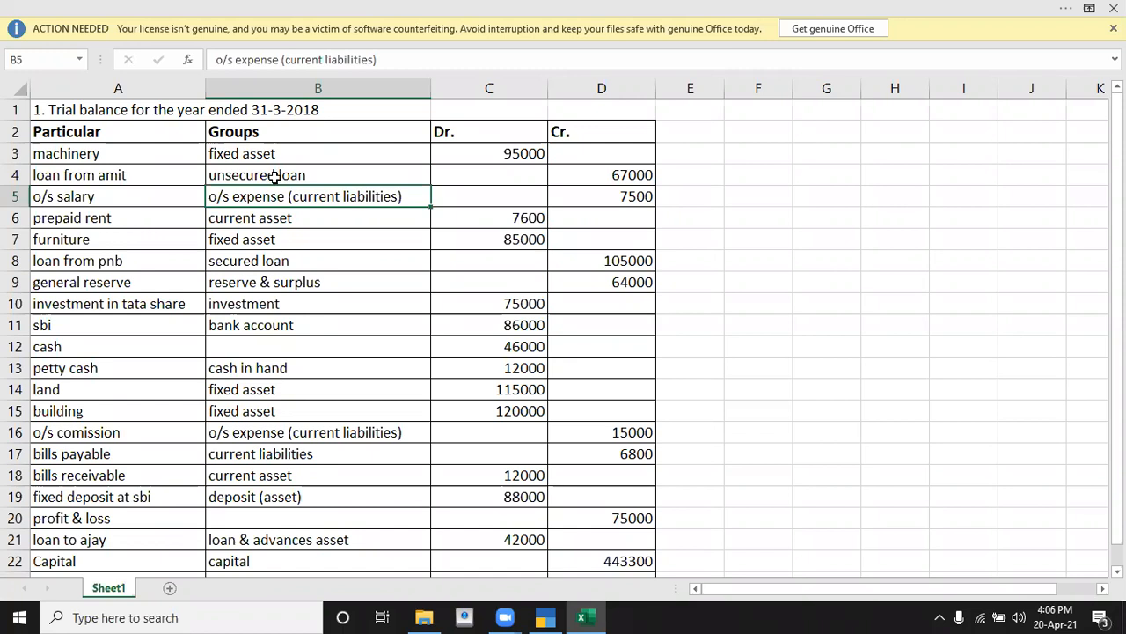
click(70, 156)
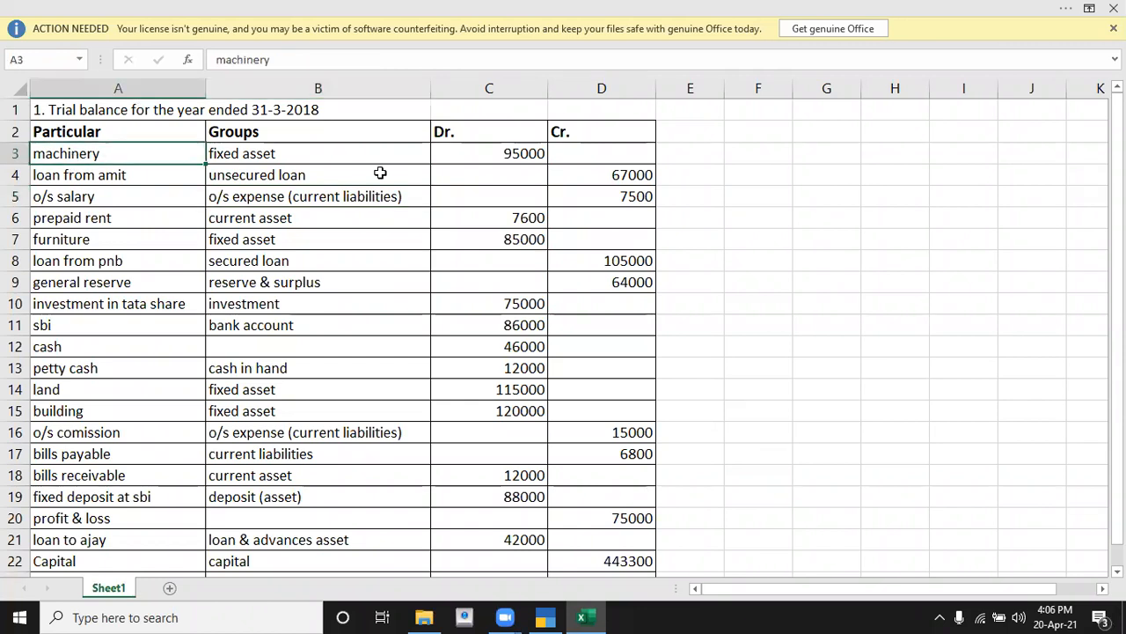
click(471, 152)
click(161, 174)
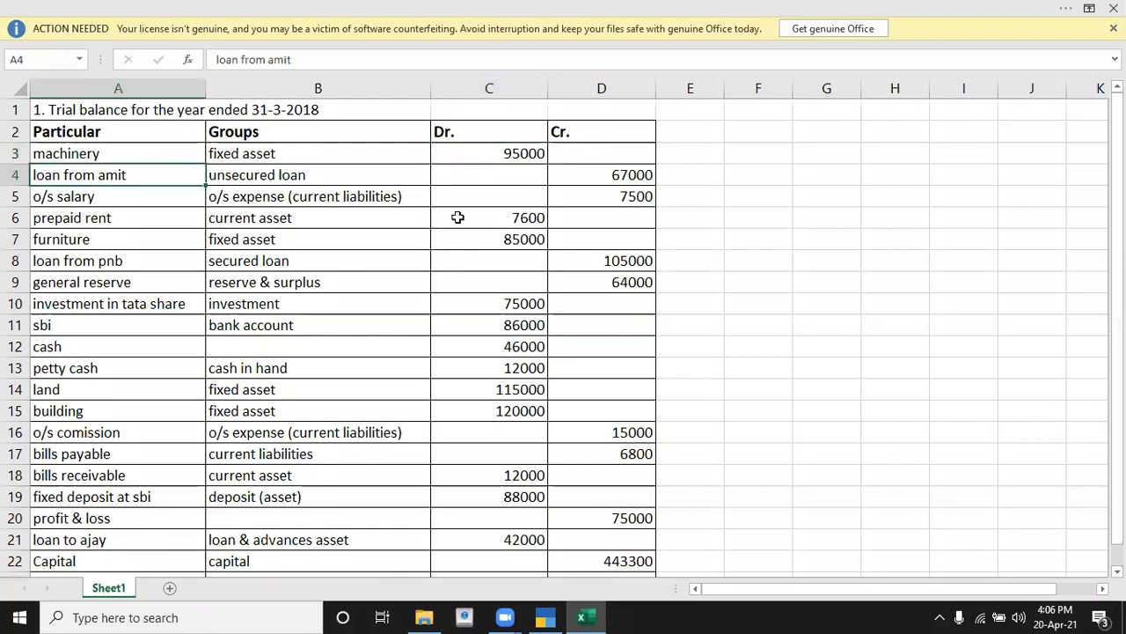
click(597, 174)
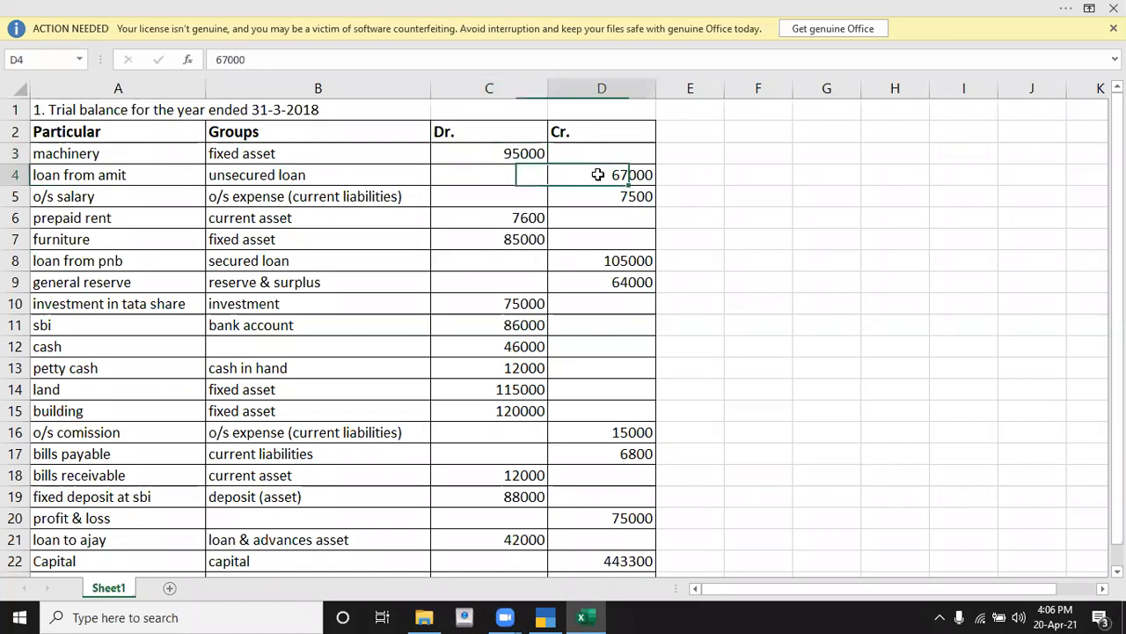
click(128, 213)
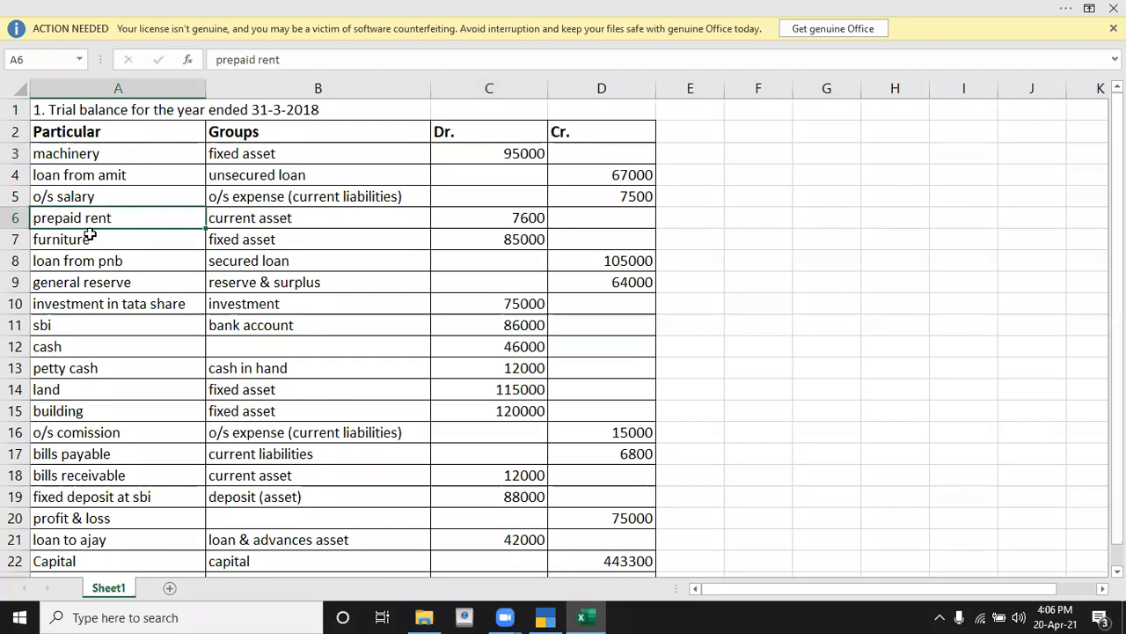
click(91, 234)
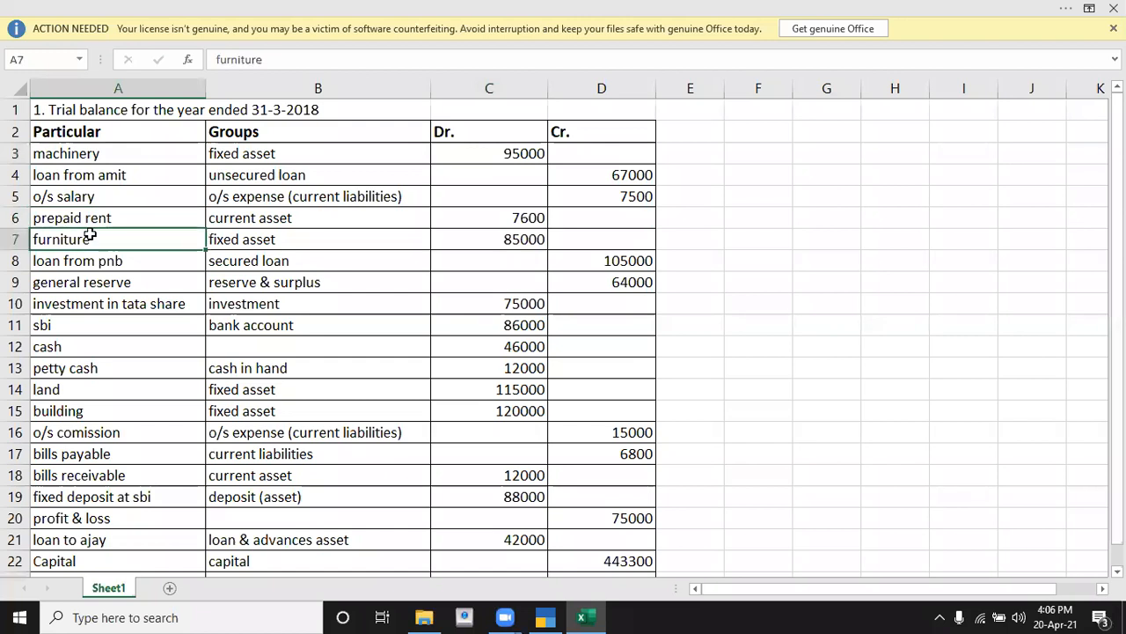
click(87, 154)
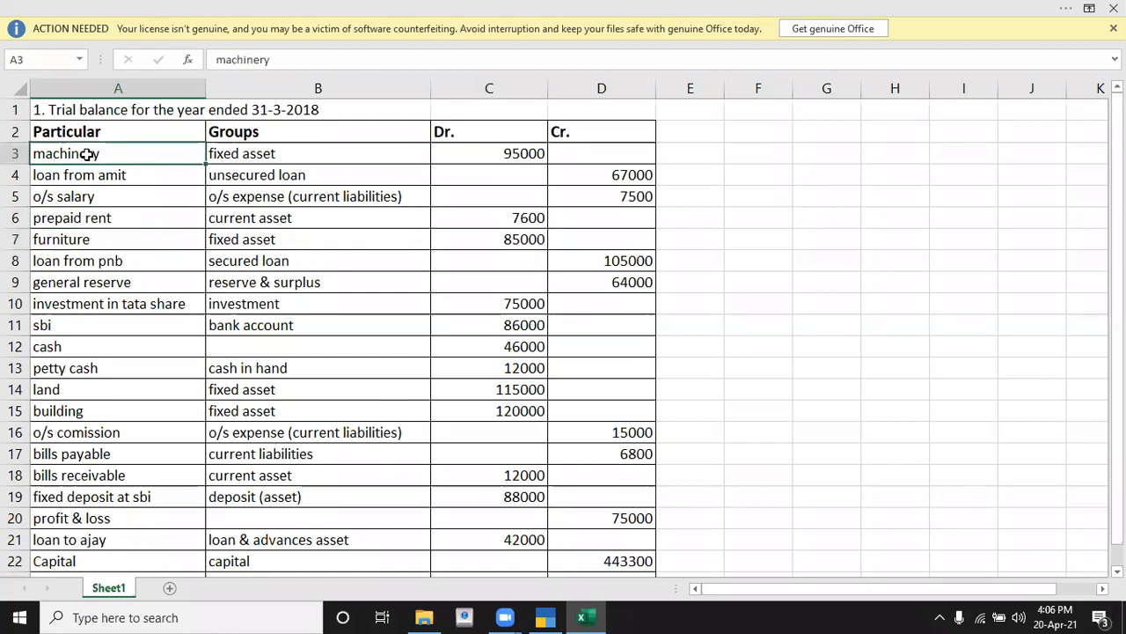
click(252, 154)
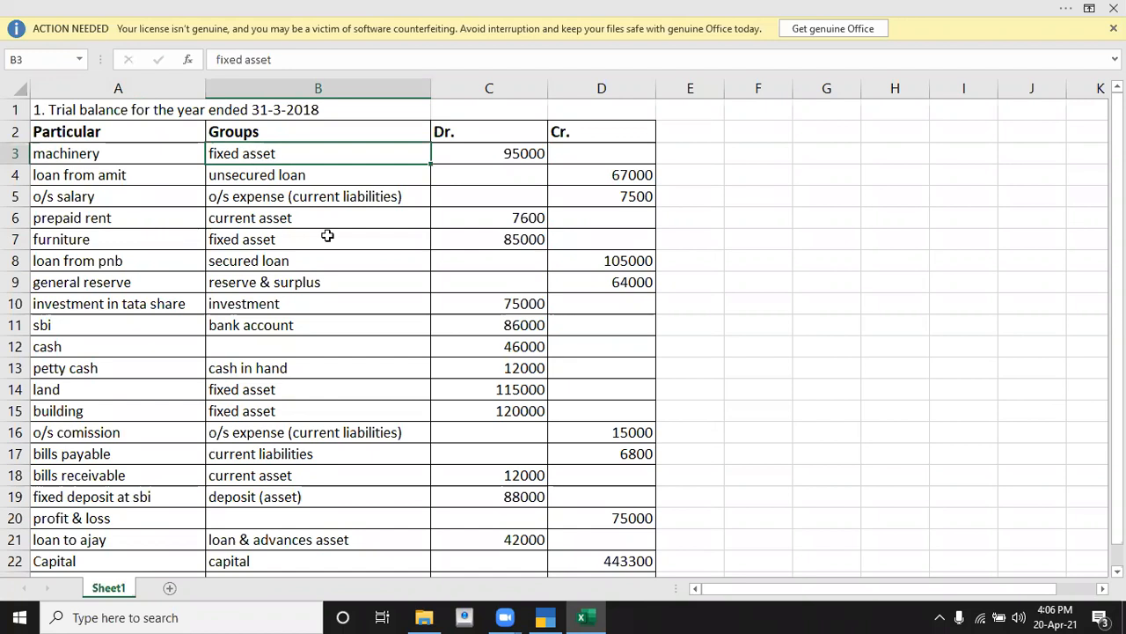
Step: Switch back to TallyPrime, shut the loaded company and start creating a new company
key(alt+Tab)
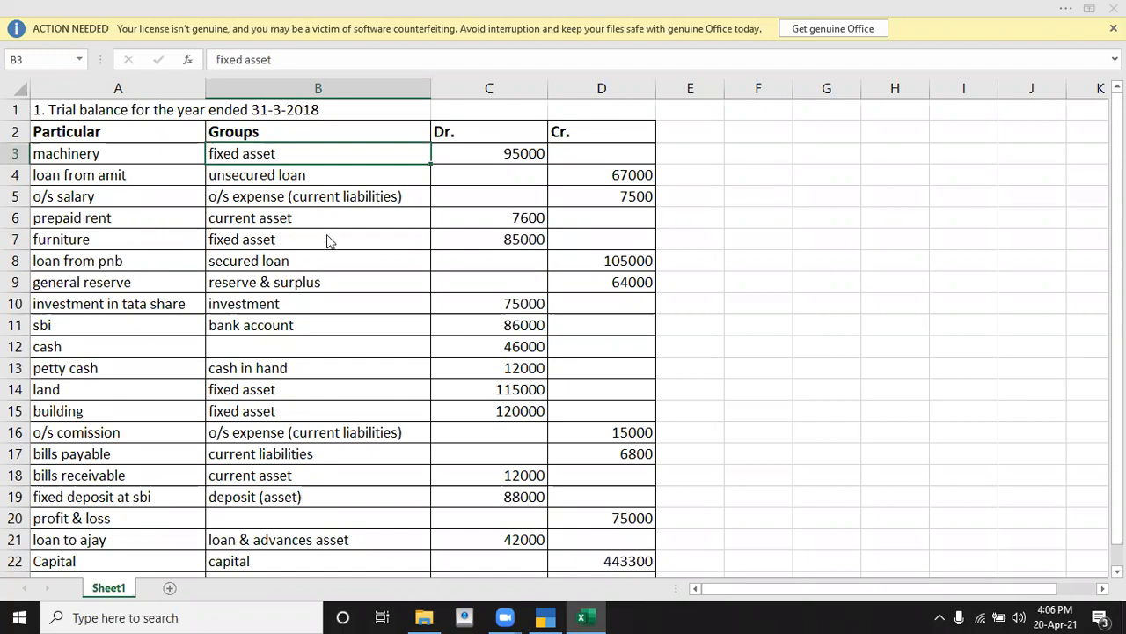
click(546, 616)
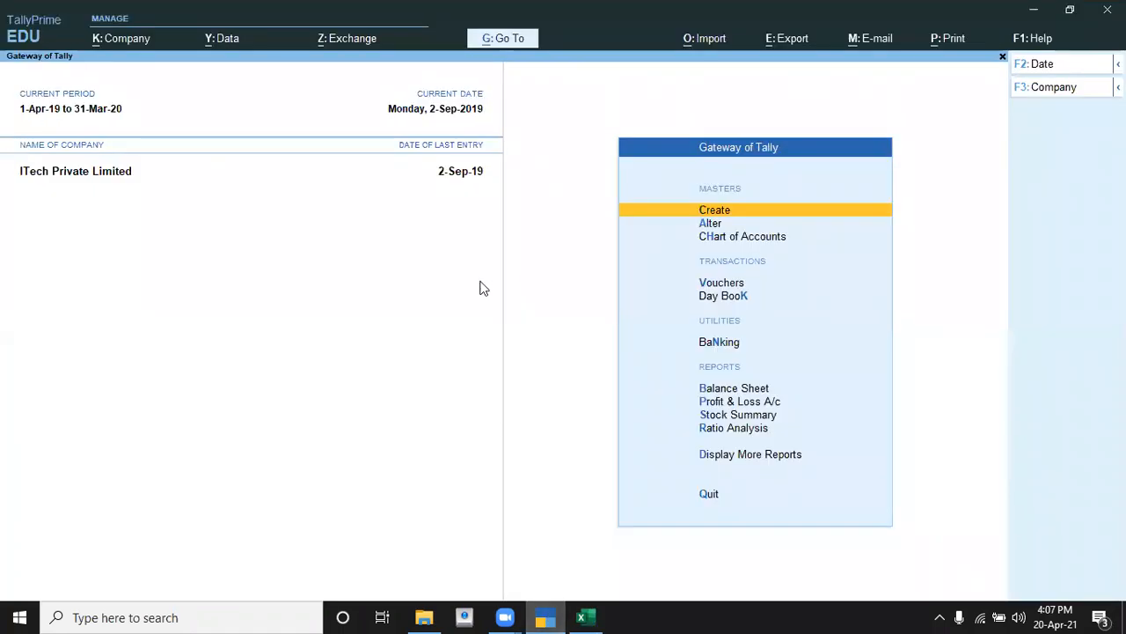
key(alt+Tab)
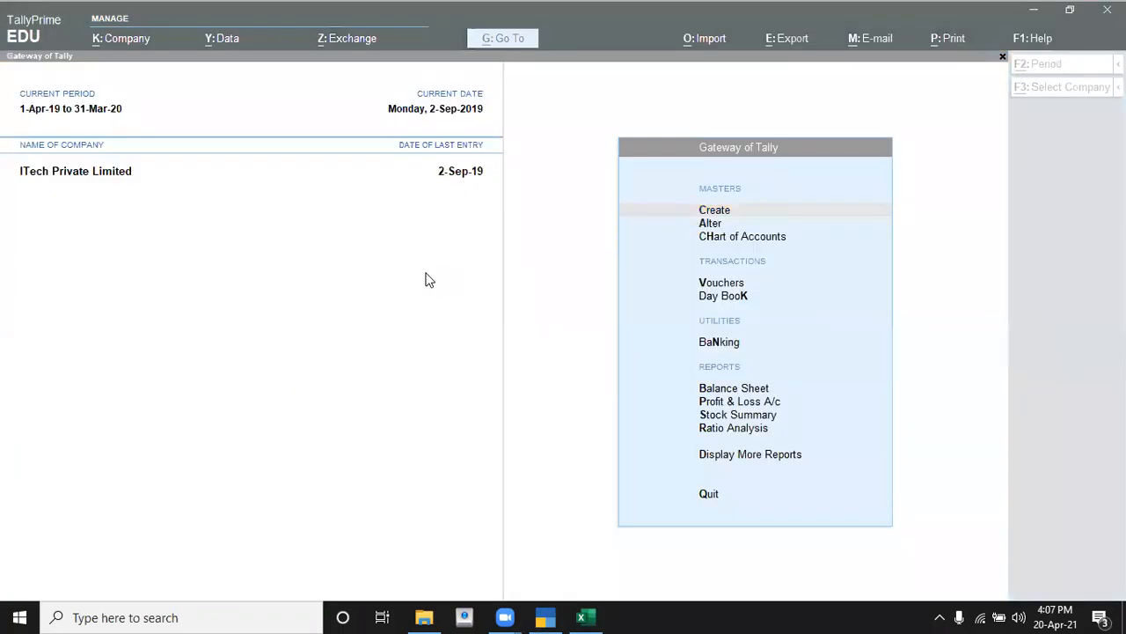
click(429, 279)
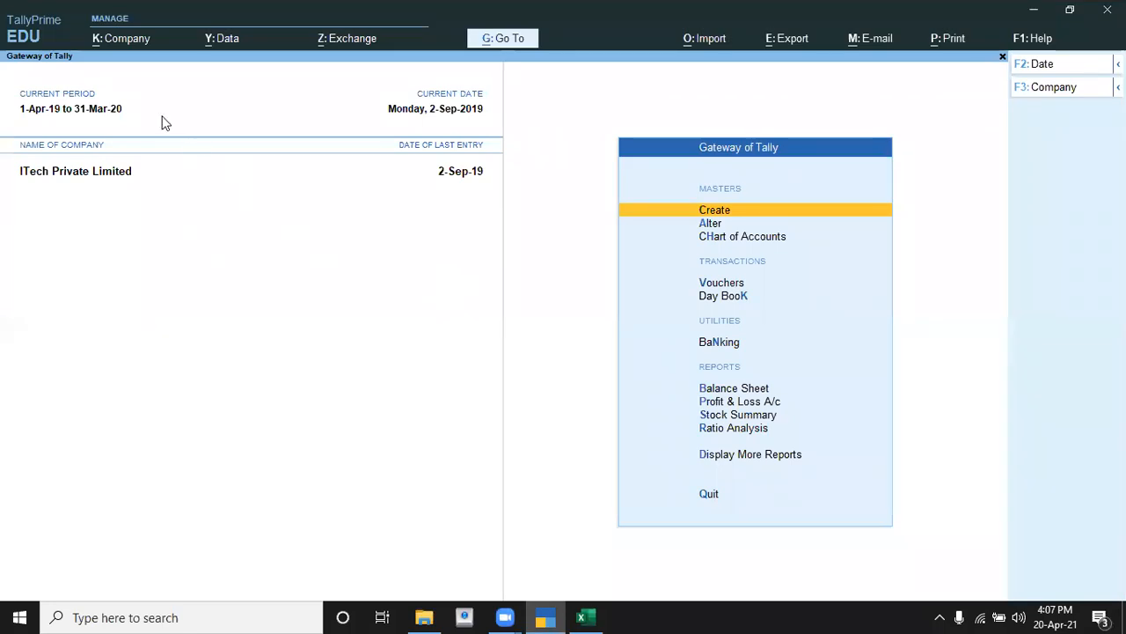
click(123, 42)
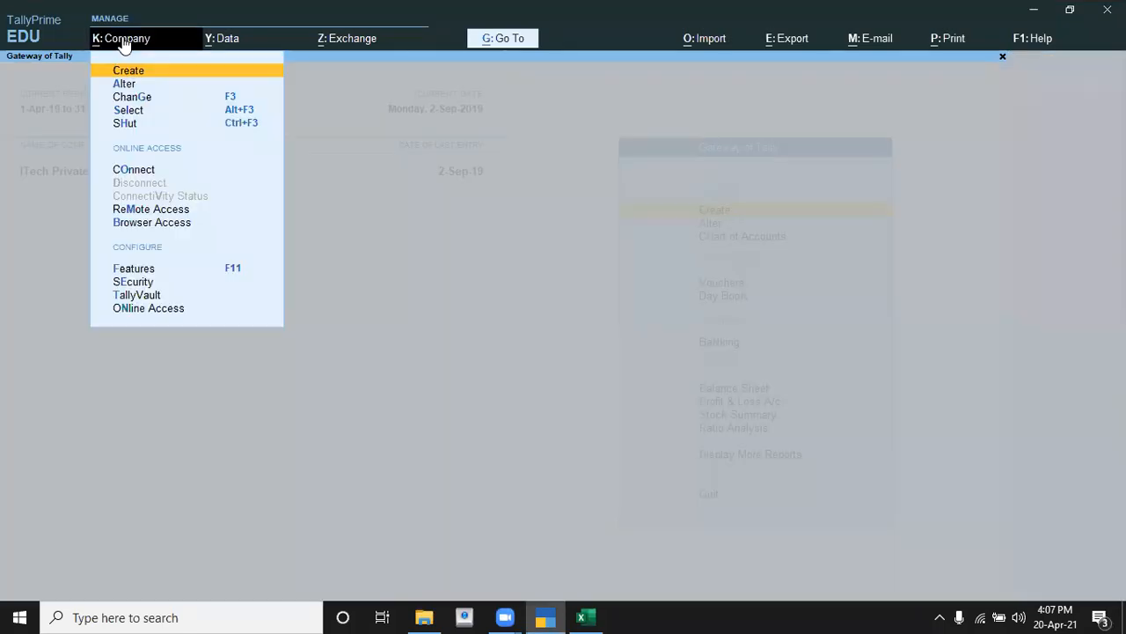
click(126, 124)
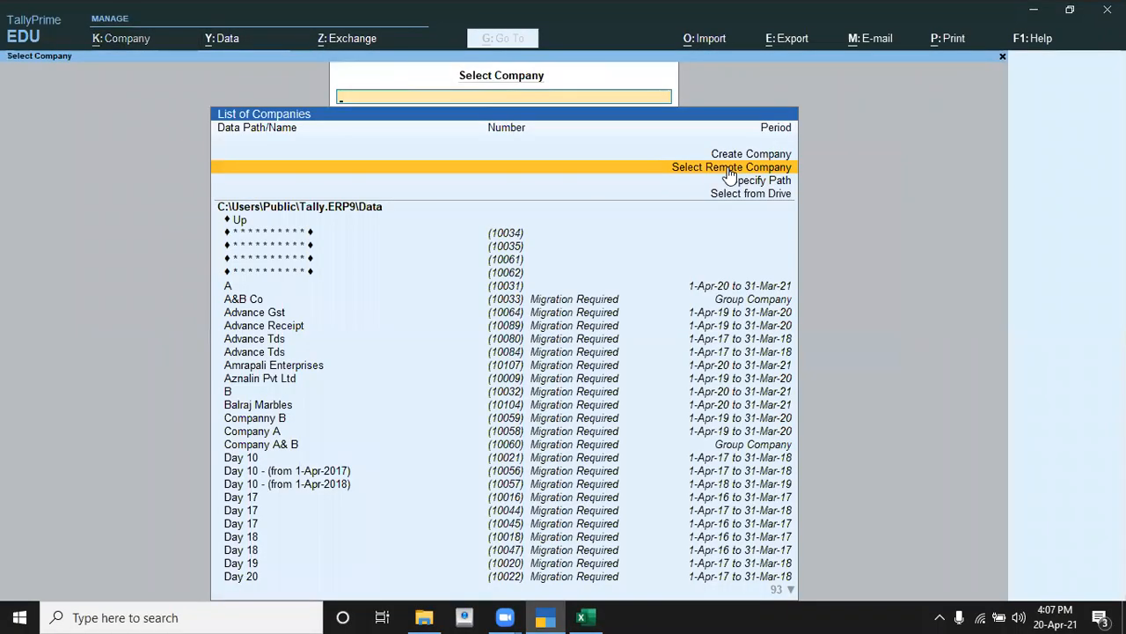
key(Up)
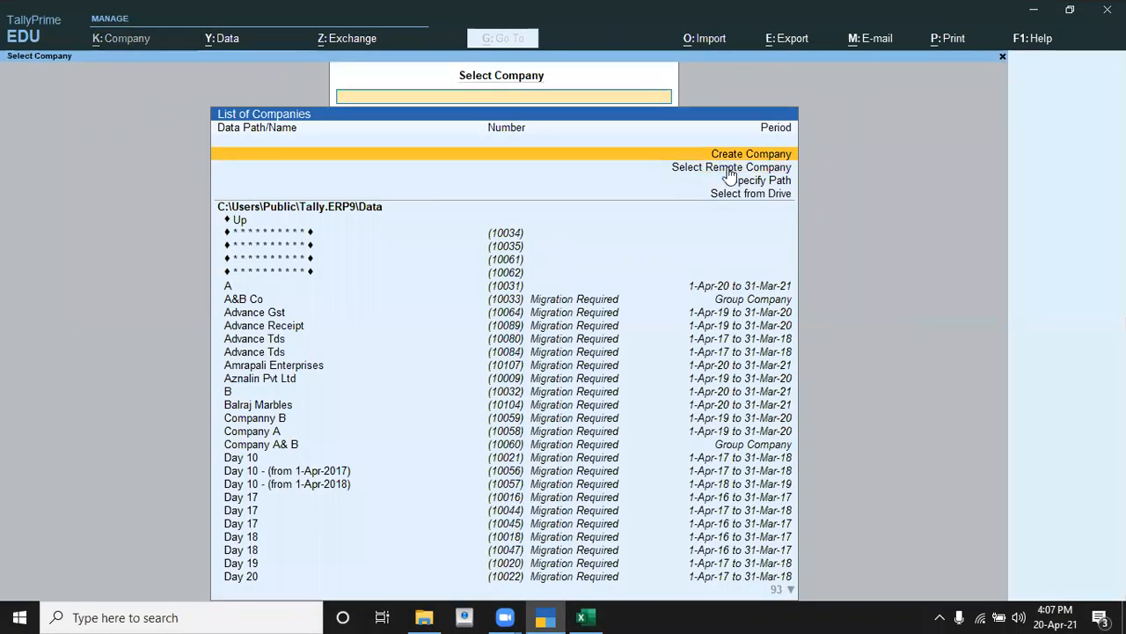
key(Return)
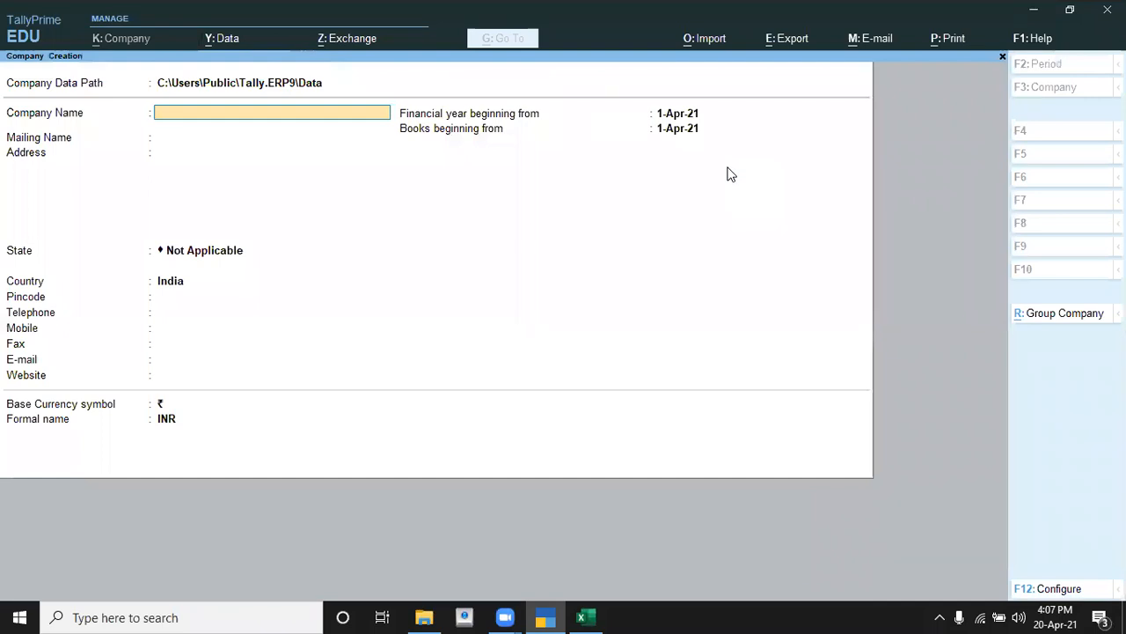
Step: Check the trial balance in Excel, return to TallyPrime and name the company Smart Computers, keeping the default mailing name, state and country
key(alt+Tab)
key(alt+Tab)
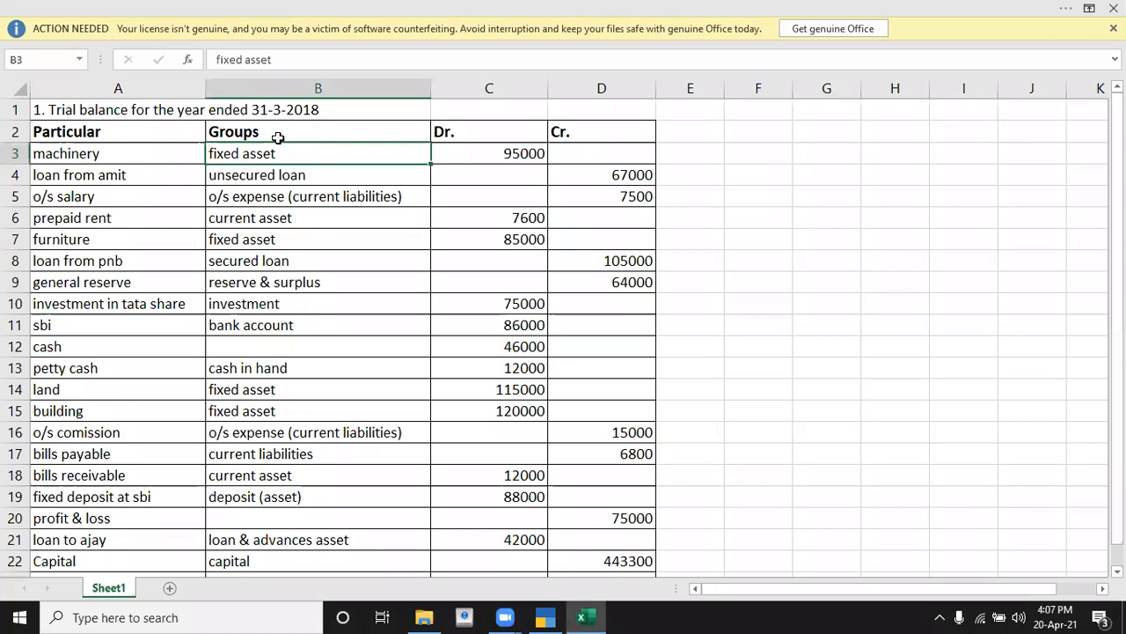
key(alt+Tab)
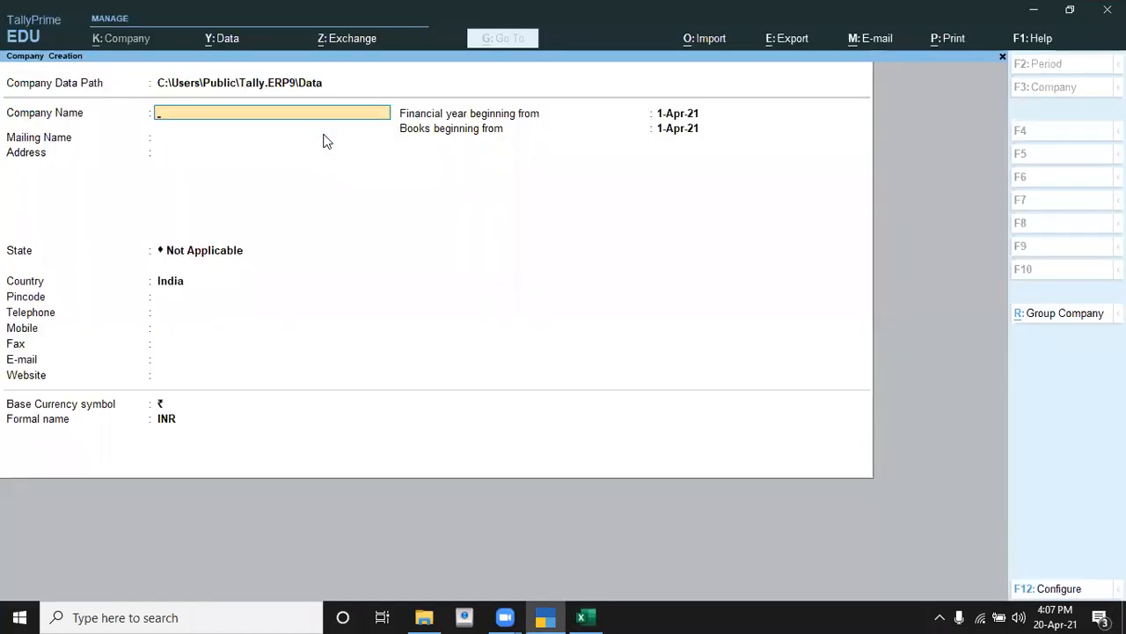
text(St)
text(mart Computer)
key(Return)
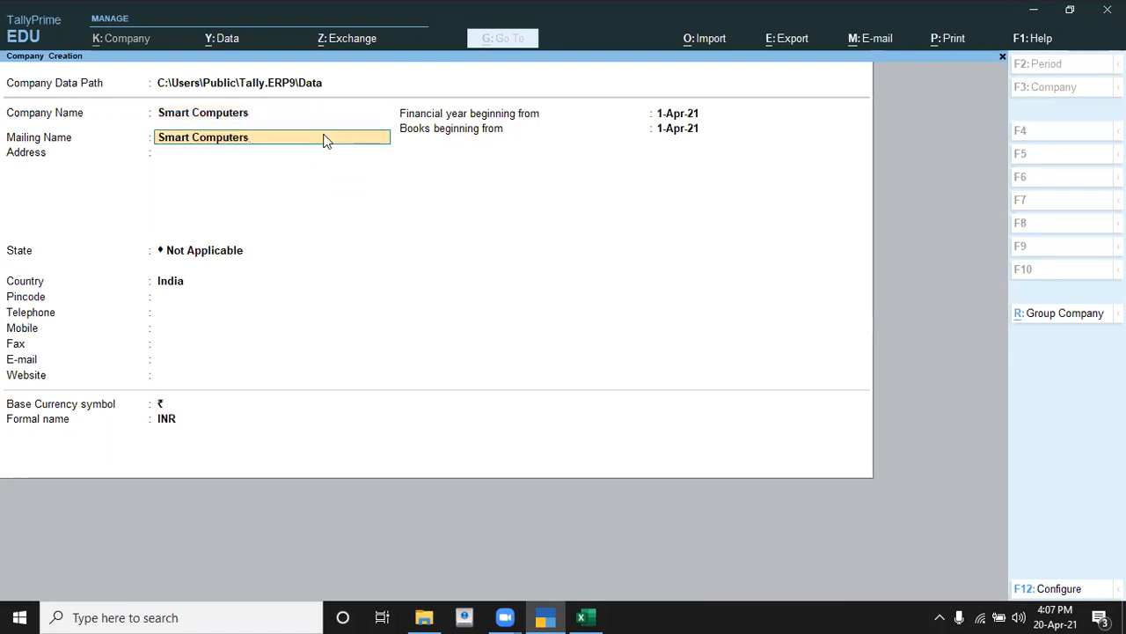
key(Return)
key(Return)
key(Return)
key(Return)
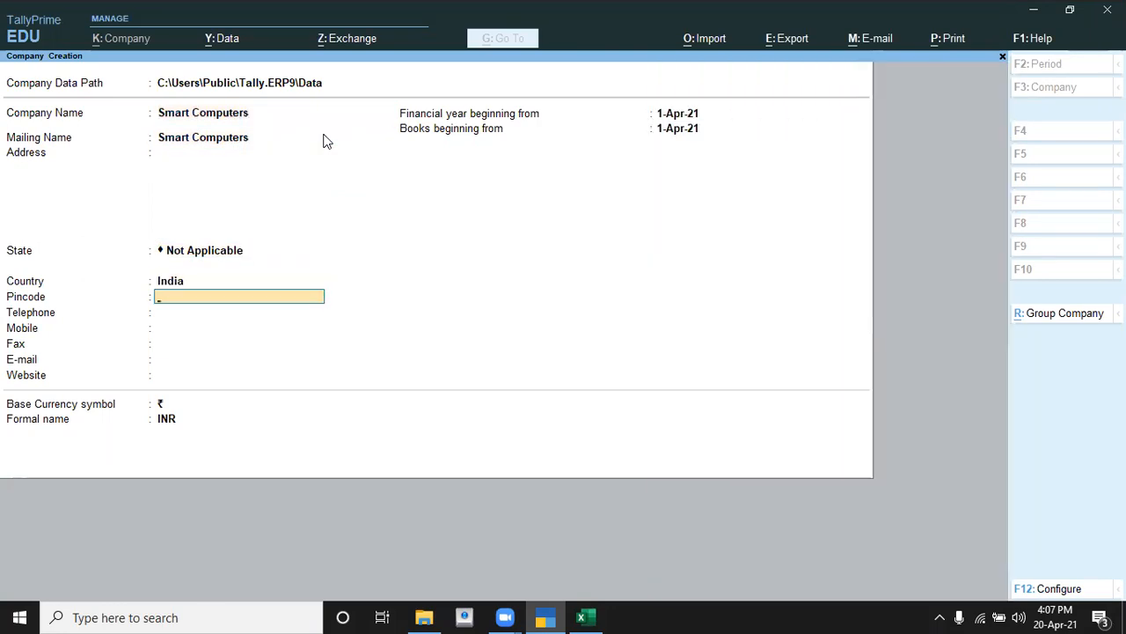
Step: Leave the company's contact details empty and set its financial year to begin from 1-4-2018
key(Return)
key(Return)
key(Return)
key(Return)
key(Return)
key(Return)
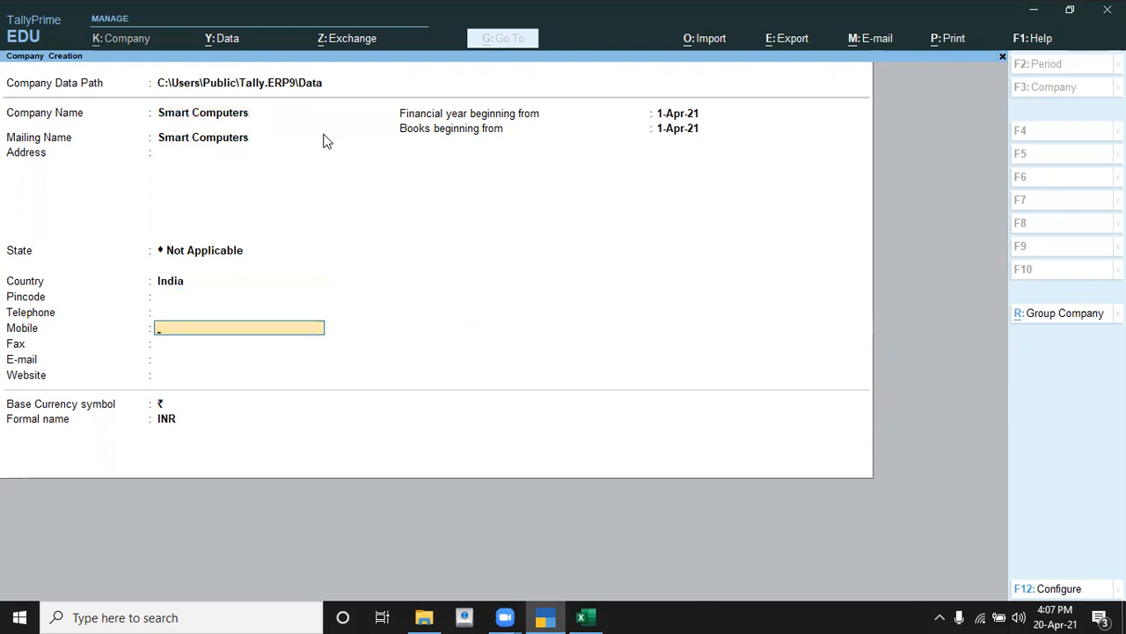
text(1-)
text(4-)
text(201)
text(8)
key(Return)
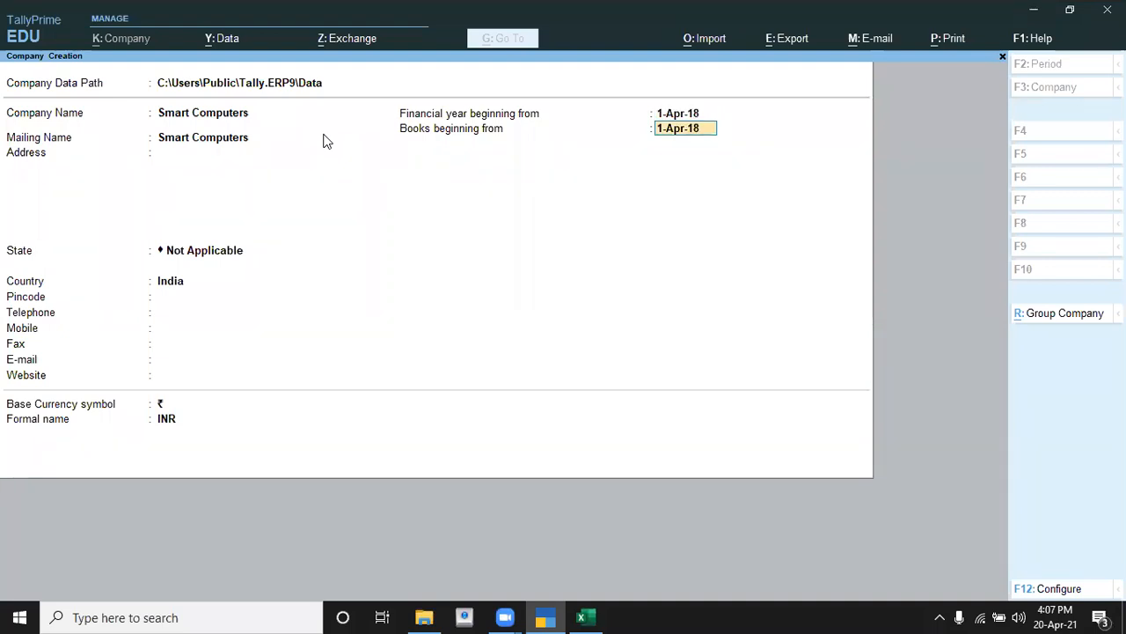
Step: Save the new company with the proposed books beginning date and base currency, leaving its feature settings at the defaults
key(Return)
key(Return)
key(Return)
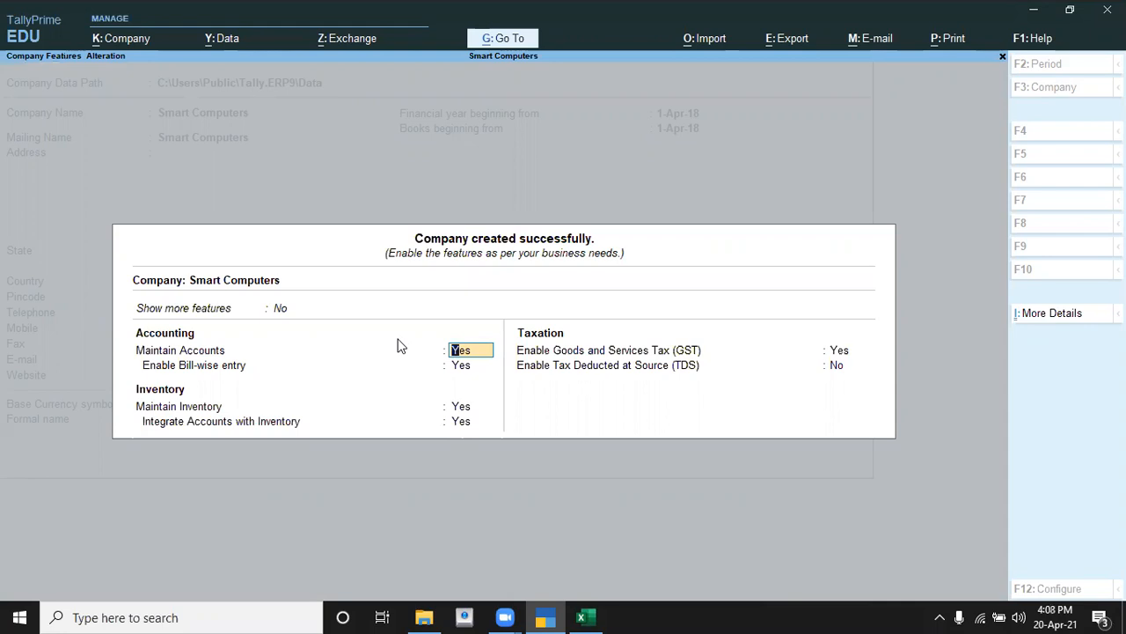
key(Escape)
key(y)
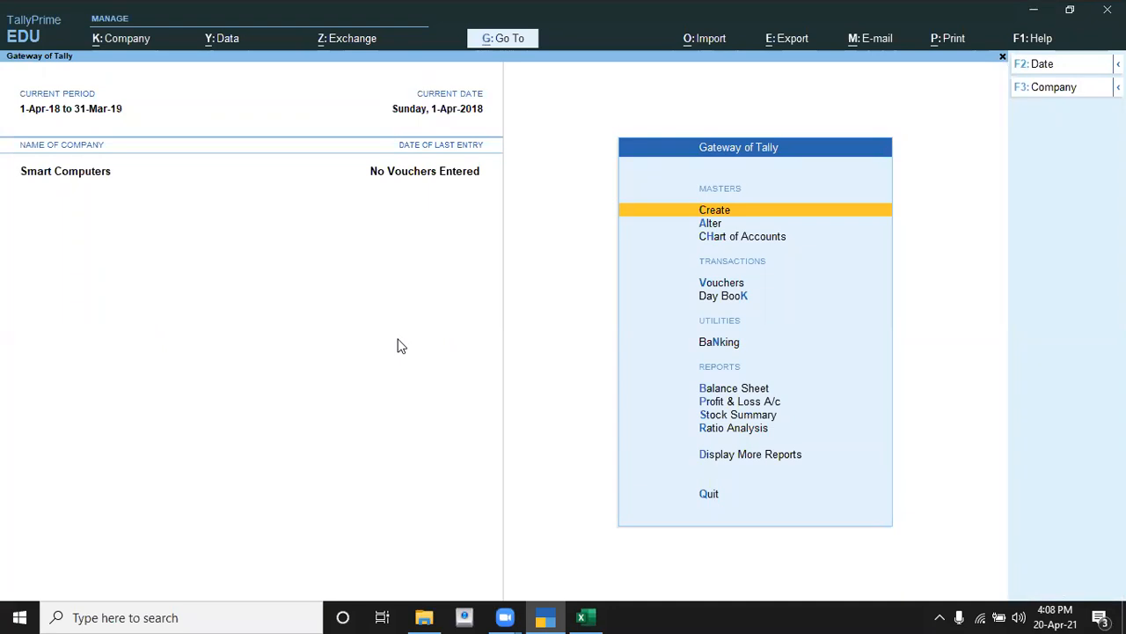
key(Down)
key(Down)
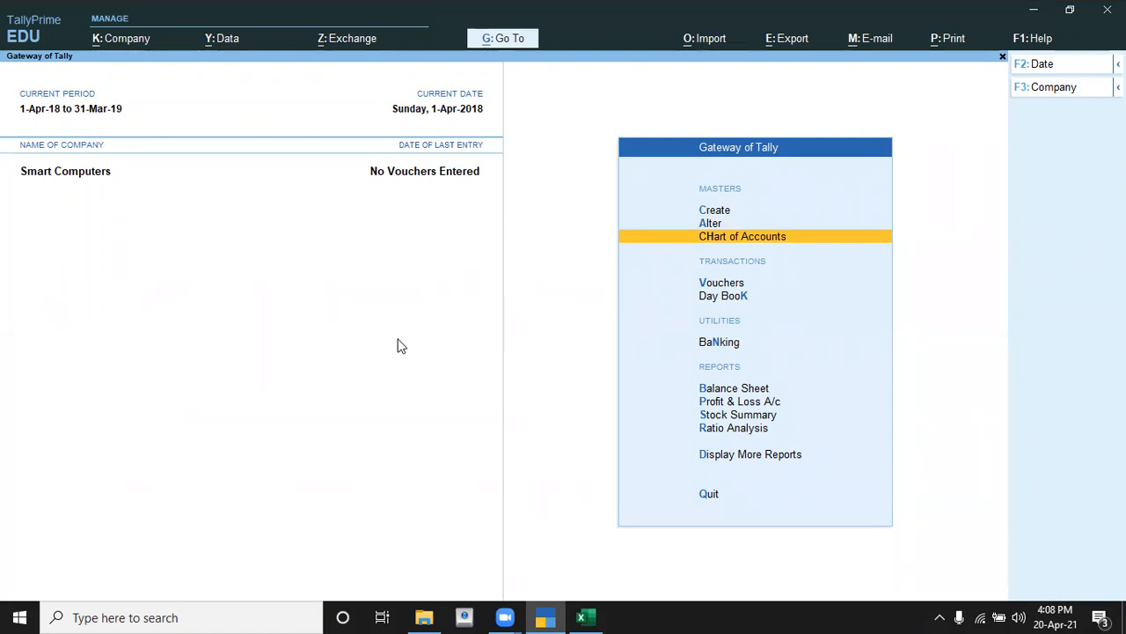
key(Up)
key(Up)
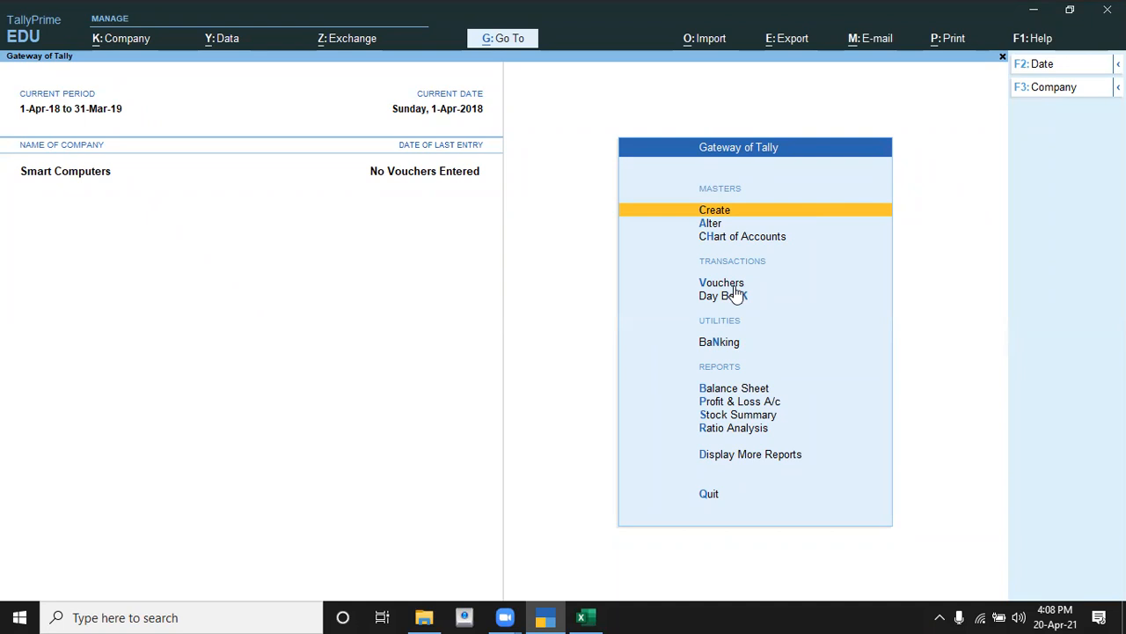
key(Up)
key(Down)
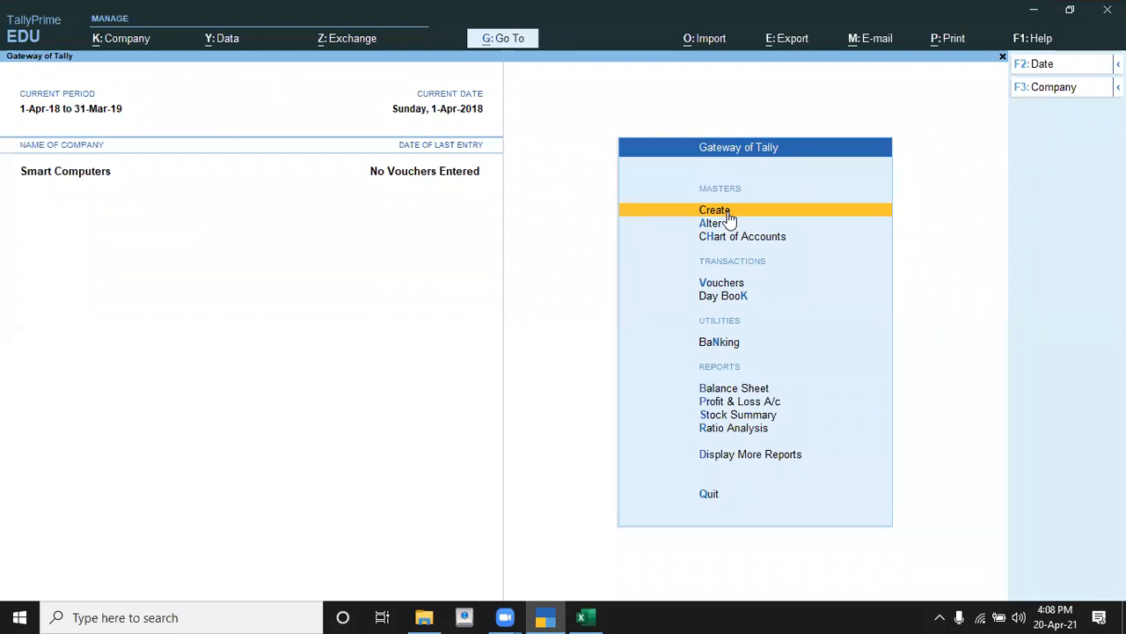
Step: Review the list of account groups in the Chart of Accounts and return to the Gateway of Tally
key(Down)
key(Down)
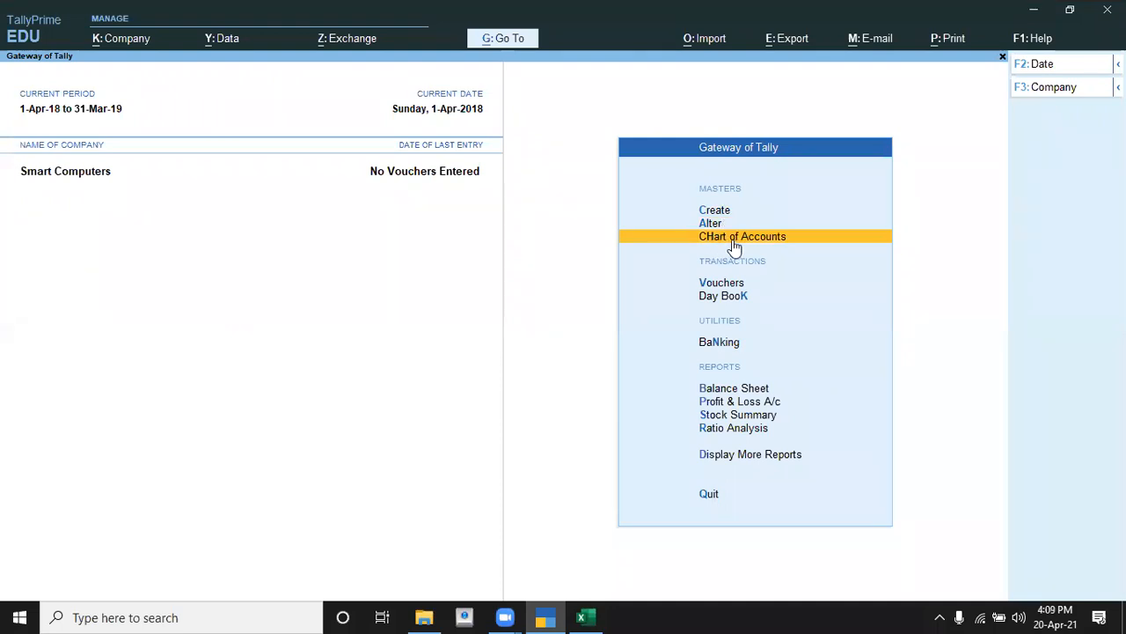
click(734, 239)
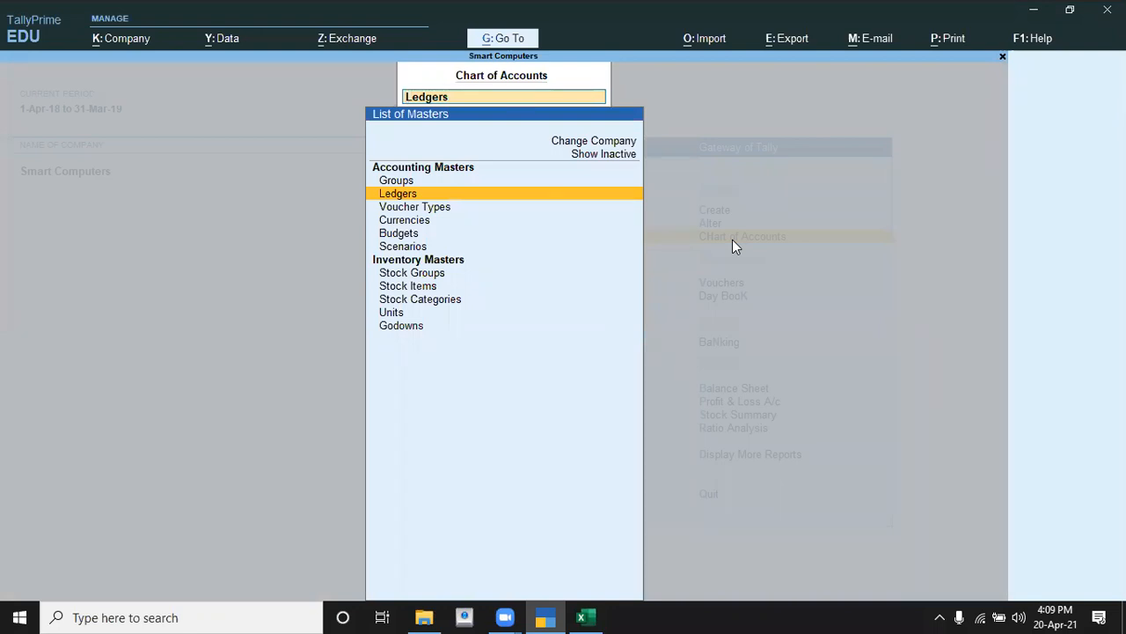
key(Up)
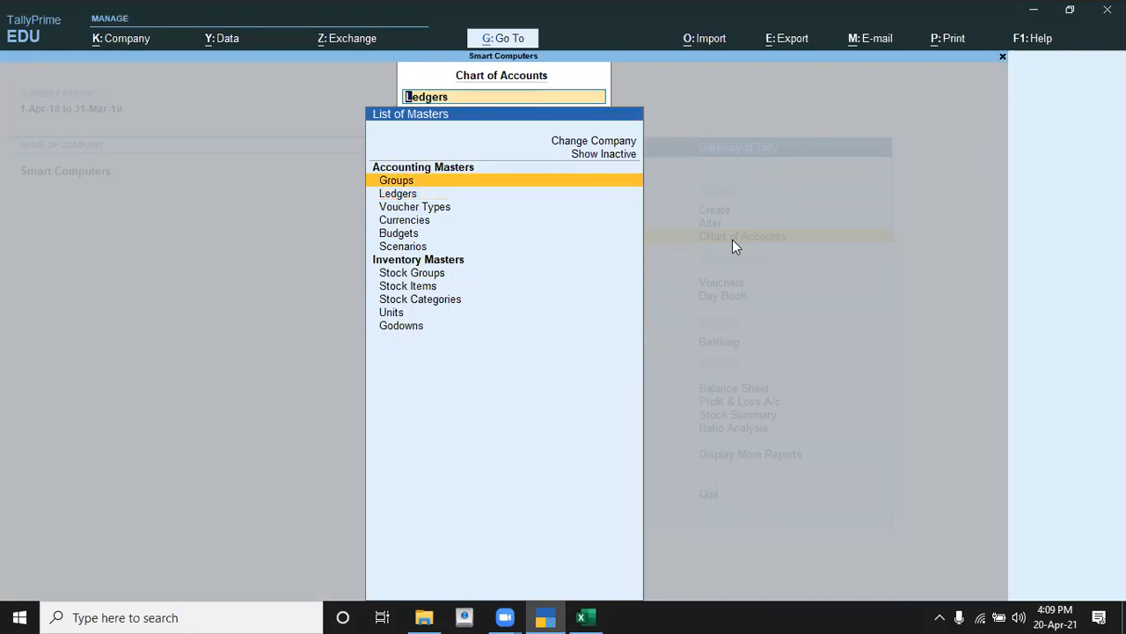
key(Return)
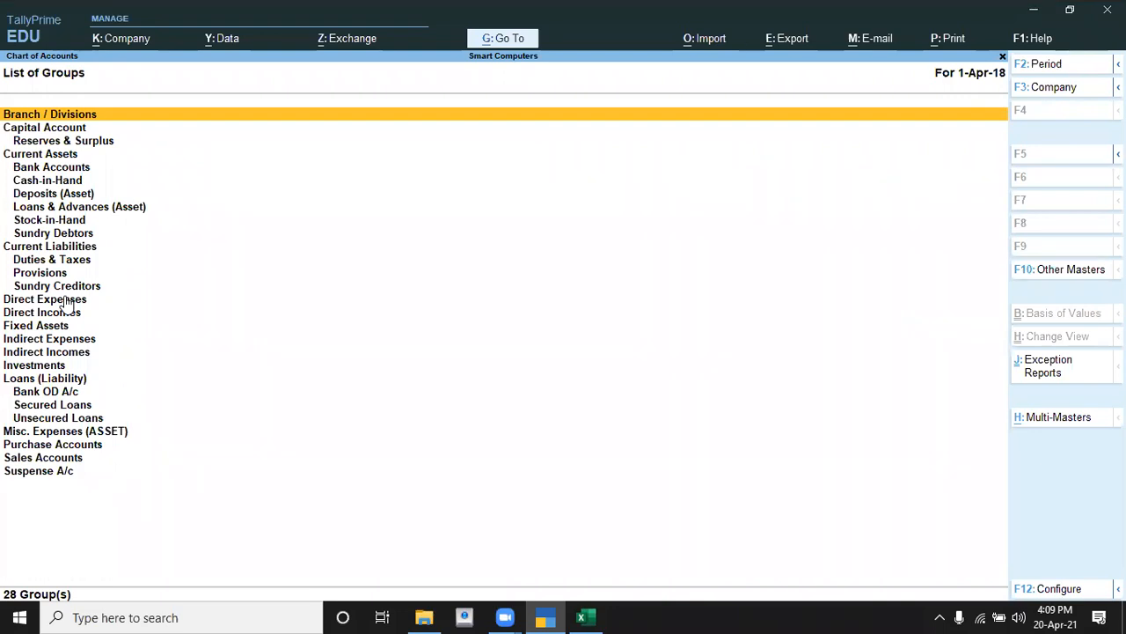
key(Escape)
key(Escape)
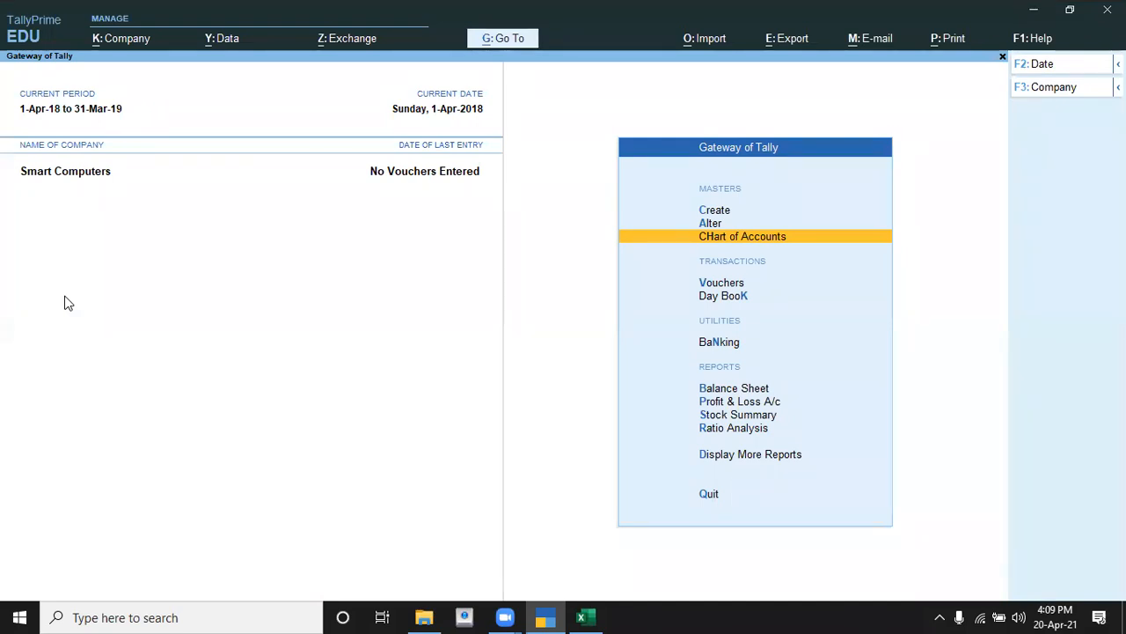
Step: View the Balance Sheet of Smart Computers and return to the Gateway of Tally without quitting
key(Down)
key(Down)
key(Down)
key(Down)
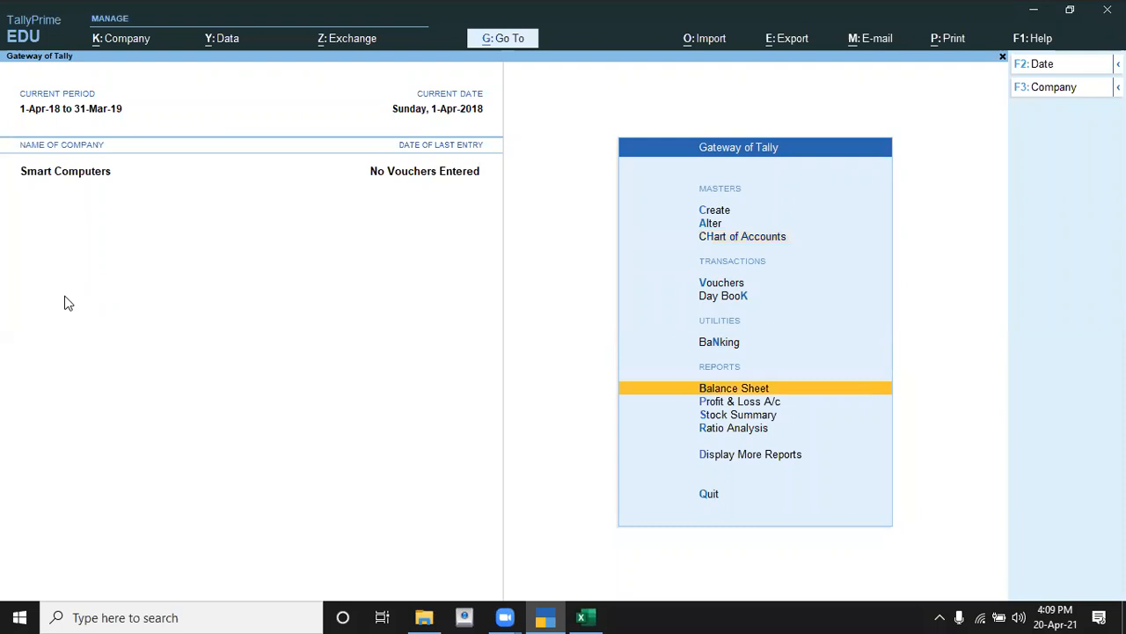
key(Return)
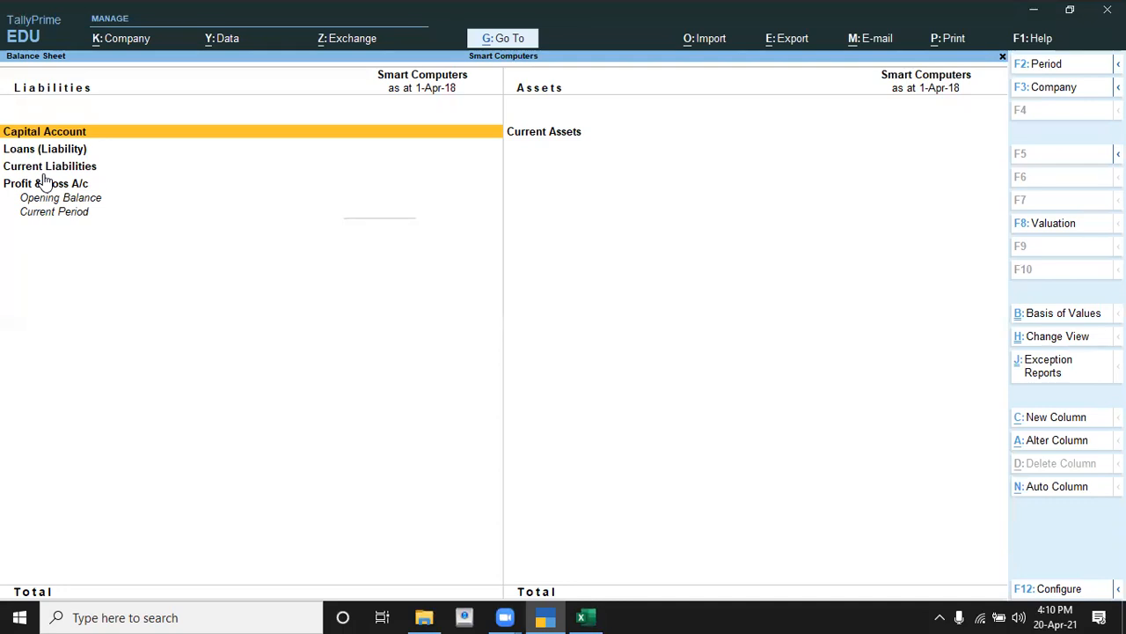
key(Escape)
key(Escape)
key(n)
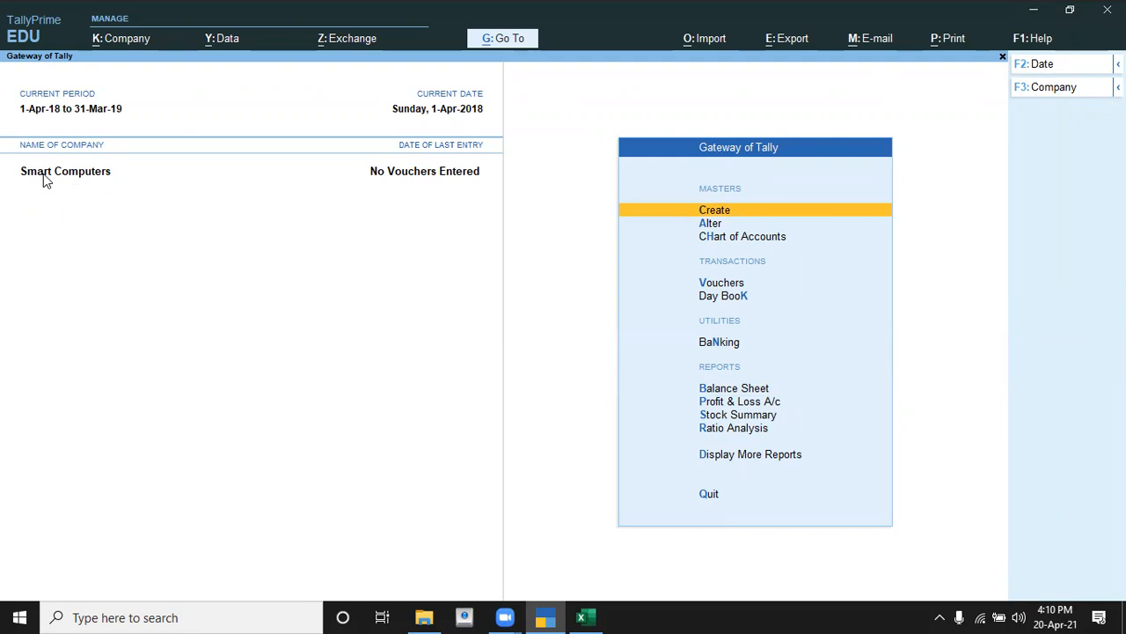
Step: Check the groups of the o/s salary and machinery rows in the Excel trial balance and return to TallyPrime
key(alt+Tab)
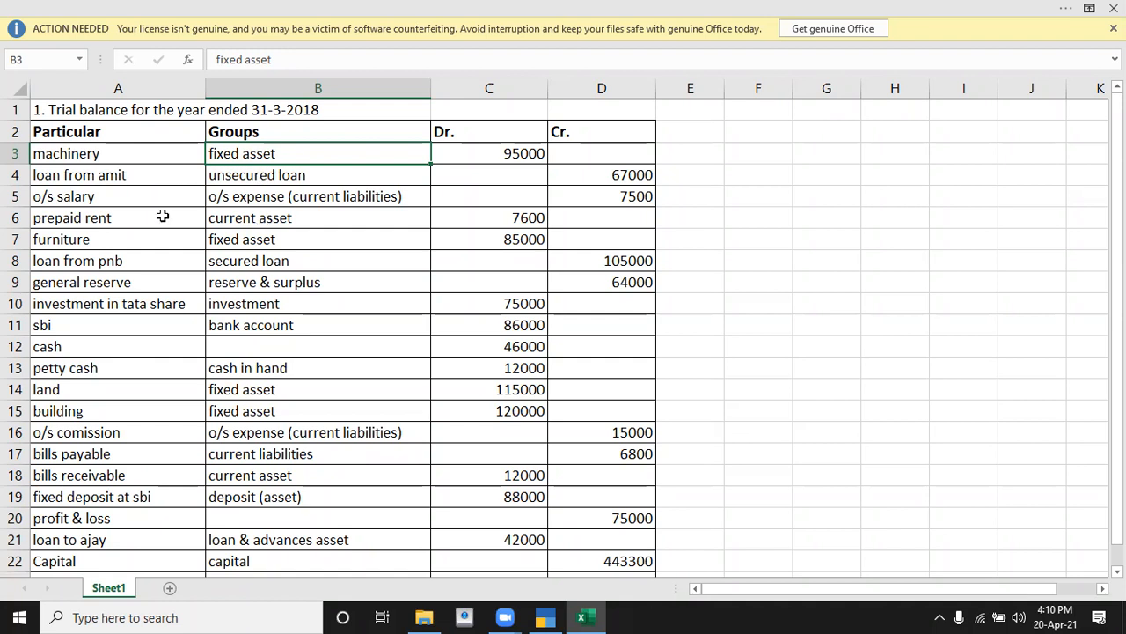
click(277, 200)
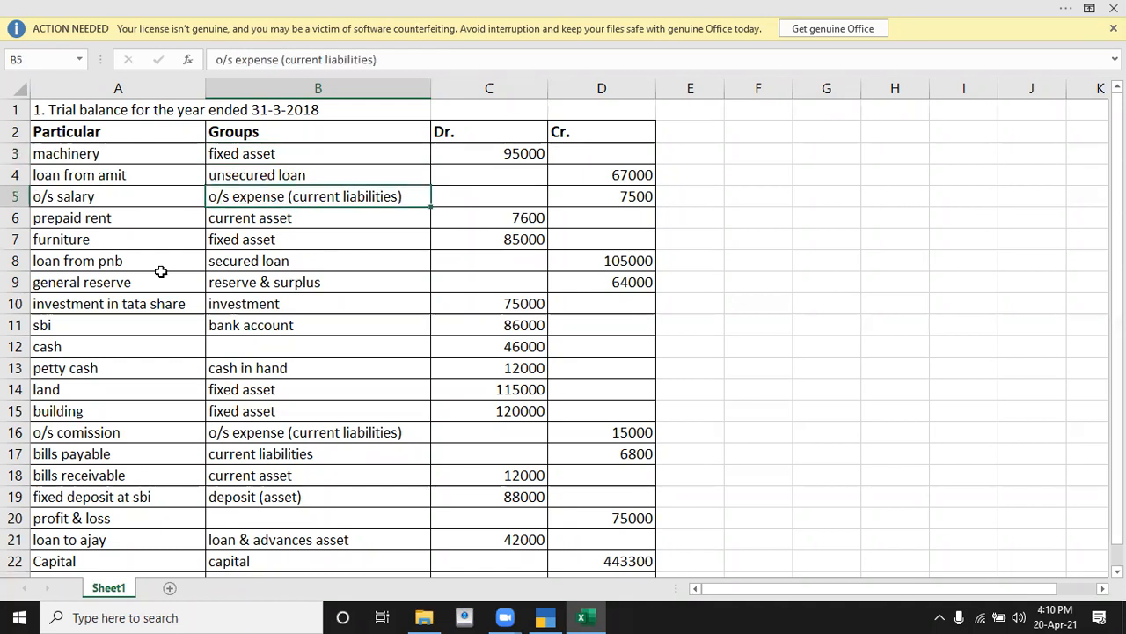
click(320, 157)
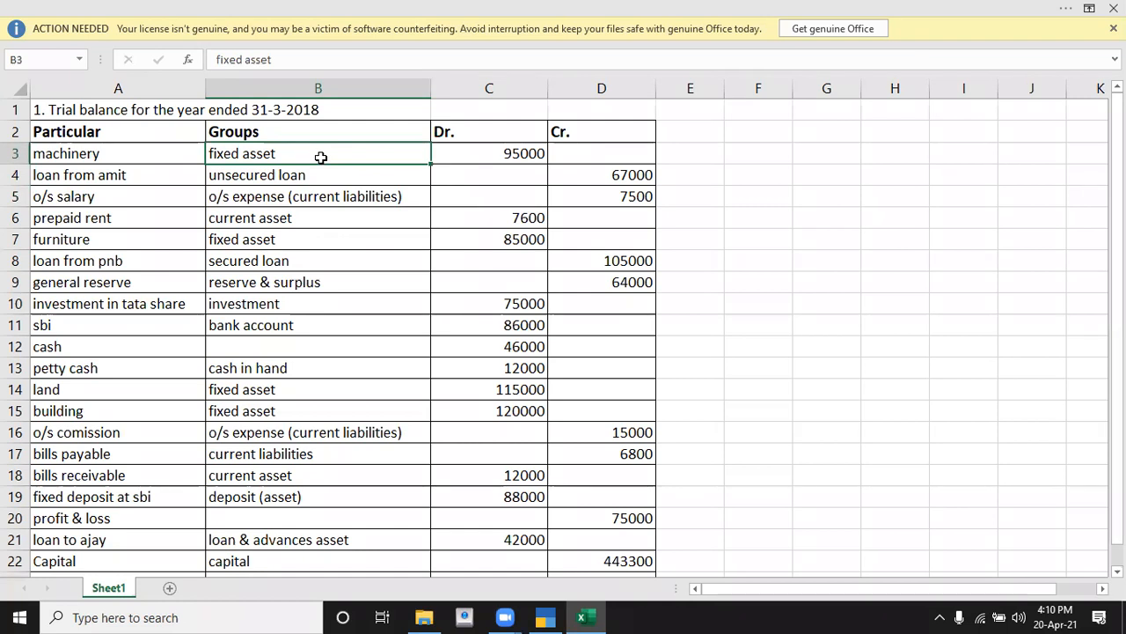
key(alt+Tab)
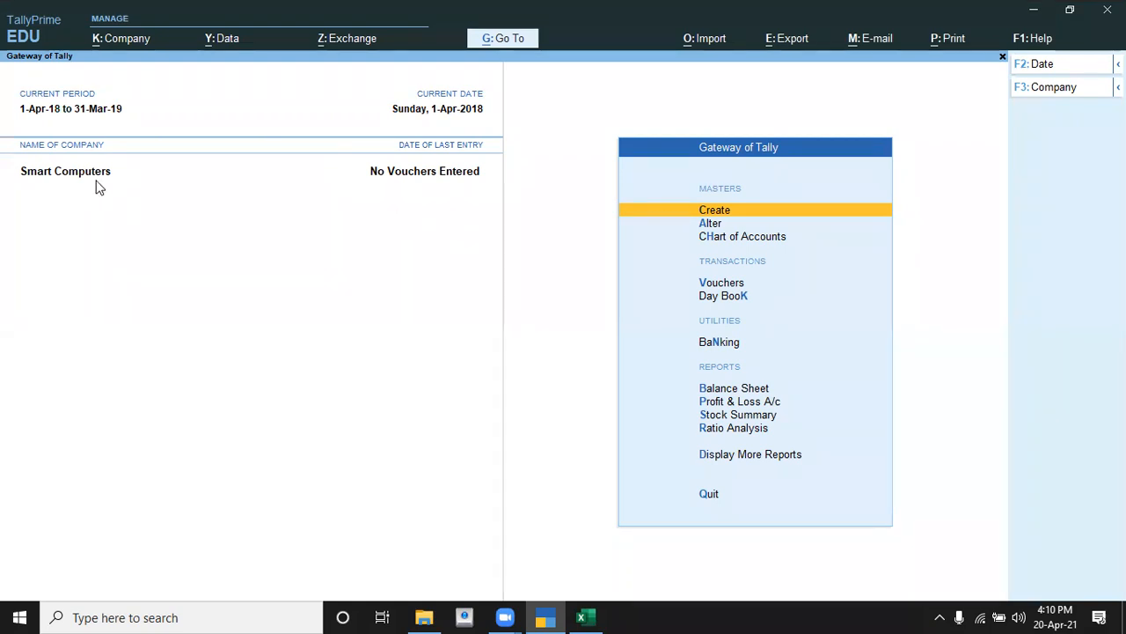
Step: Look over the master types available for creation, including Group and Ledger, and leave without creating any
click(713, 216)
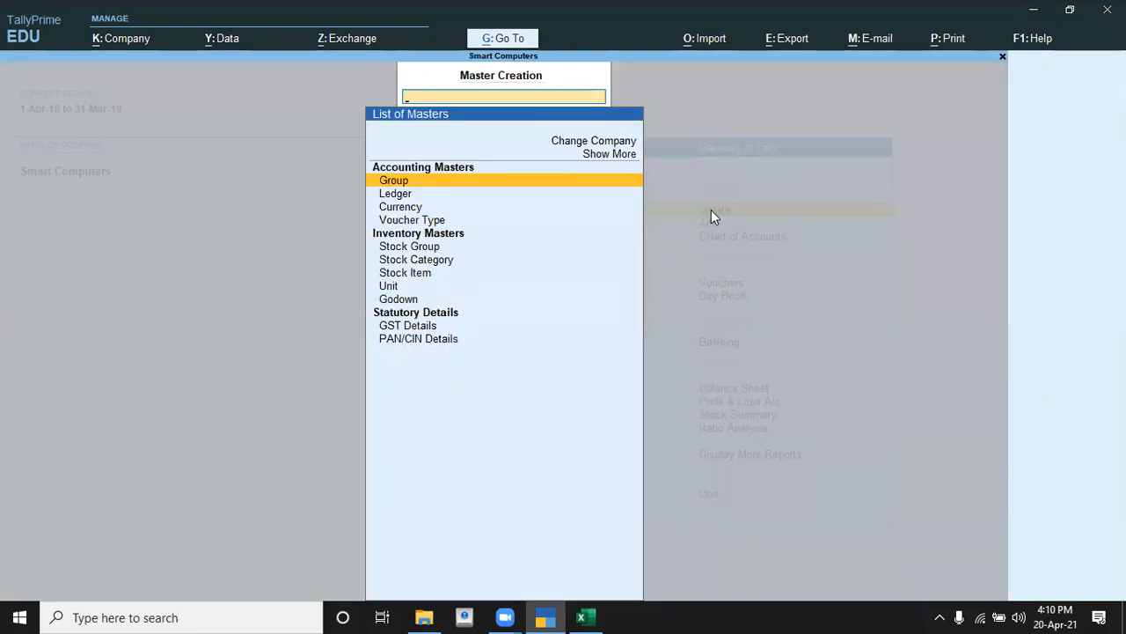
key(Down)
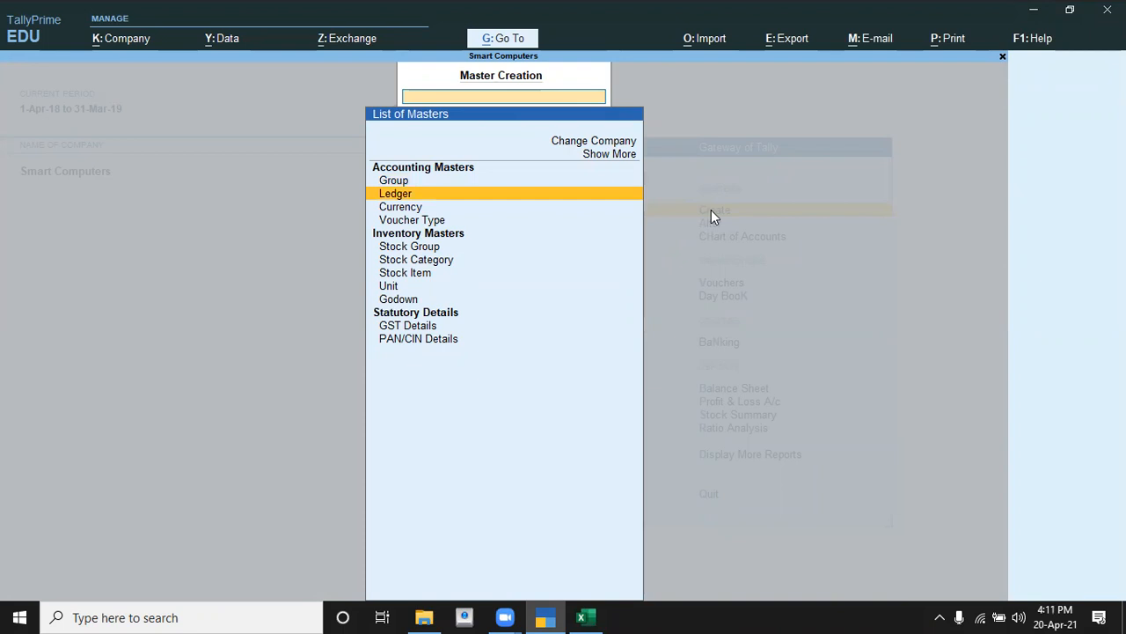
key(Up)
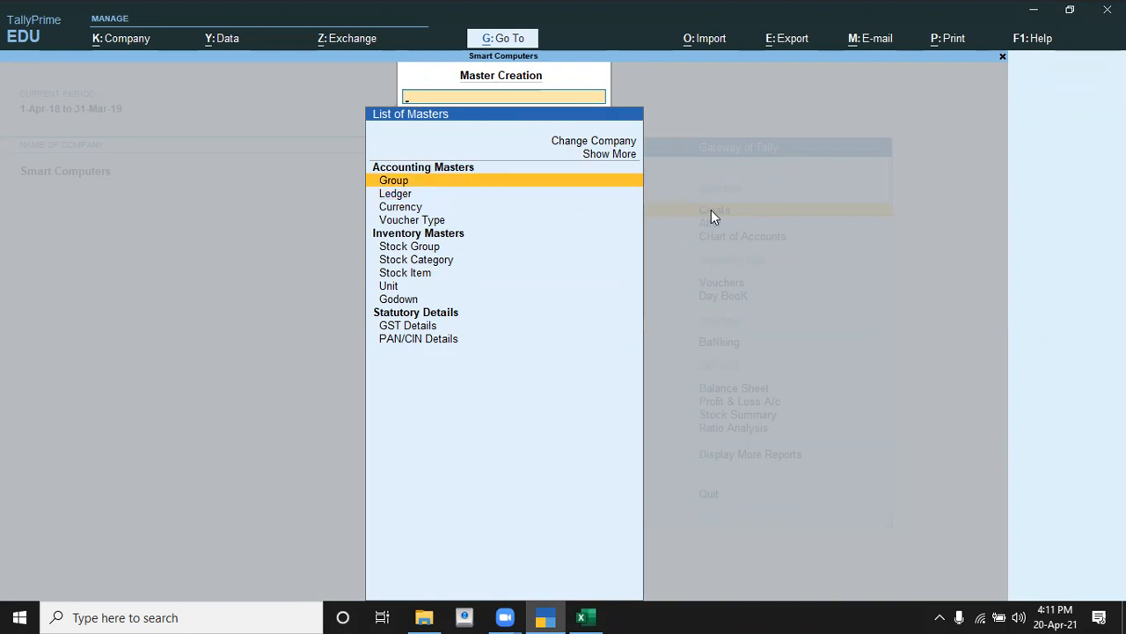
key(Down)
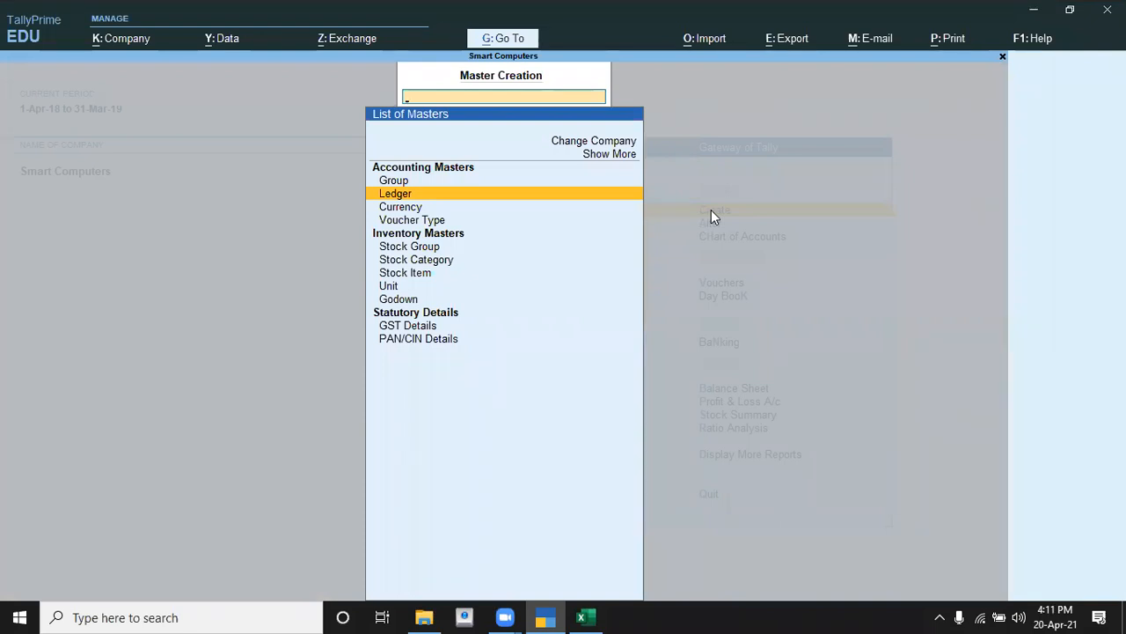
key(Escape)
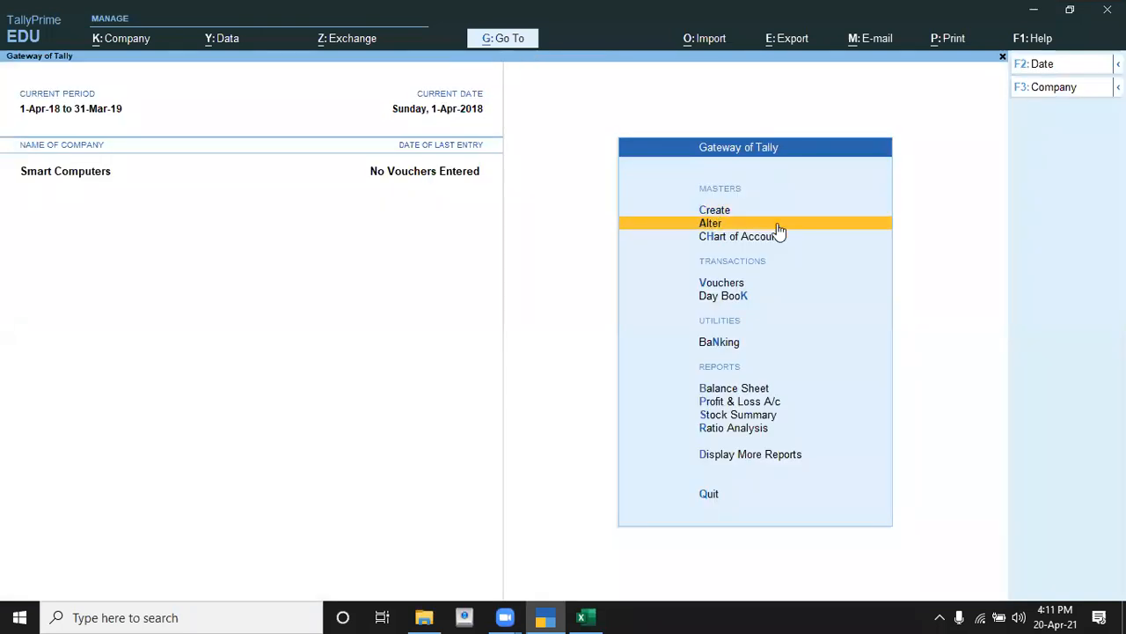
Step: Review the existing ledgers available for alteration and return to the Gateway of Tally without changing any
click(824, 228)
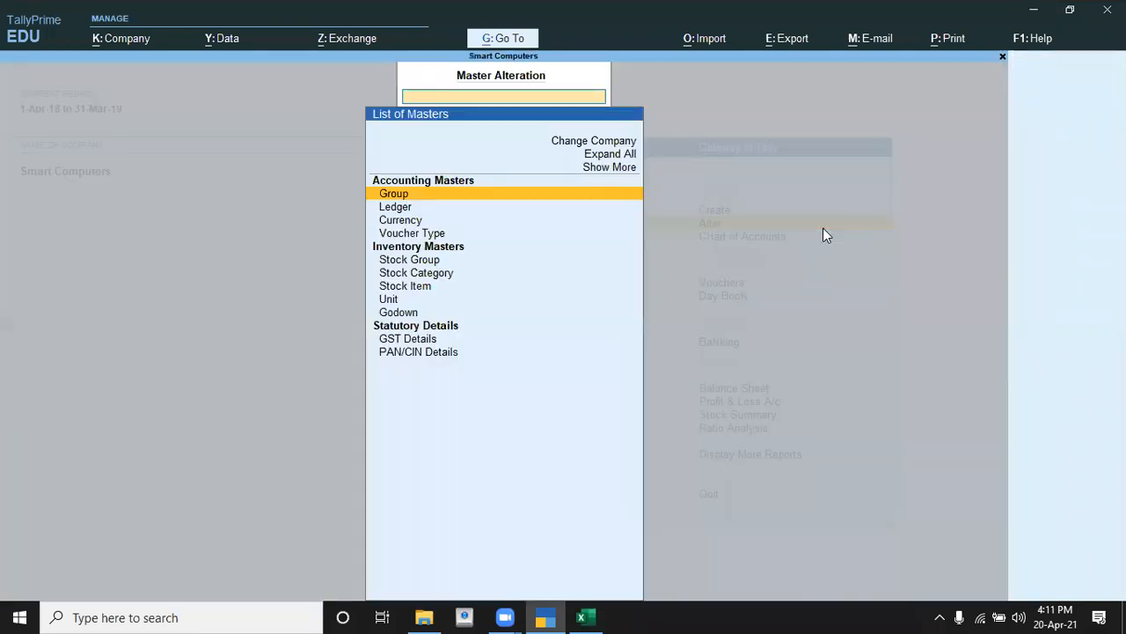
key(Down)
key(Return)
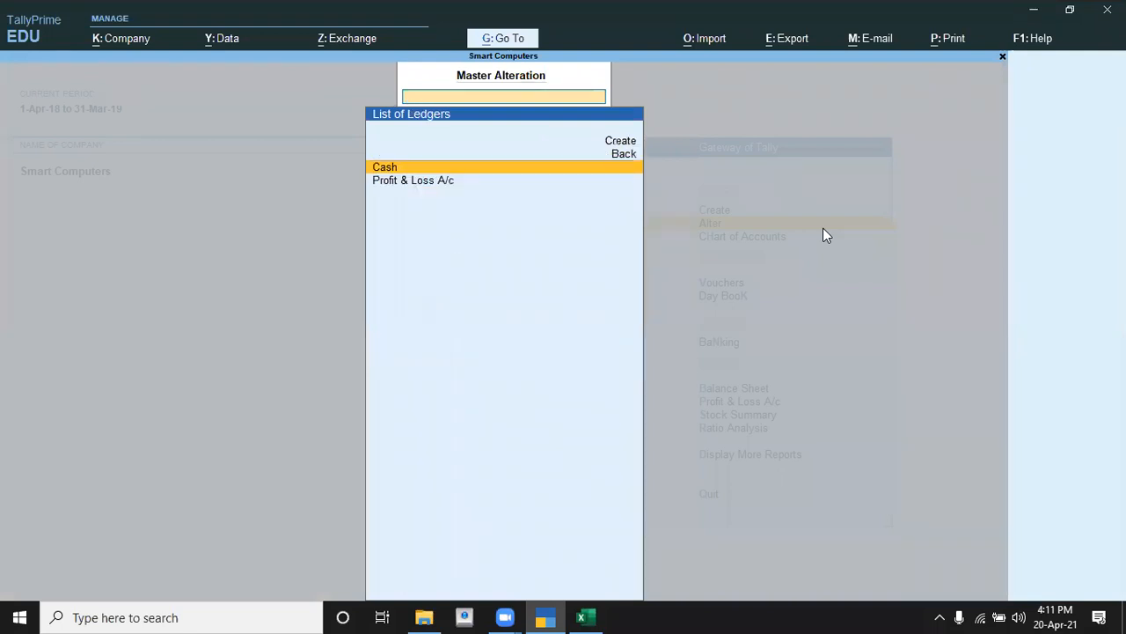
key(Down)
key(Up)
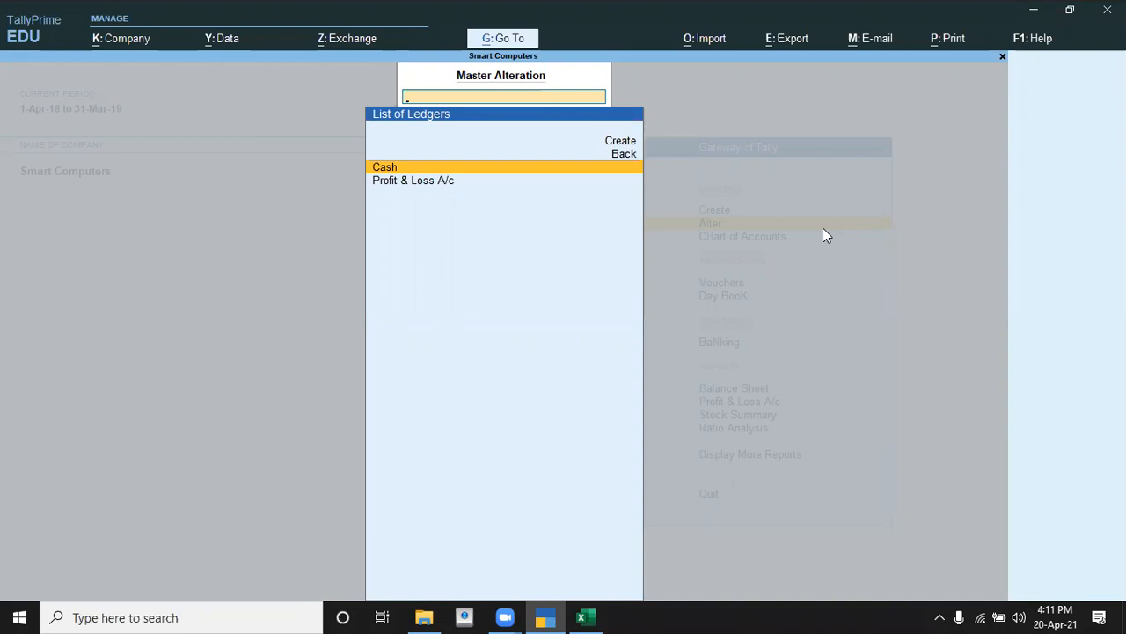
key(Escape)
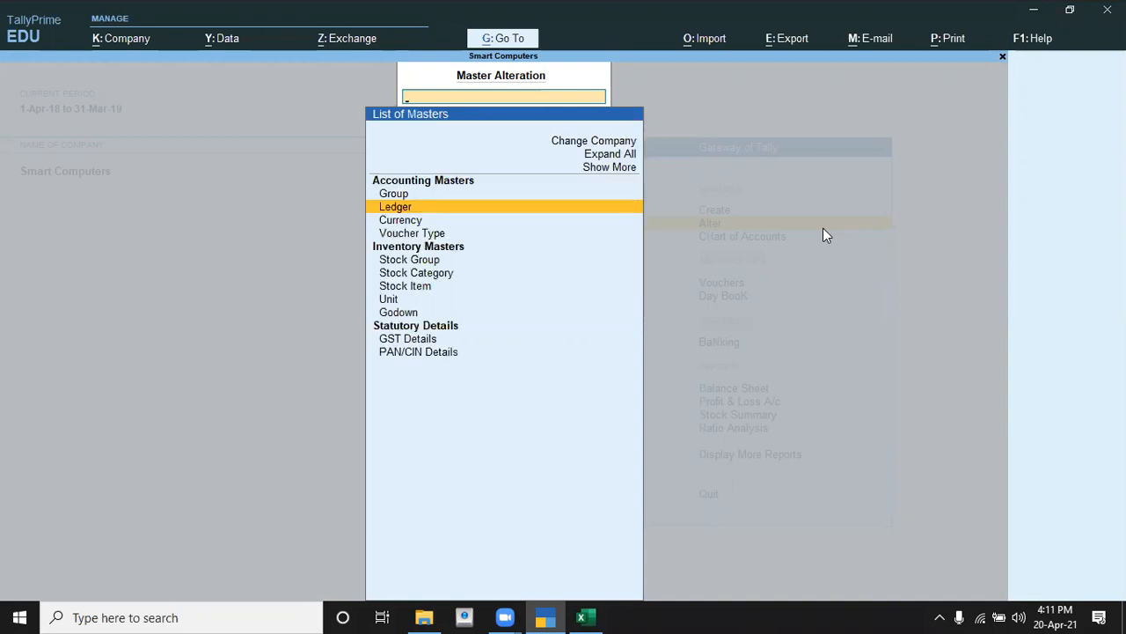
key(Escape)
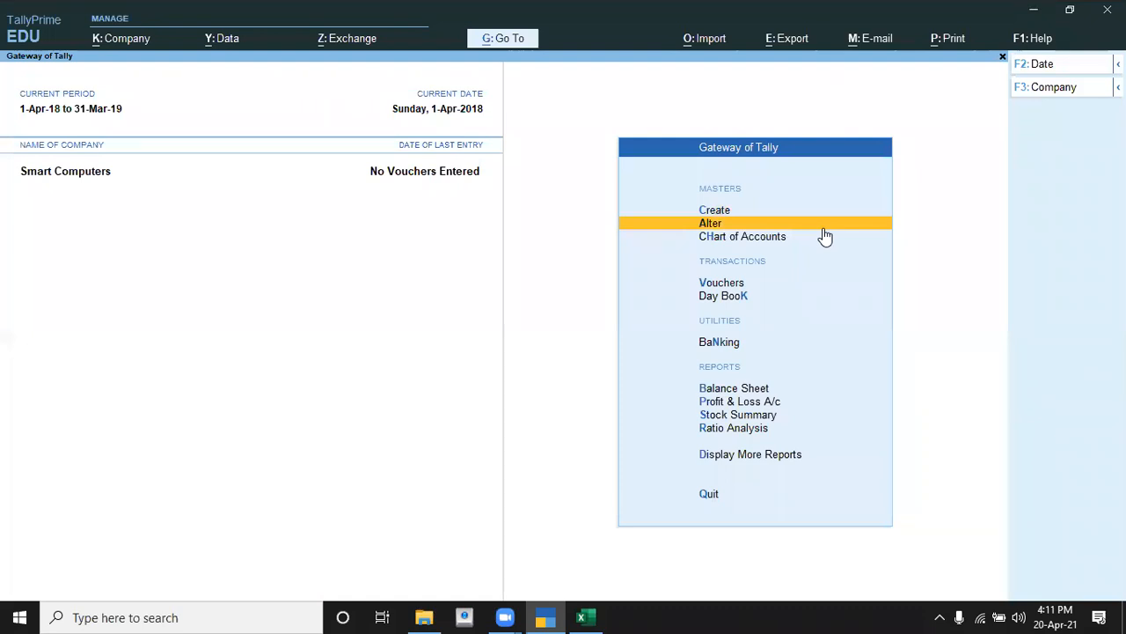
key(Escape)
key(n)
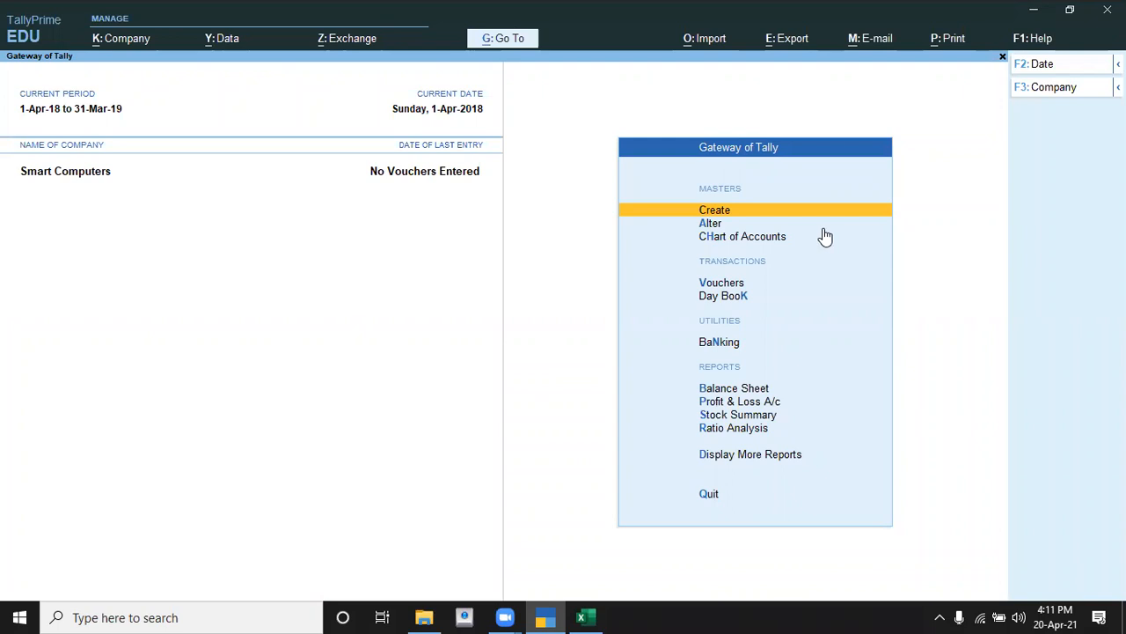
Step: Start creating a new ledger master and make its blank name field ready for entry
key(Return)
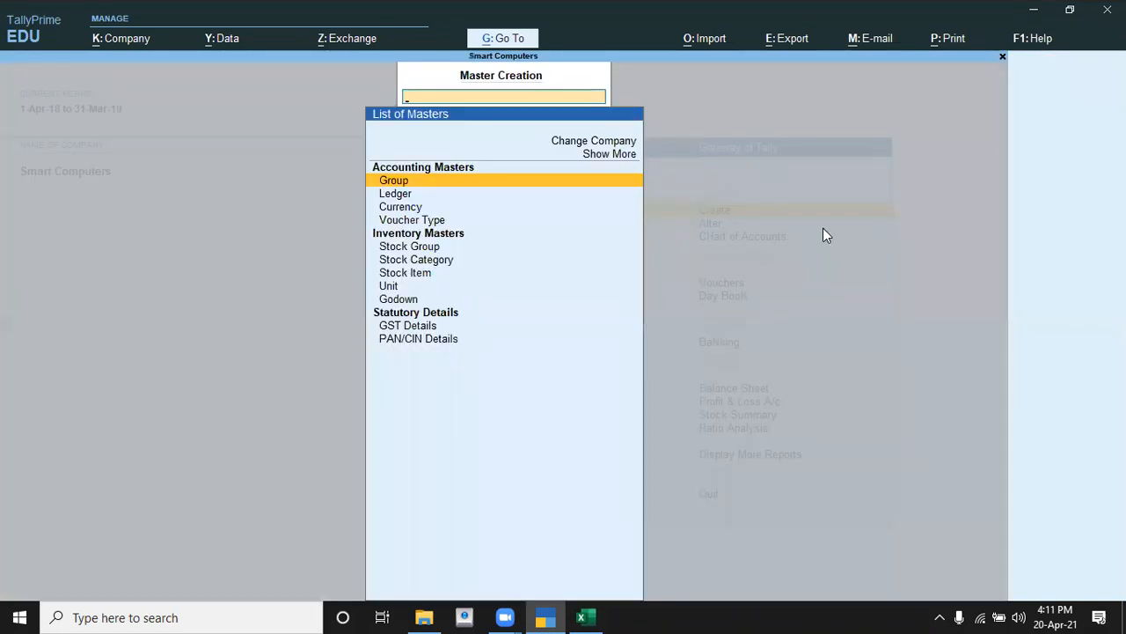
key(Down)
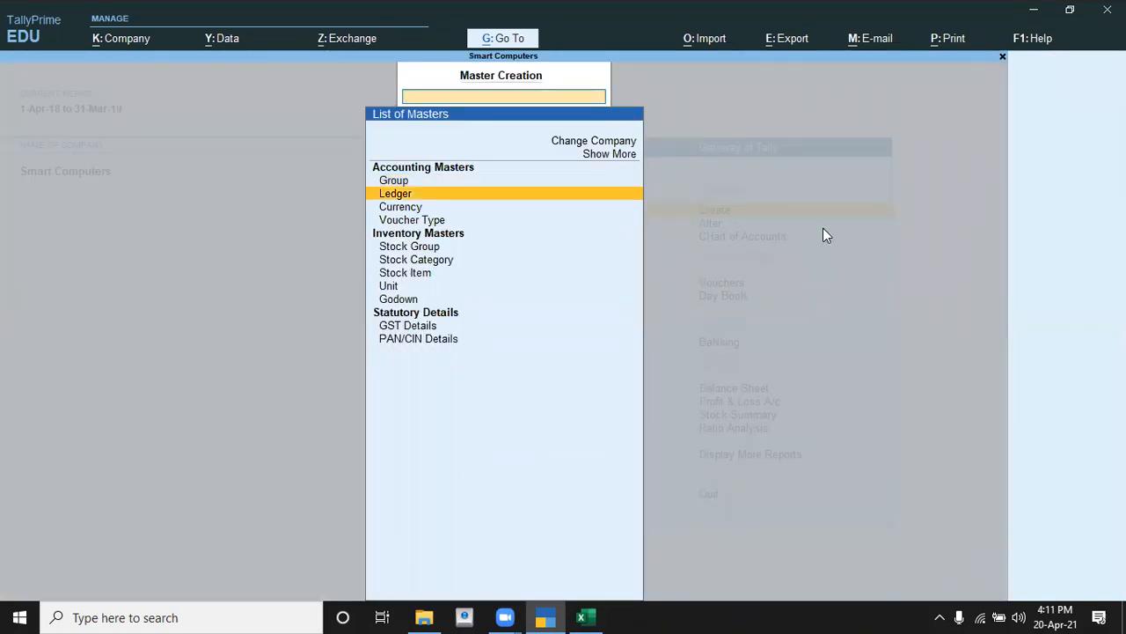
key(Return)
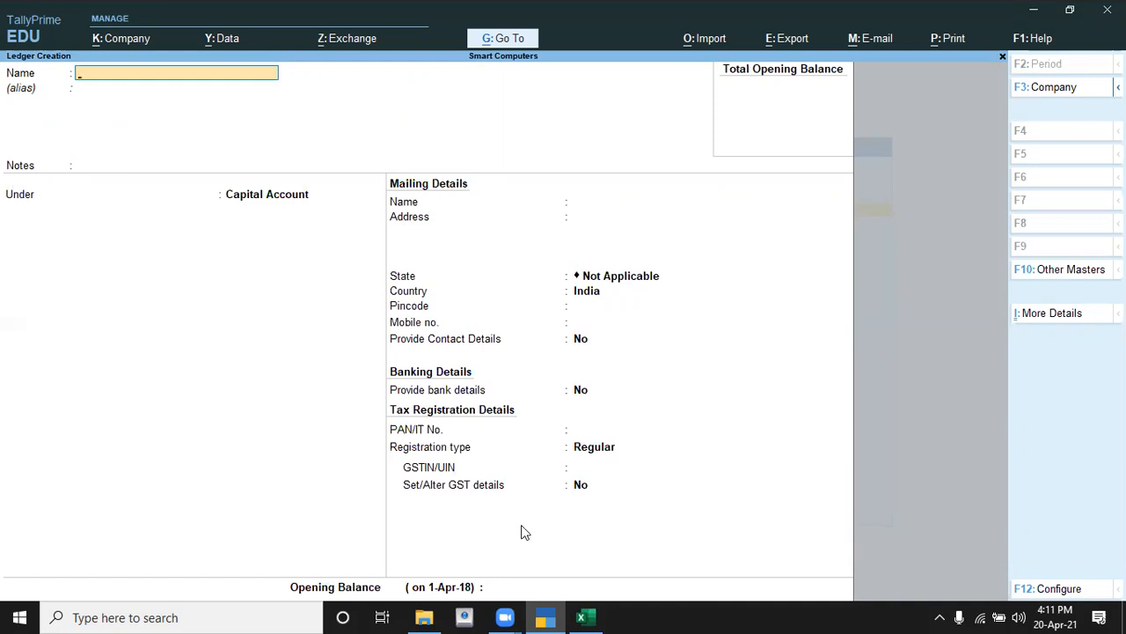
click(916, 387)
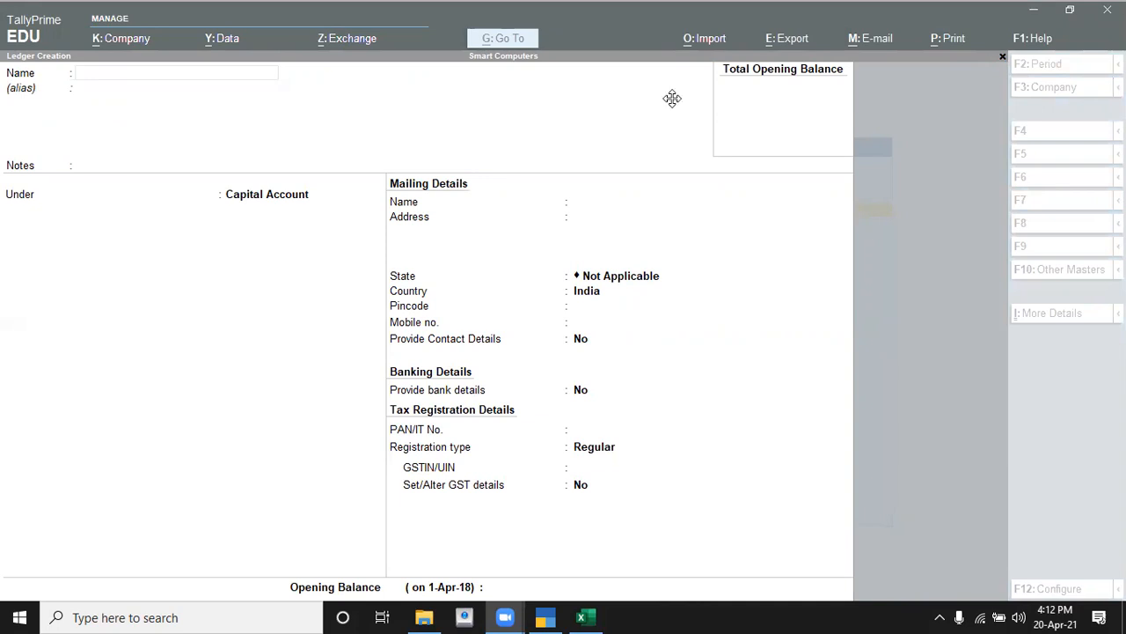
click(84, 113)
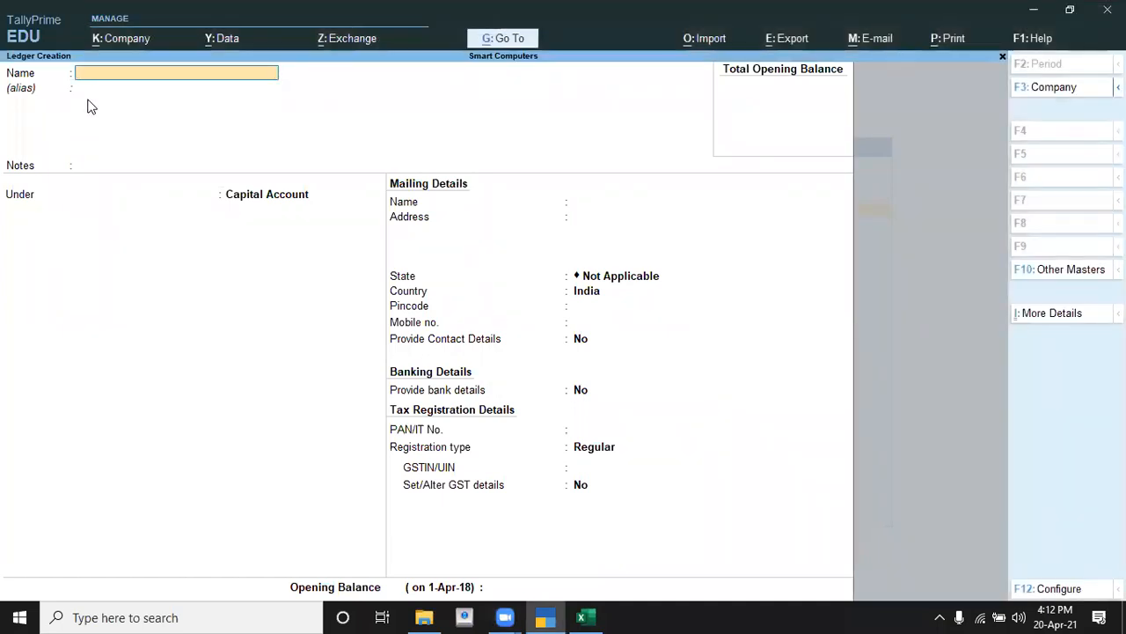
Step: Check the machinery entry in the Excel trial balance and return to the ledger creation form in TallyPrime
key(alt)
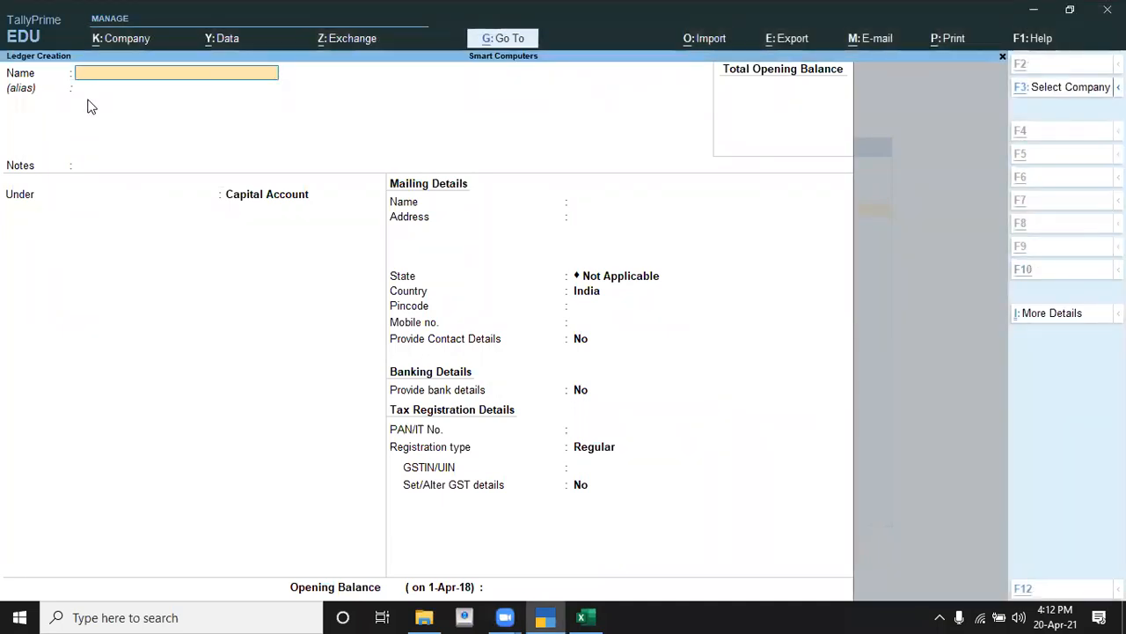
key(alt+Tab)
key(alt+Tab)
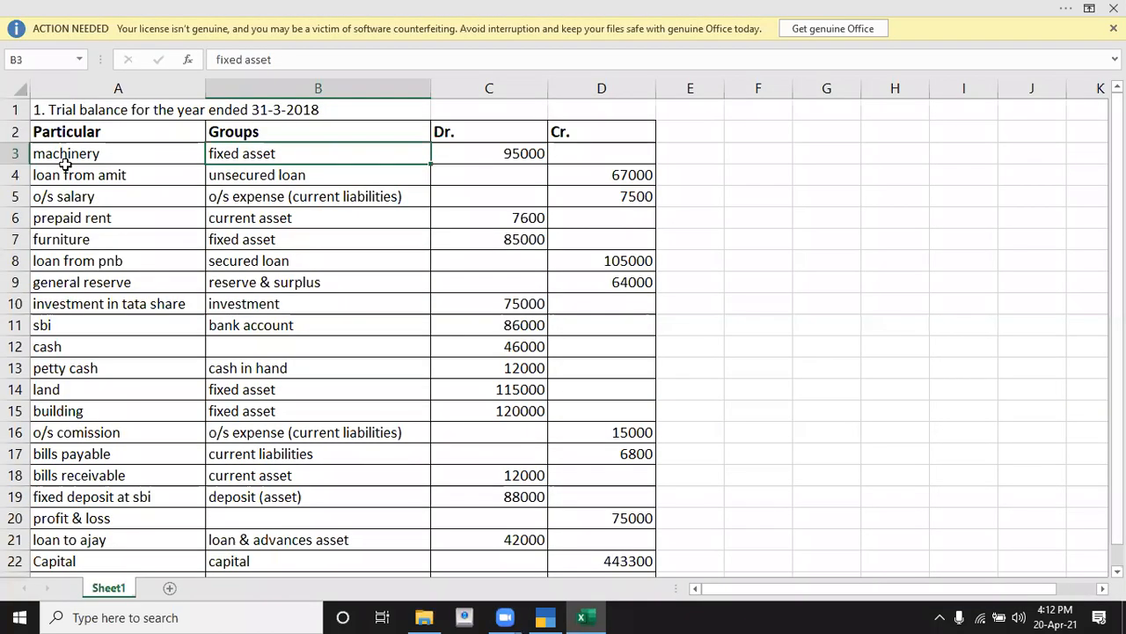
click(65, 162)
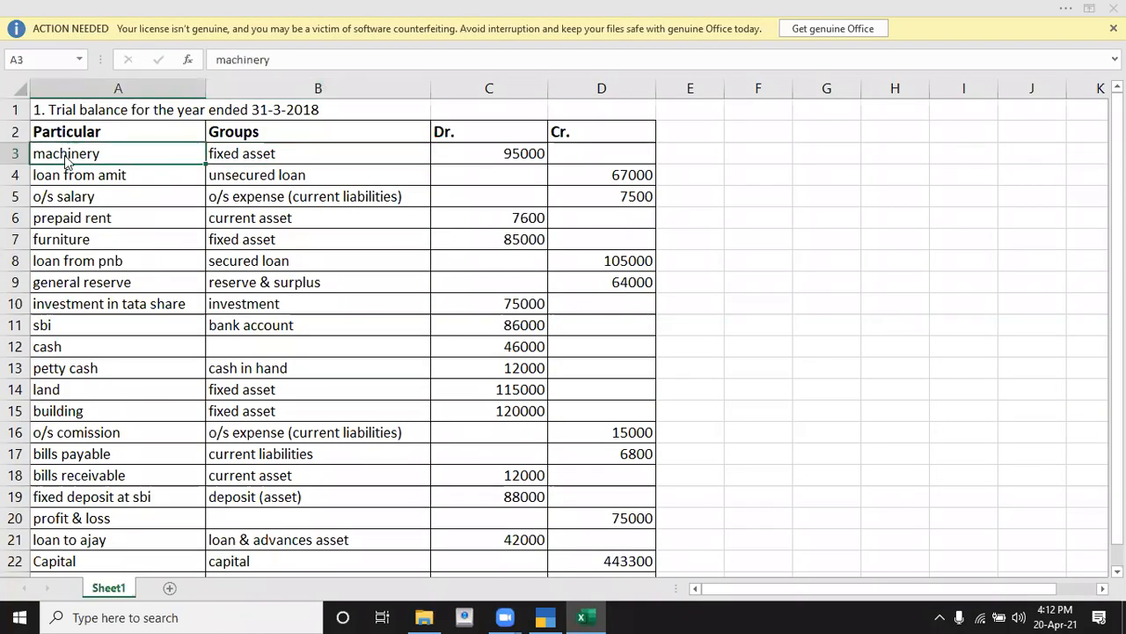
key(alt+Tab)
key(alt+Tab)
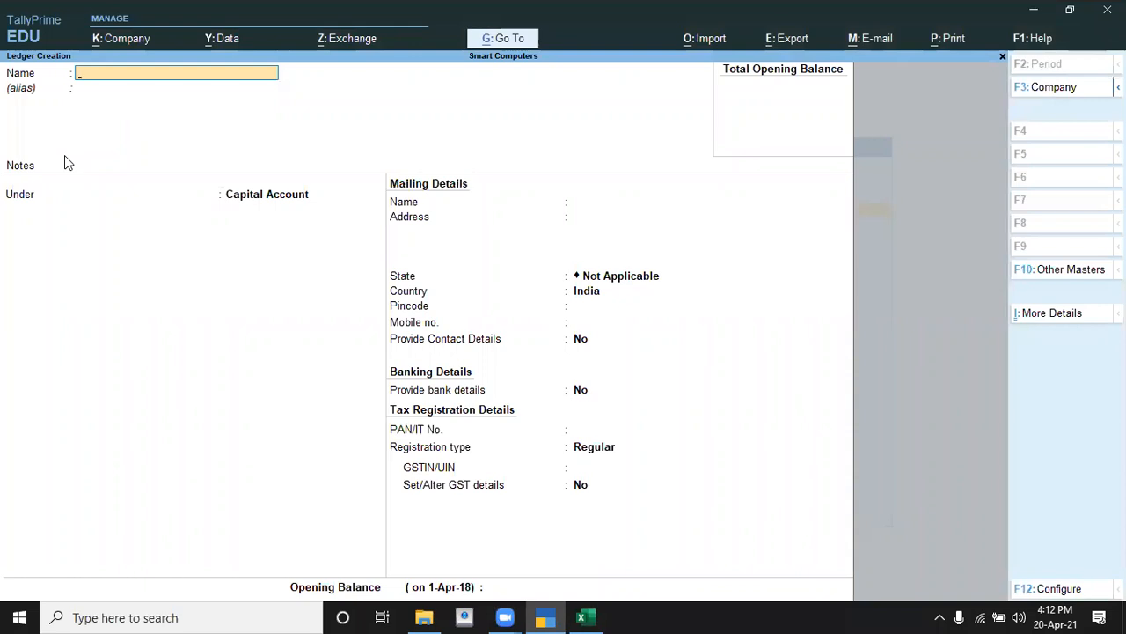
Step: Name the new ledger Machinery and place it under the Fixed Assets group
text(Machinery)
key(Return)
key(Return)
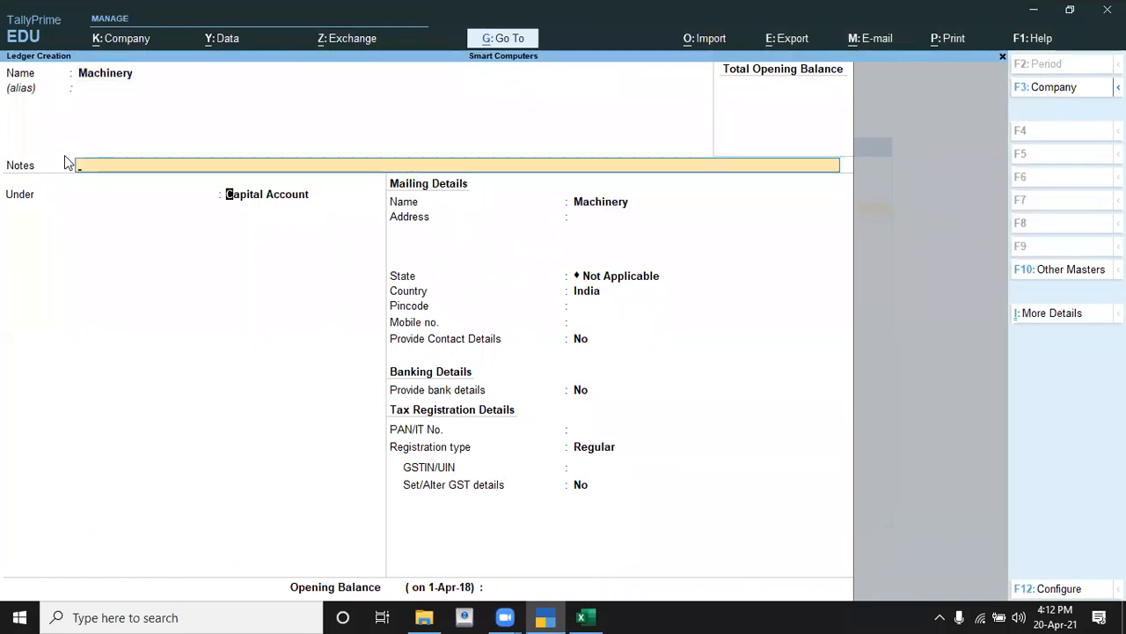
key(Return)
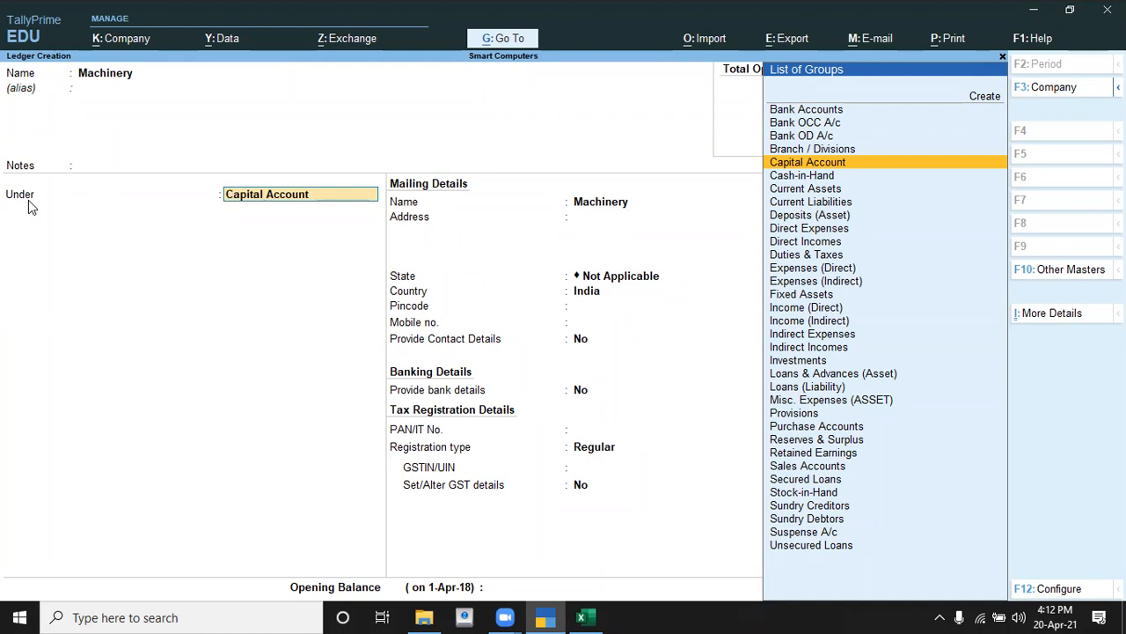
text(F)
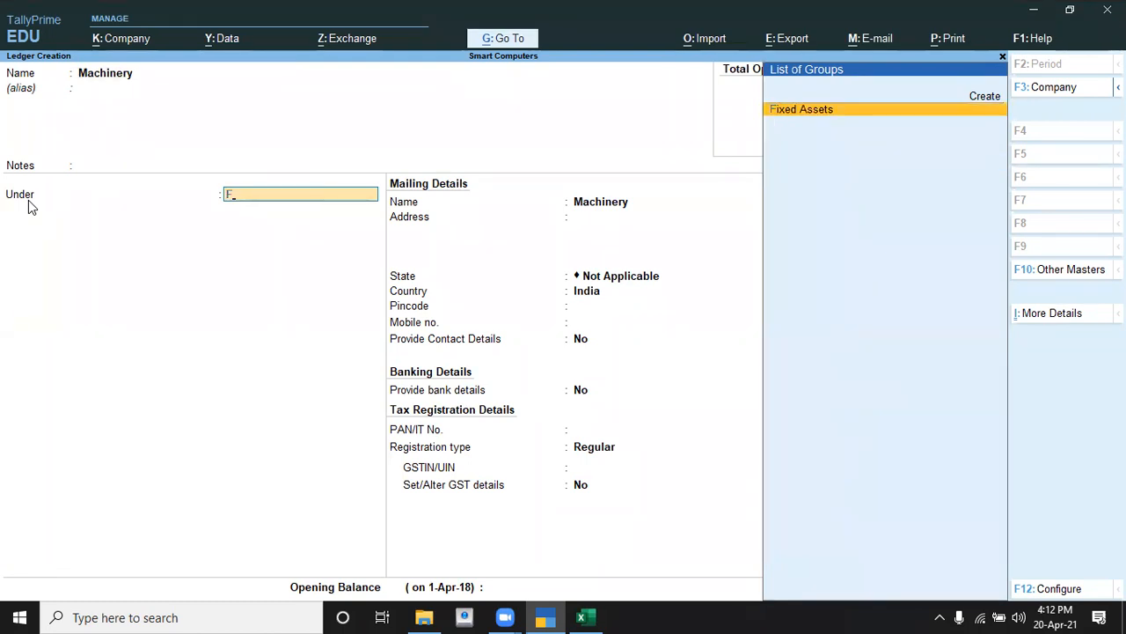
key(Return)
Step: Keep the default GST, supply type, mailing, banking and tax registration details for the Machinery ledger
key(Return)
key(Return)
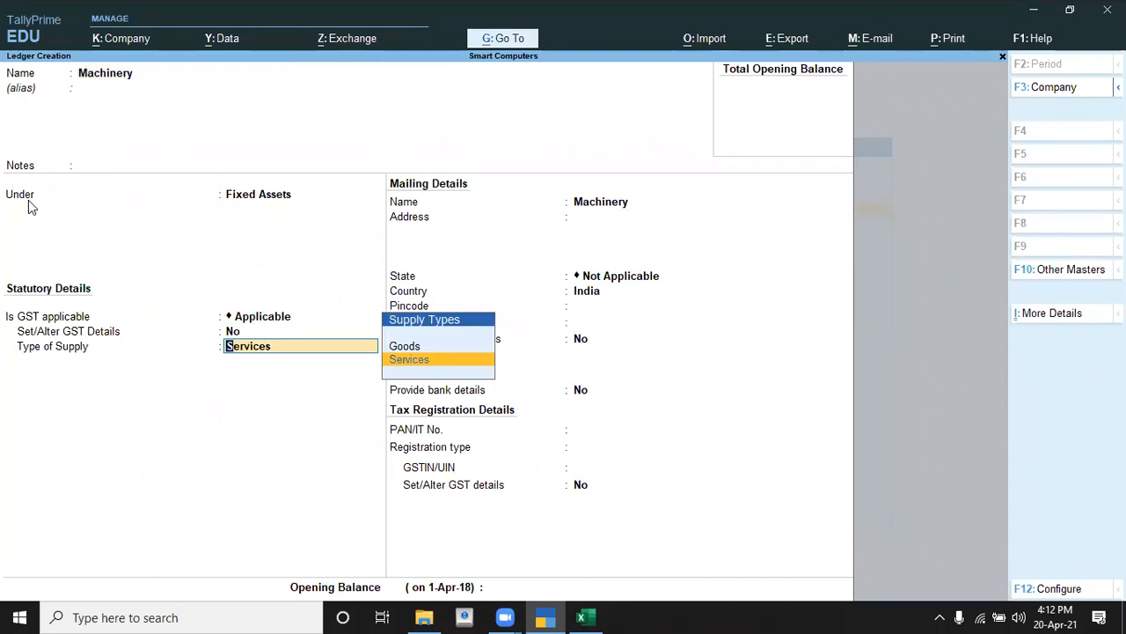
key(Return)
key(Return)
key(Return)
key(Return)
key(Return)
key(Return)
key(Return)
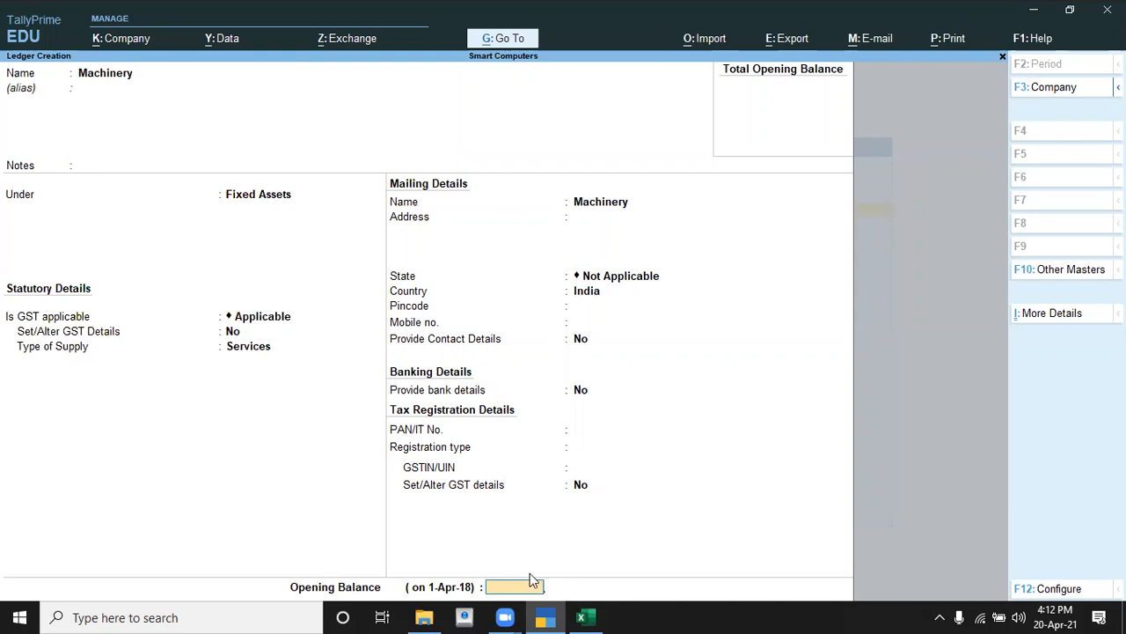
Step: Look up machinery's debit amount in the Excel trial balance, enter 95000 Dr as the ledger's opening balance in TallyPrime, and save it
key(alt+Tab)
key(alt+Tab)
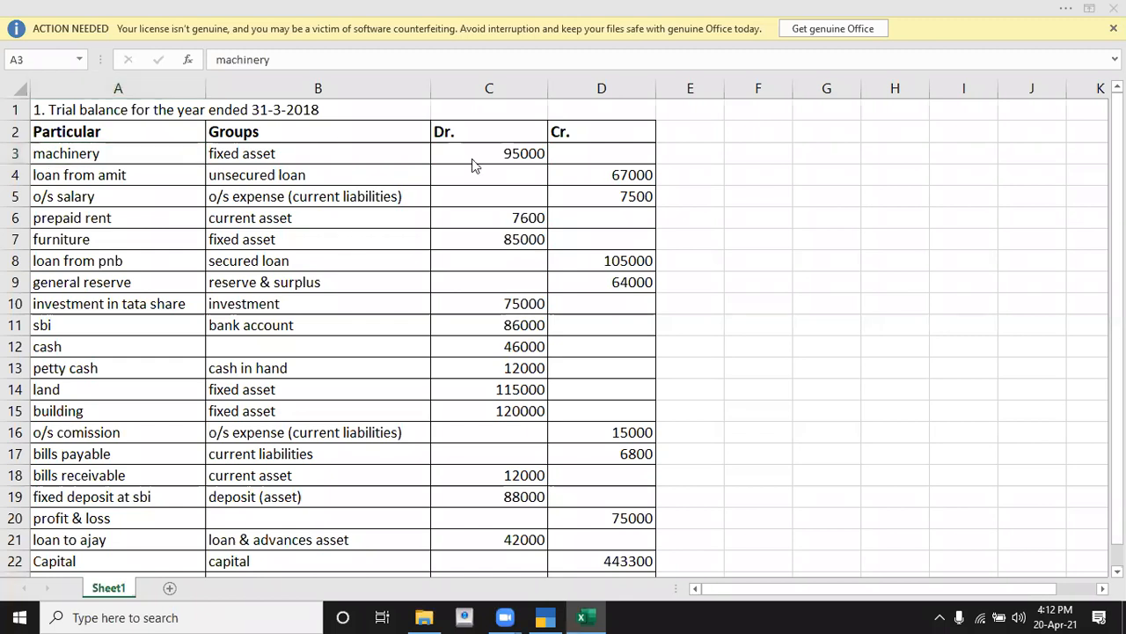
key(alt+Tab)
text(95000)
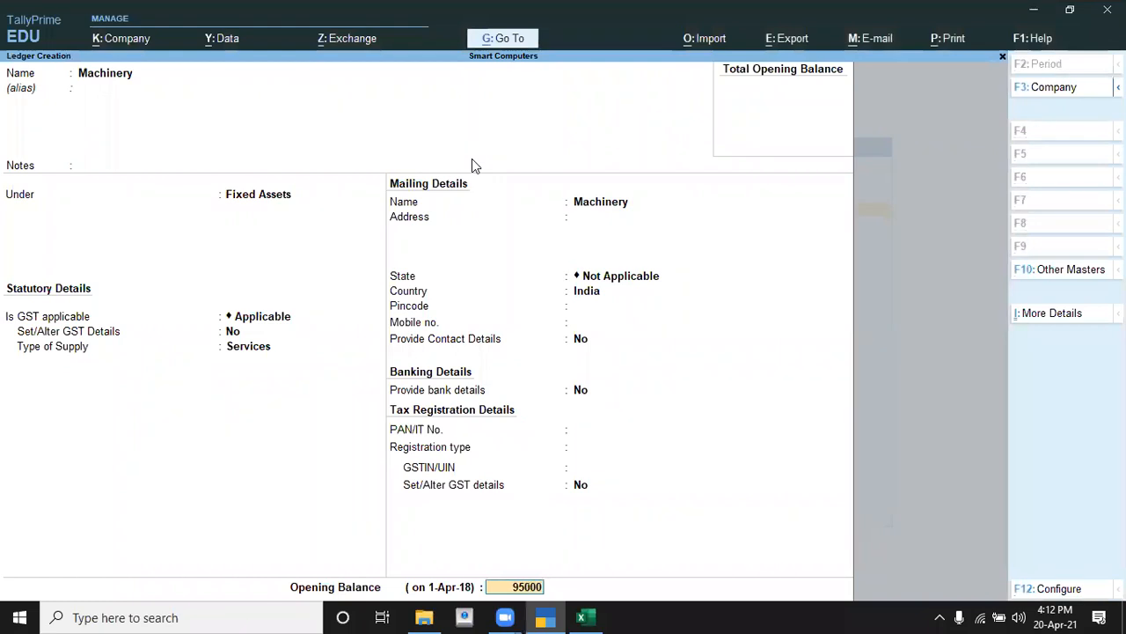
key(Return)
key(Return)
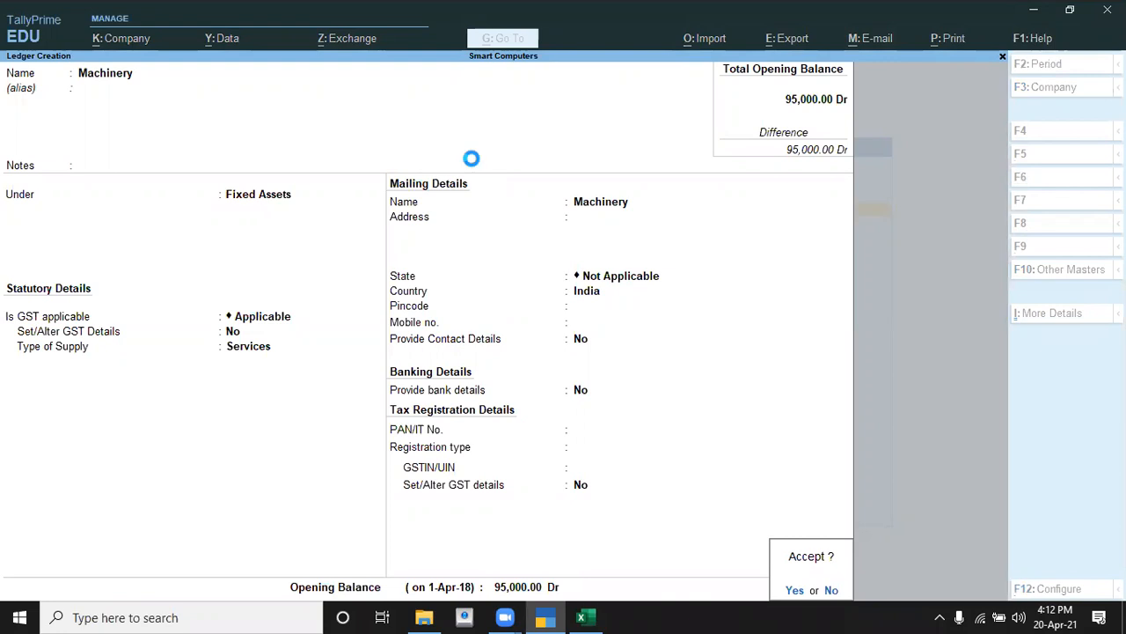
key(Return)
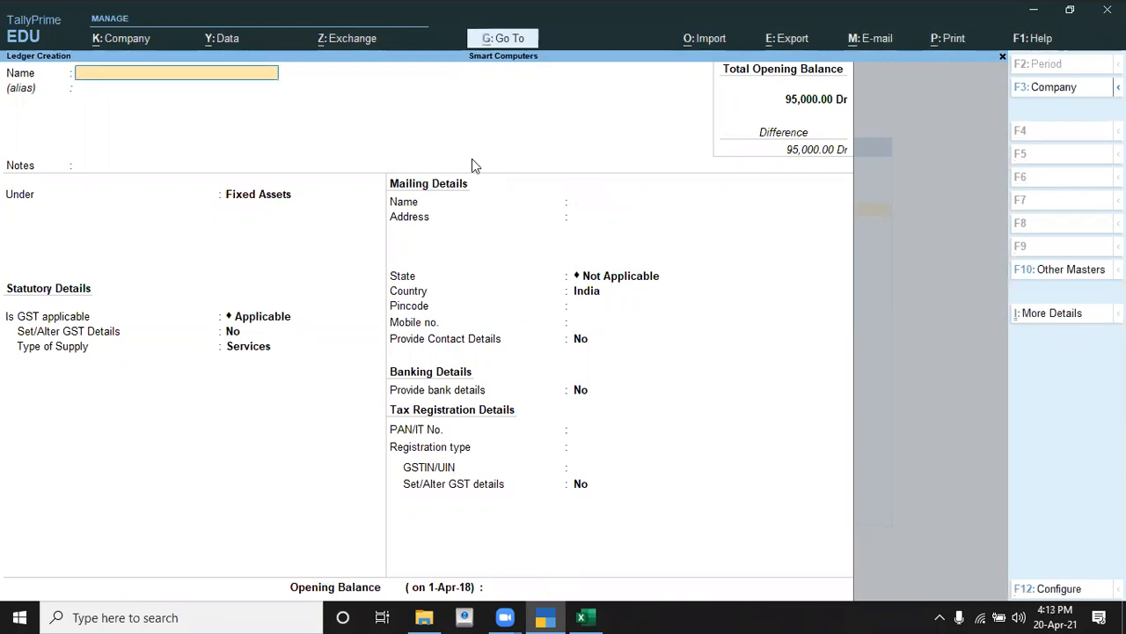
Step: Name the next ledger after the loan entry in row 4 of the Excel trial balance and place it under Unsecured Loans
key(alt+Tab)
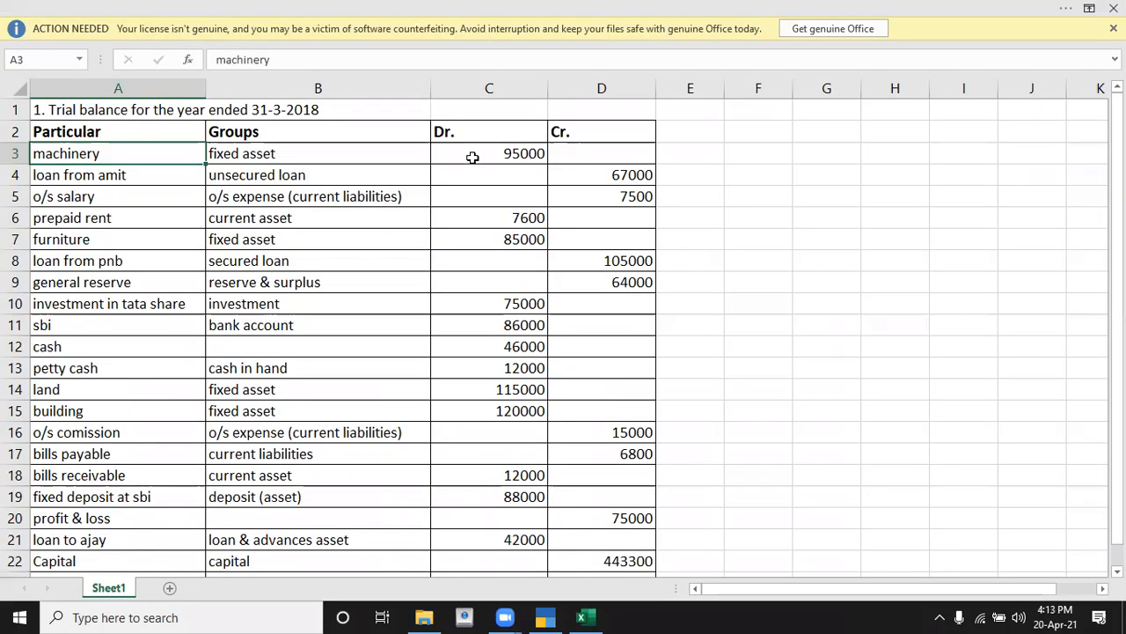
key(Down)
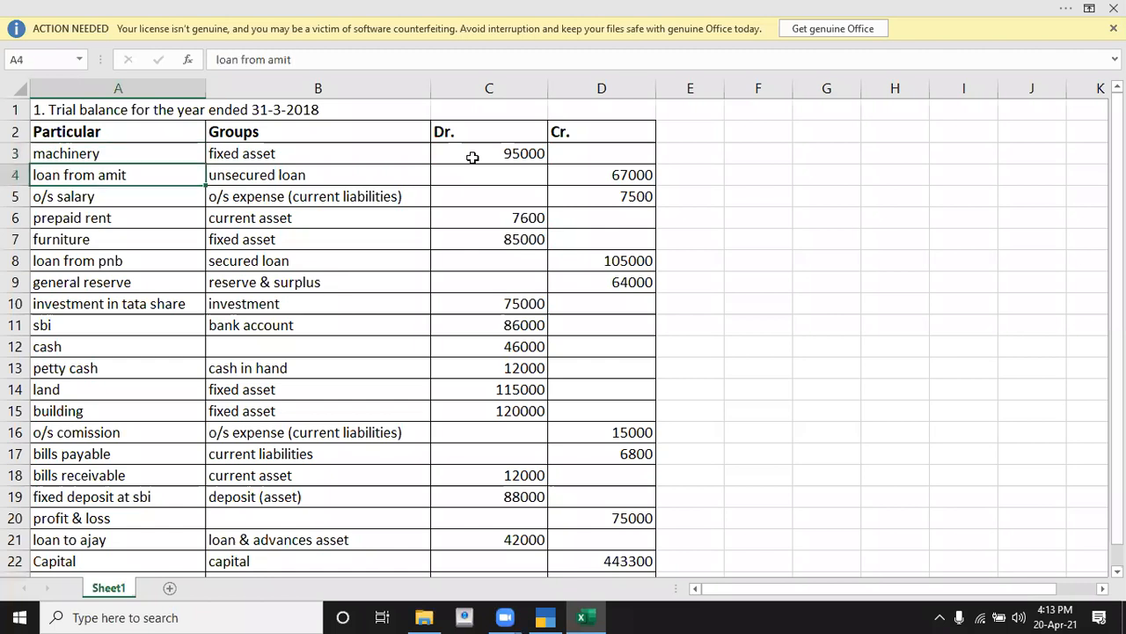
key(alt+Tab)
text(Loan From Amit)
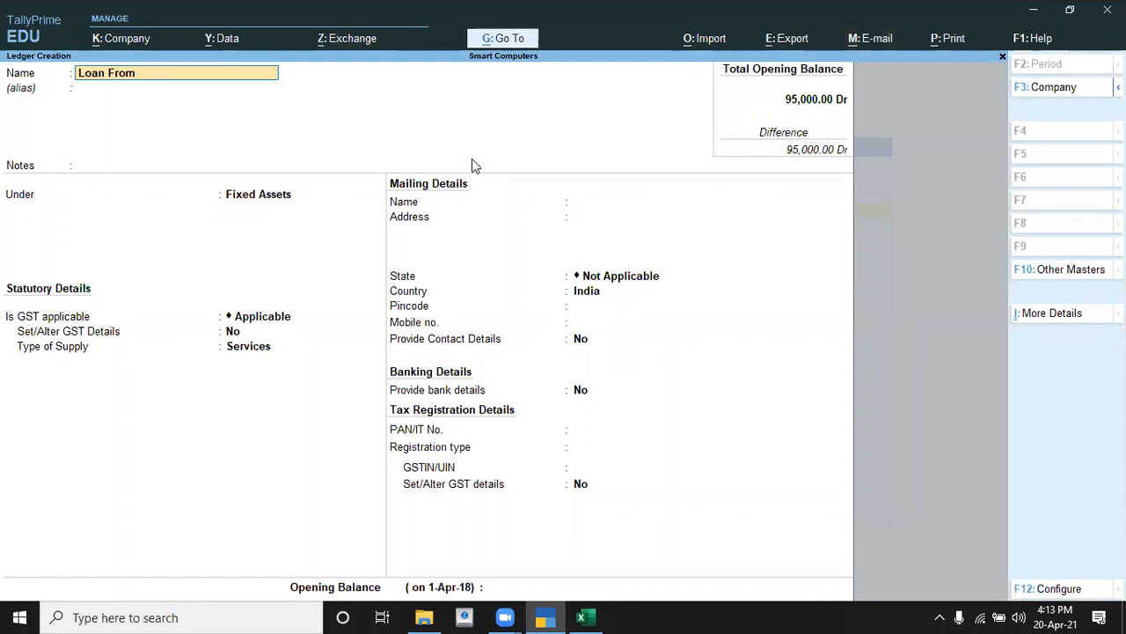
key(Return)
key(Return)
key(Return)
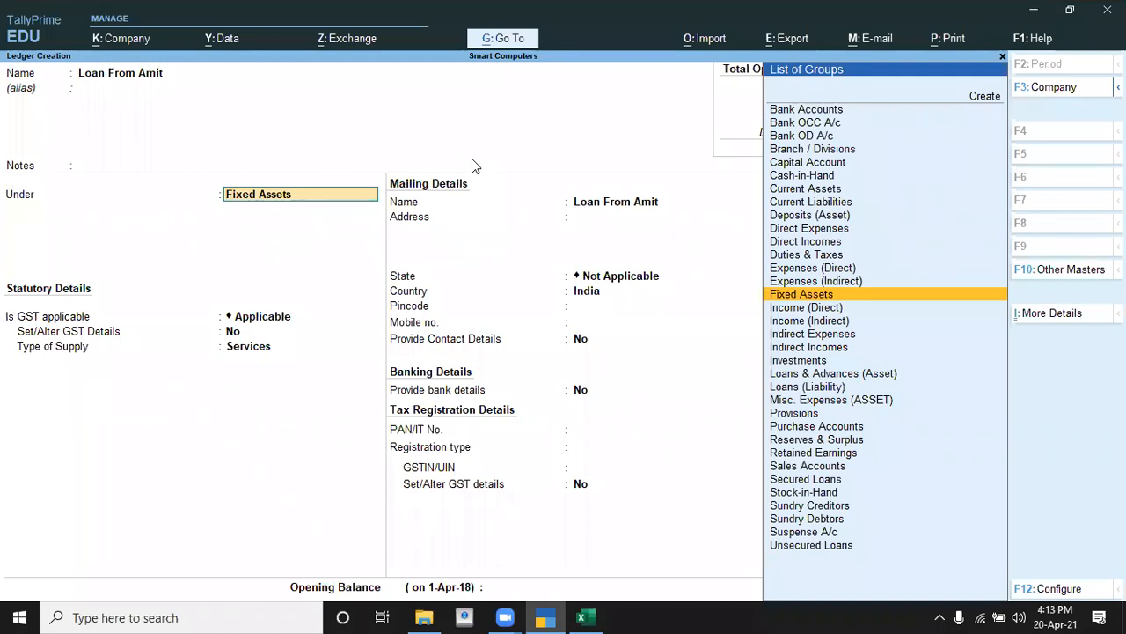
text(U)
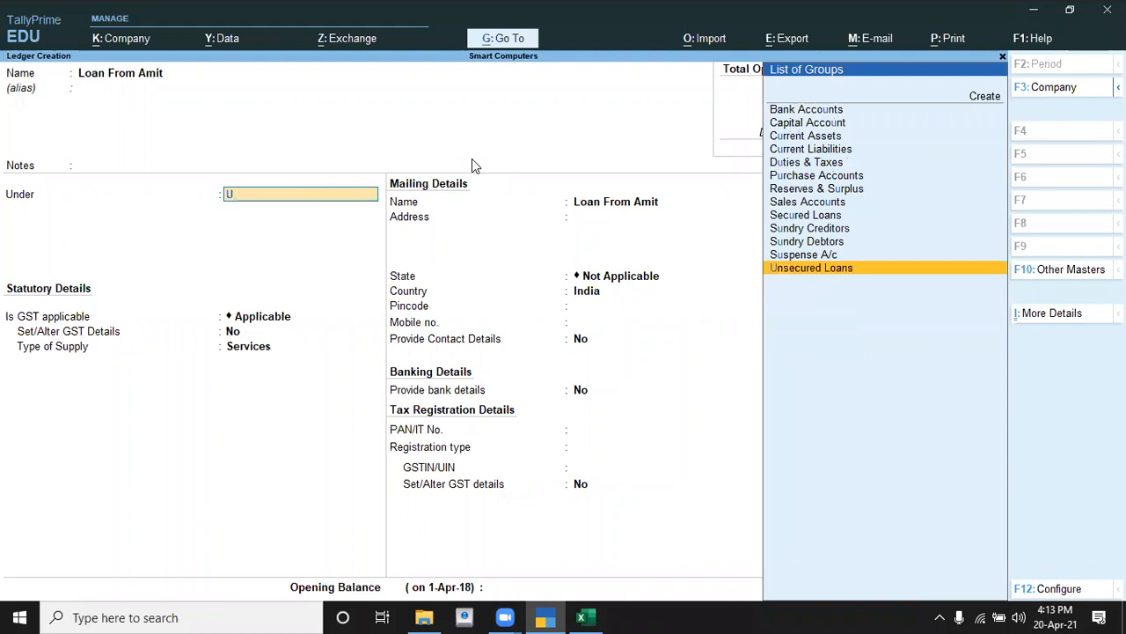
key(Return)
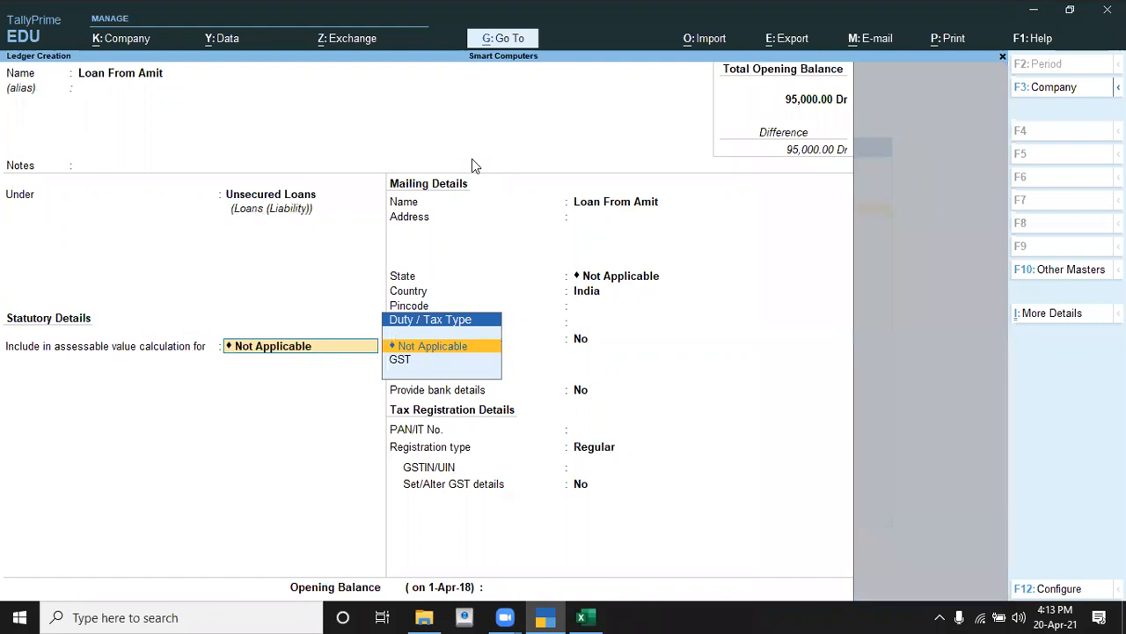
Step: Keep the default statutory, mailing, banking and tax registration details for the unsecured loan ledger
key(Return)
key(Return)
key(Return)
key(Return)
key(Return)
key(Return)
key(Return)
key(Return)
key(Return)
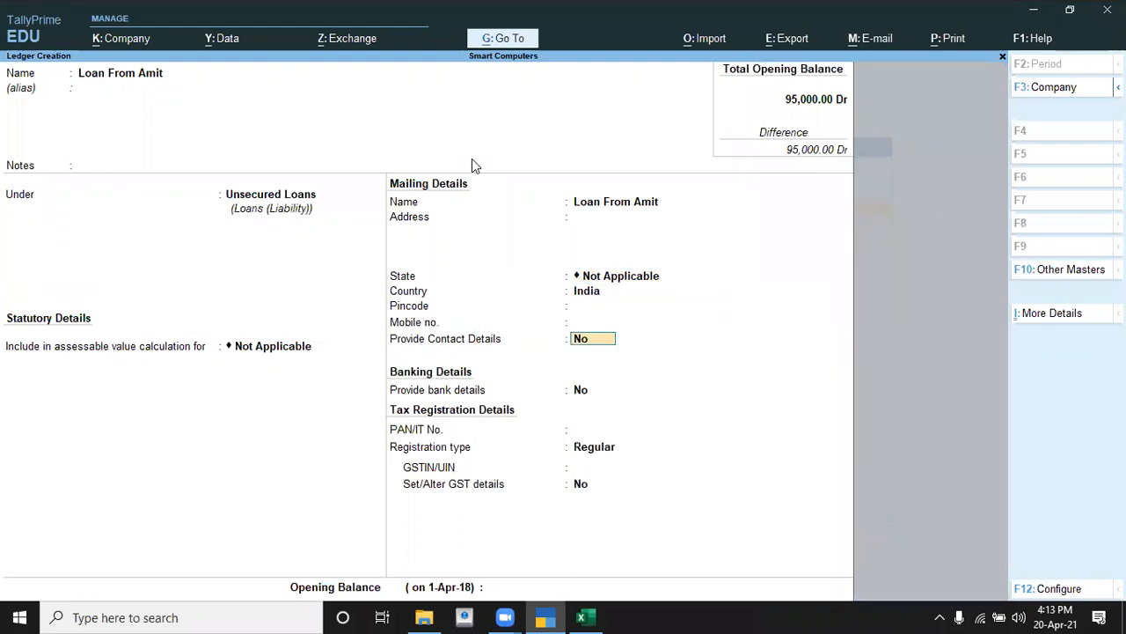
key(Return)
key(Return)
key(Return)
key(Return)
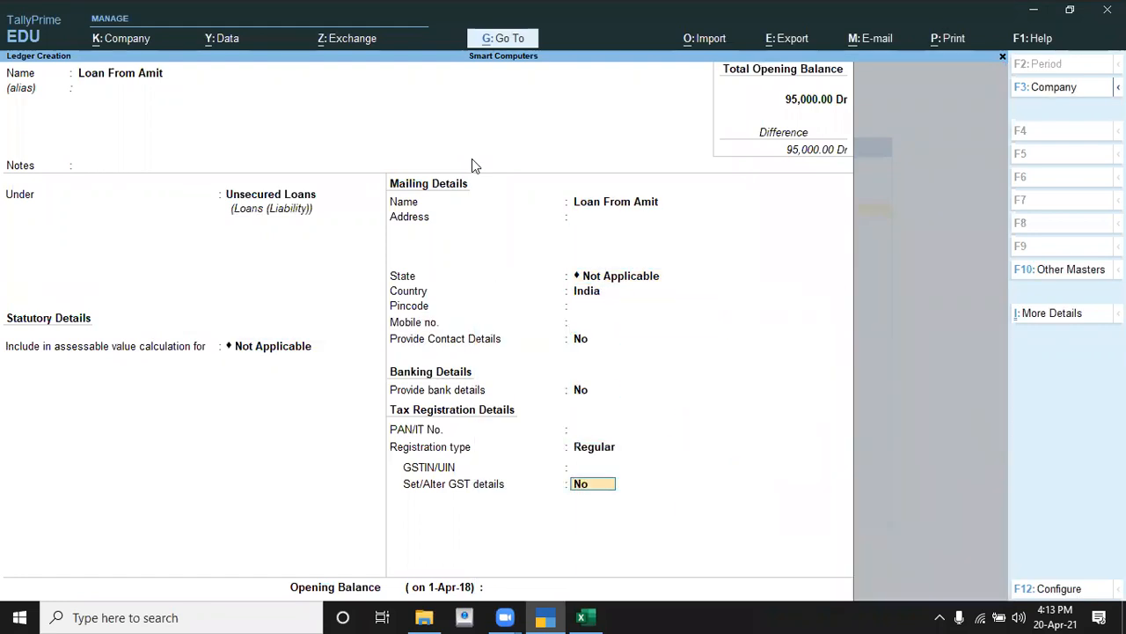
key(Return)
Step: Check the loan's credit amount in Excel, set the ledger's opening balance in TallyPrime to 67000 Cr, and save it
key(alt+Tab)
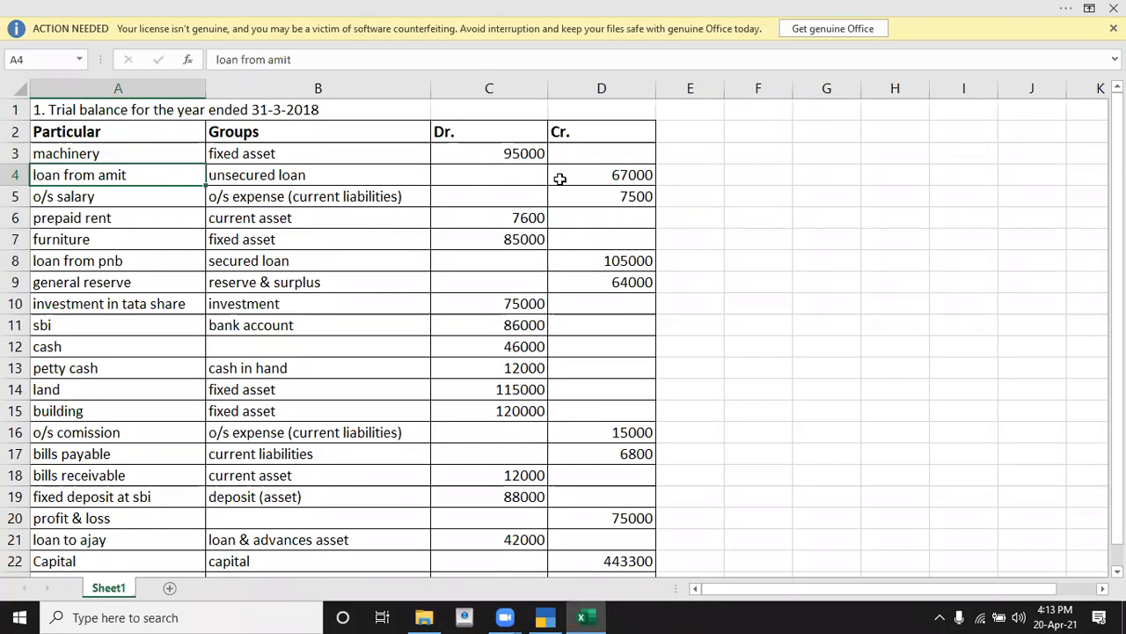
key(alt+Tab)
text(67)
text(000)
key(Return)
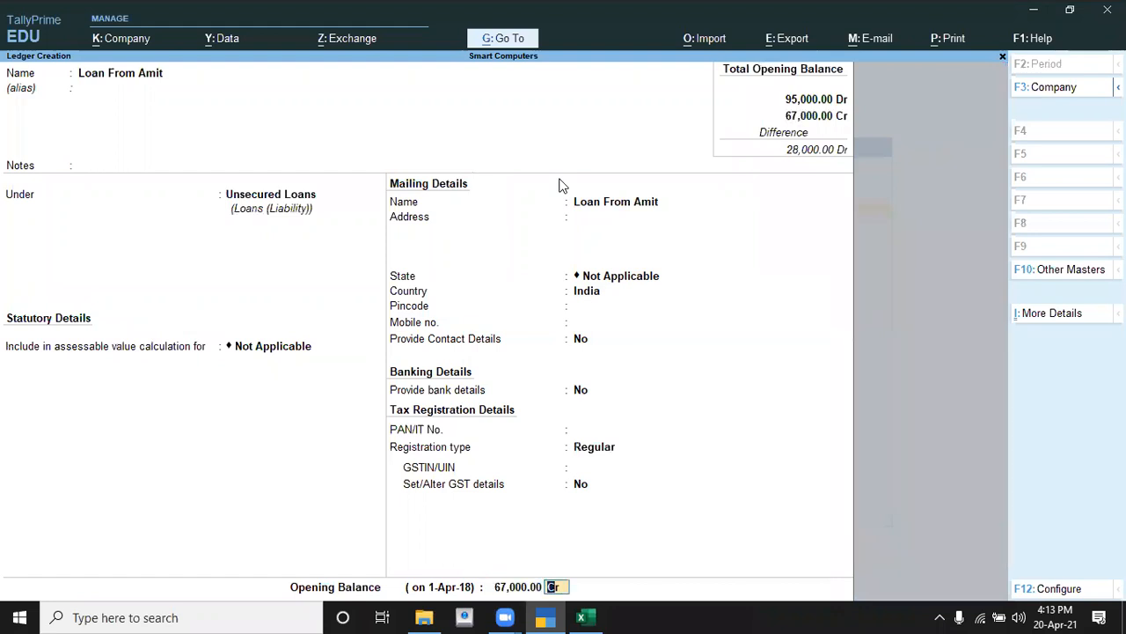
key(Return)
key(Return)
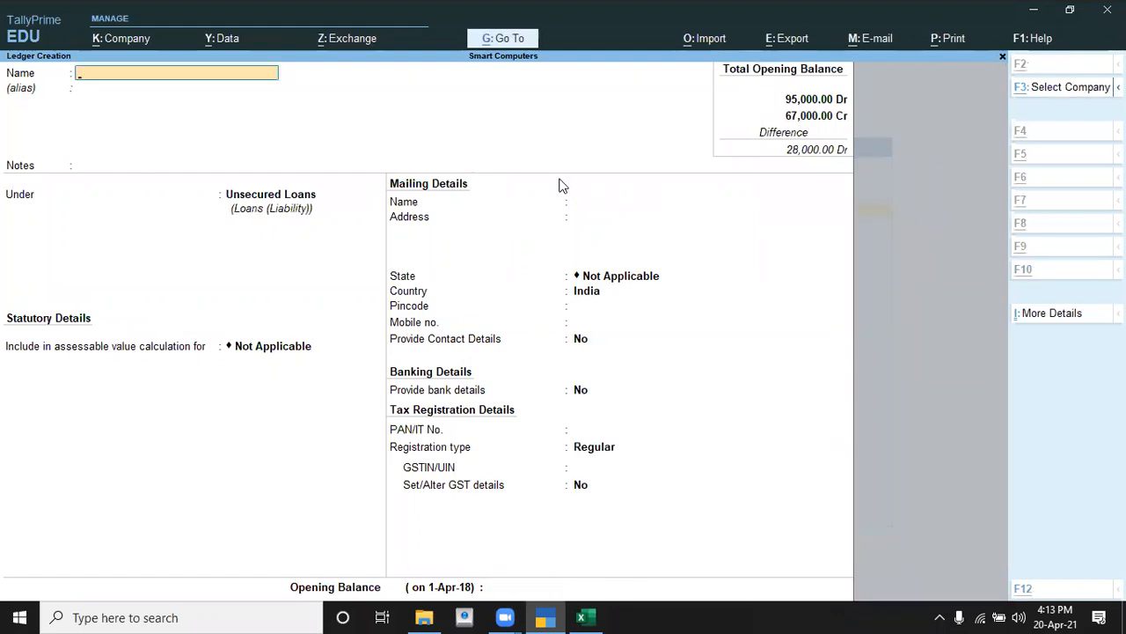
Step: Select the row 5 entry in the Excel trial balance and name the next TallyPrime ledger O/s Salary, without alias or notes
key(alt+Tab)
key(Down)
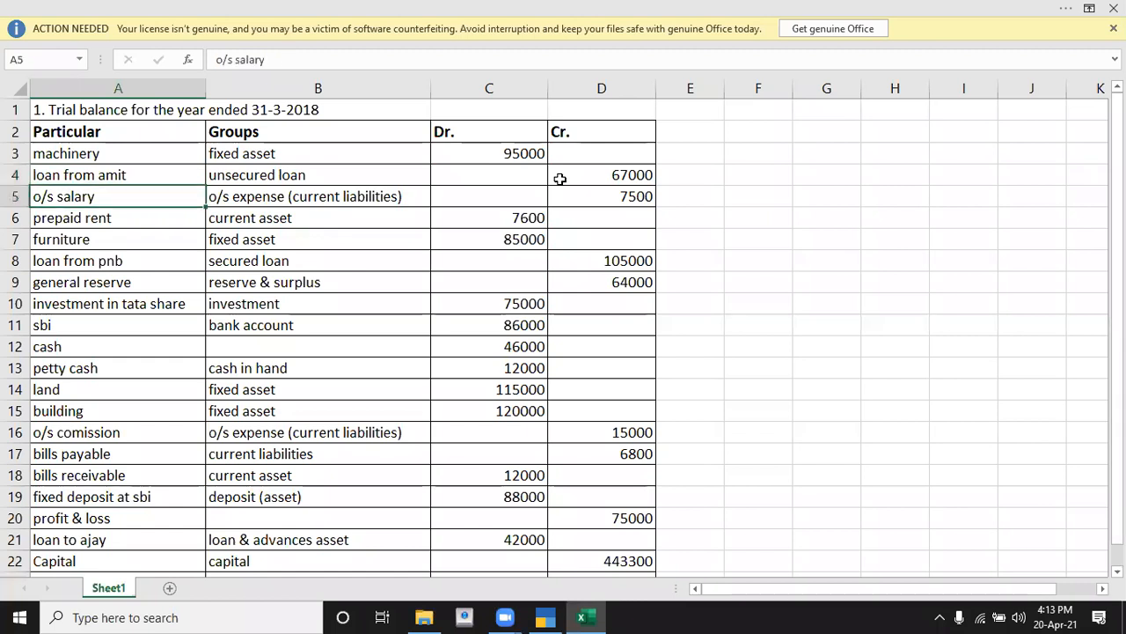
key(alt+Tab)
text(O/s Salary)
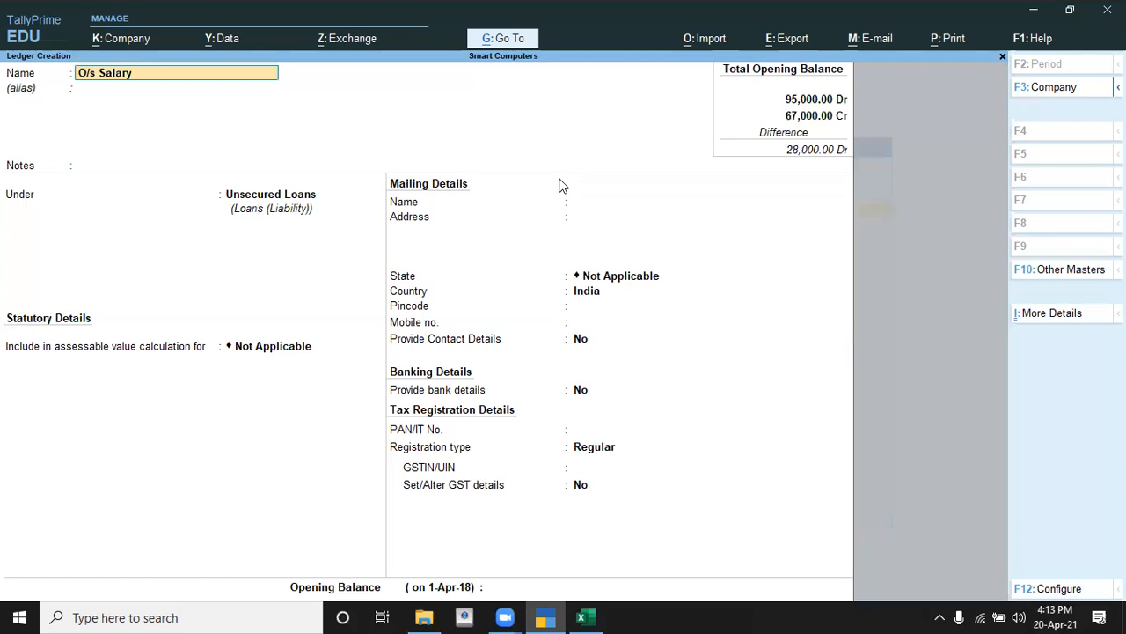
key(Return)
key(Return)
key(Return)
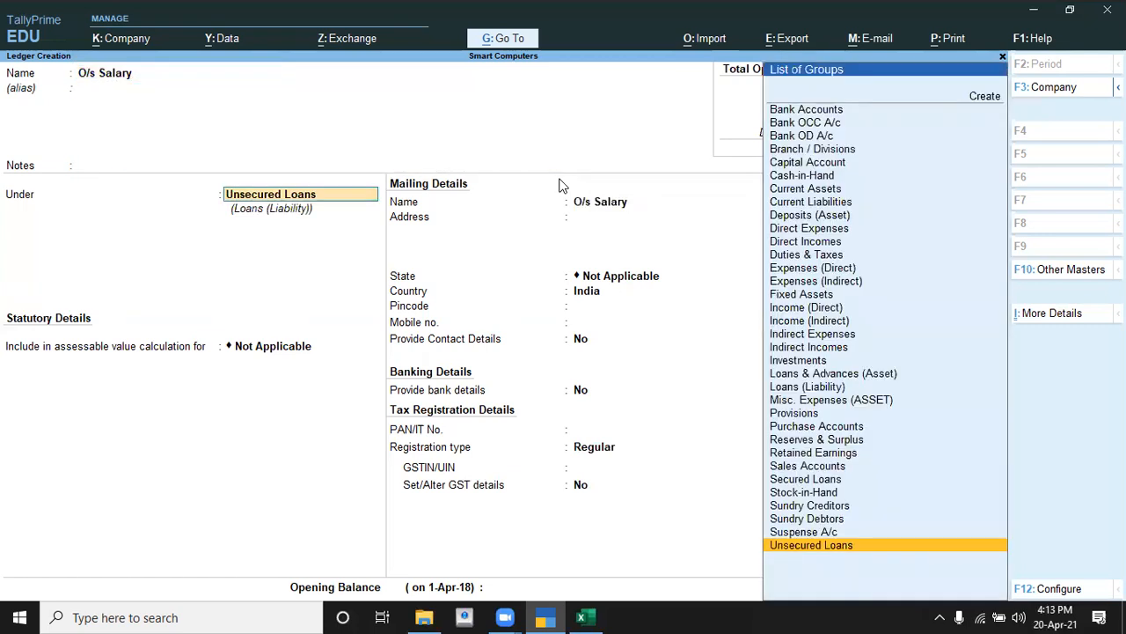
Step: Check the O/s Salary group in Excel and start a new group named O/s Expense from the ledger's group selection in TallyPrime
key(alt+Tab)
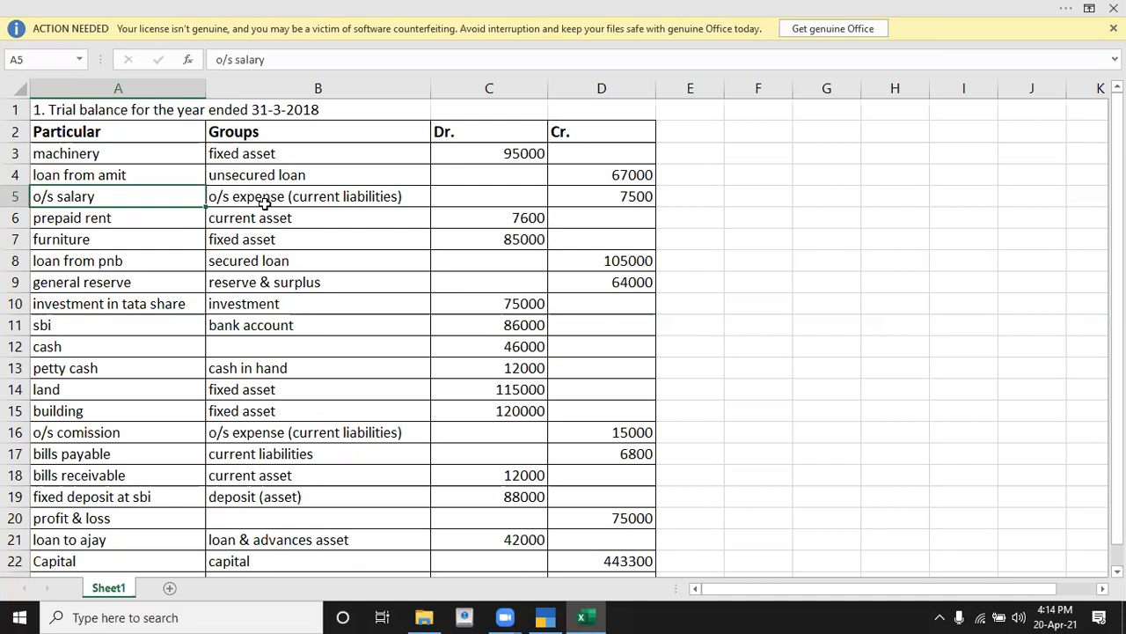
key(alt+Tab)
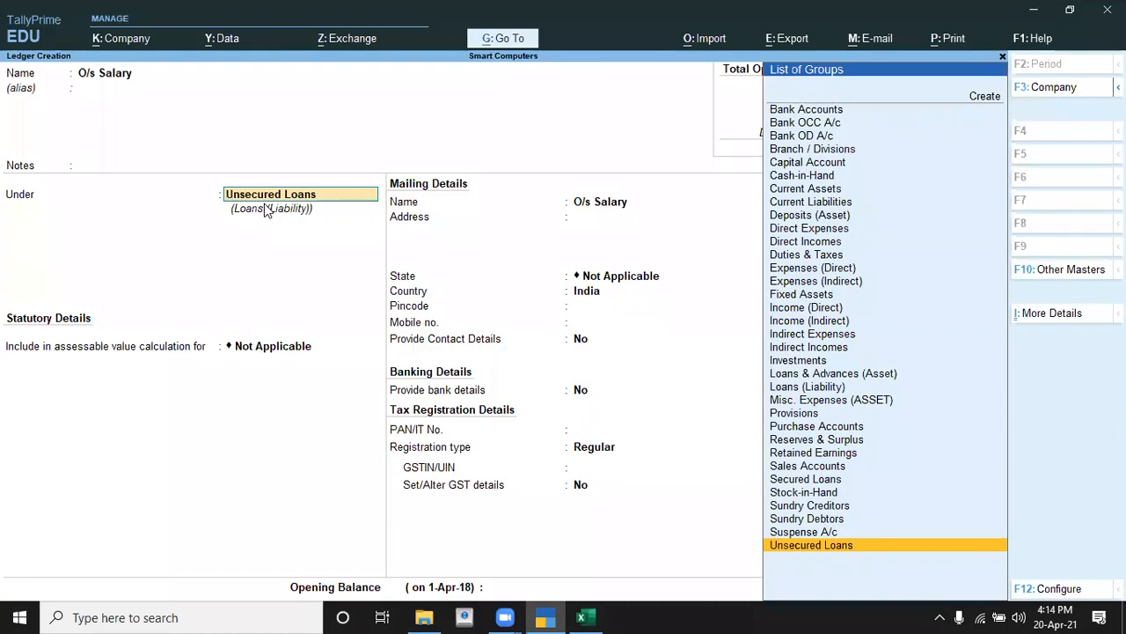
text(O)
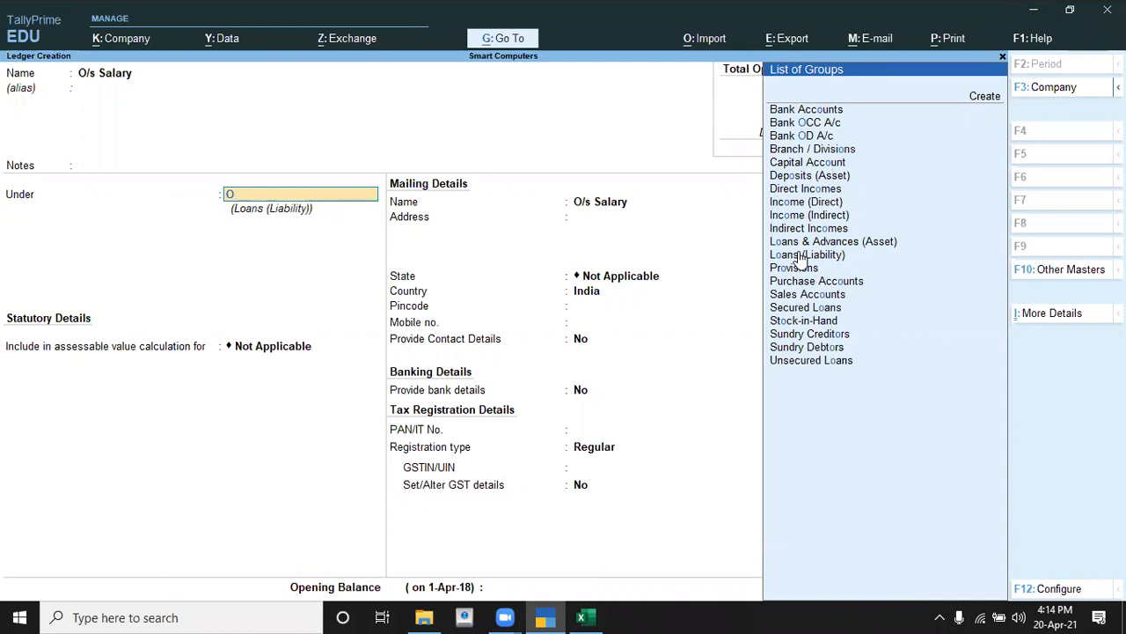
key(alt+c)
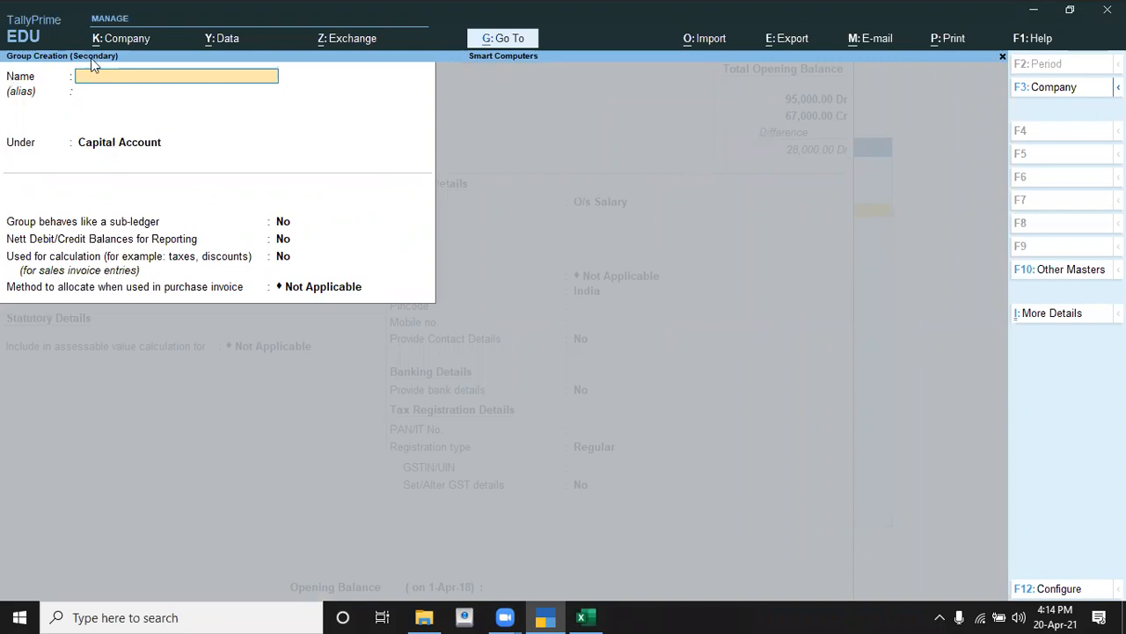
text(O/s expense)
key(Return)
key(Return)
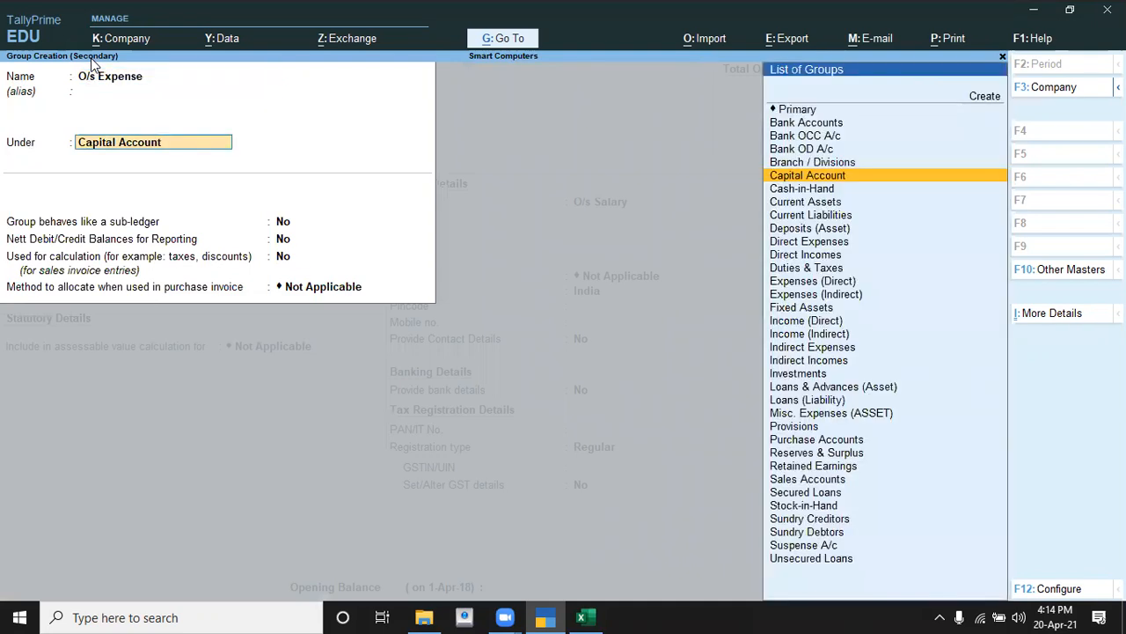
Step: Place the O/s Expense group under Current Liabilities, keep its other defaults, and save it as the O/s Salary ledger's group
text(C)
key(Down)
key(Down)
key(Down)
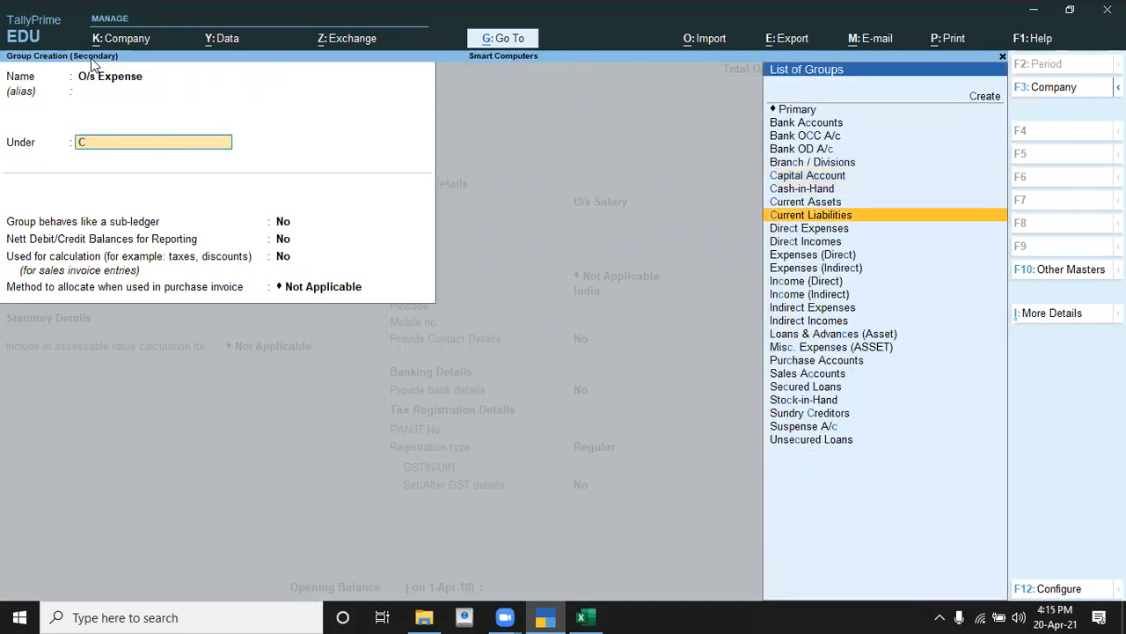
key(Return)
key(Return)
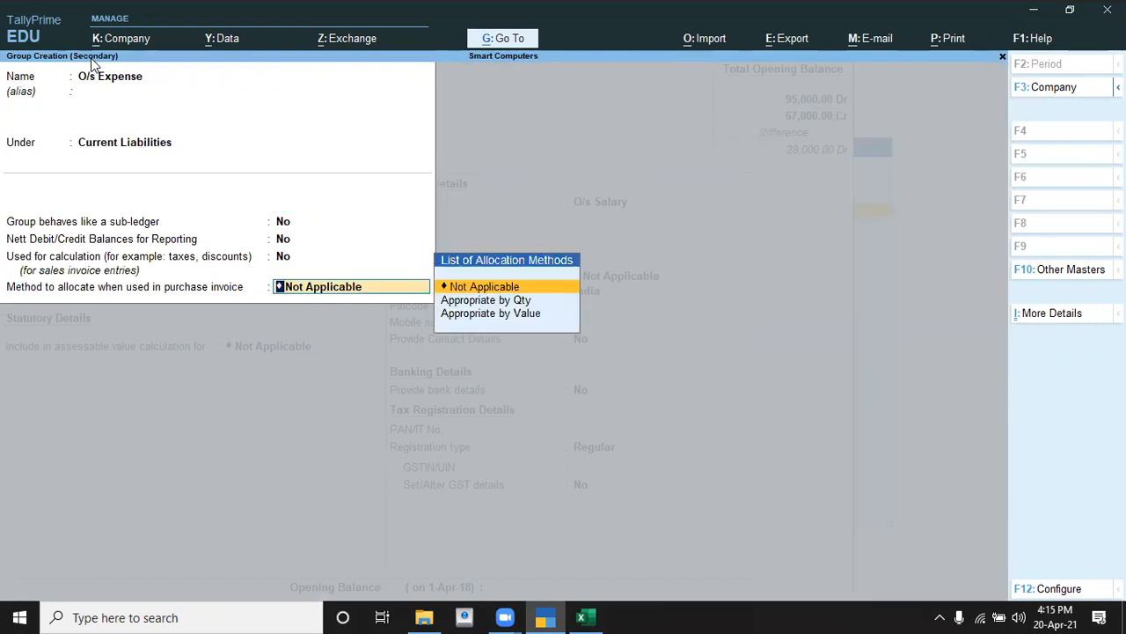
key(Return)
key(Return)
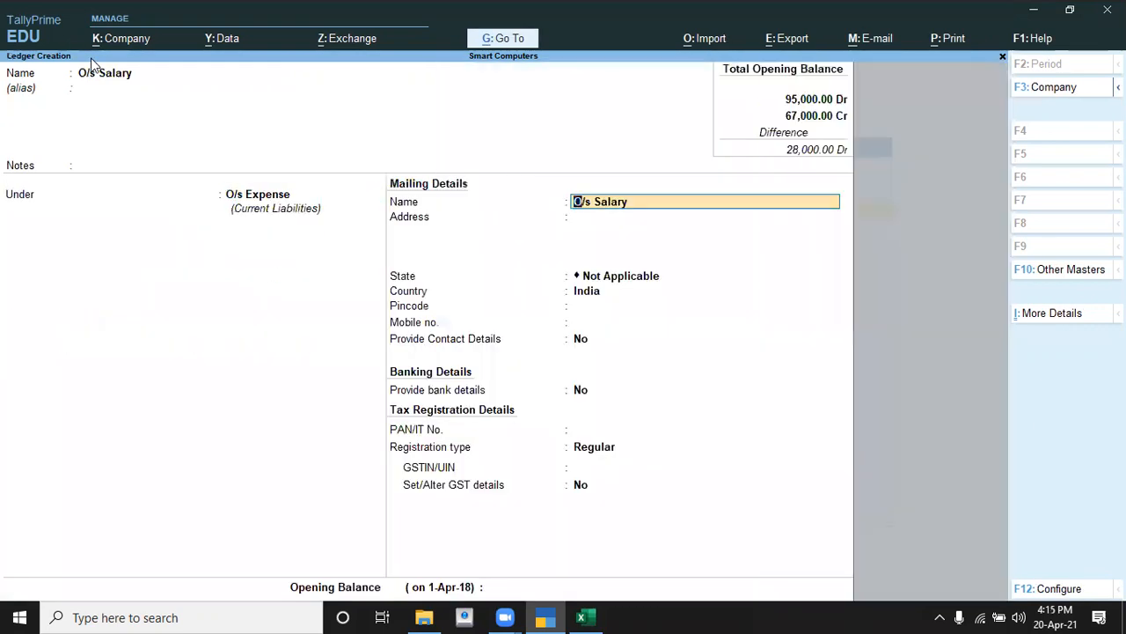
Step: Keep the default mailing, banking and tax registration details for the O/s Salary ledger
key(Return)
key(Return)
key(Return)
key(Return)
key(Return)
key(Return)
key(Return)
key(Return)
key(Return)
key(Return)
key(Return)
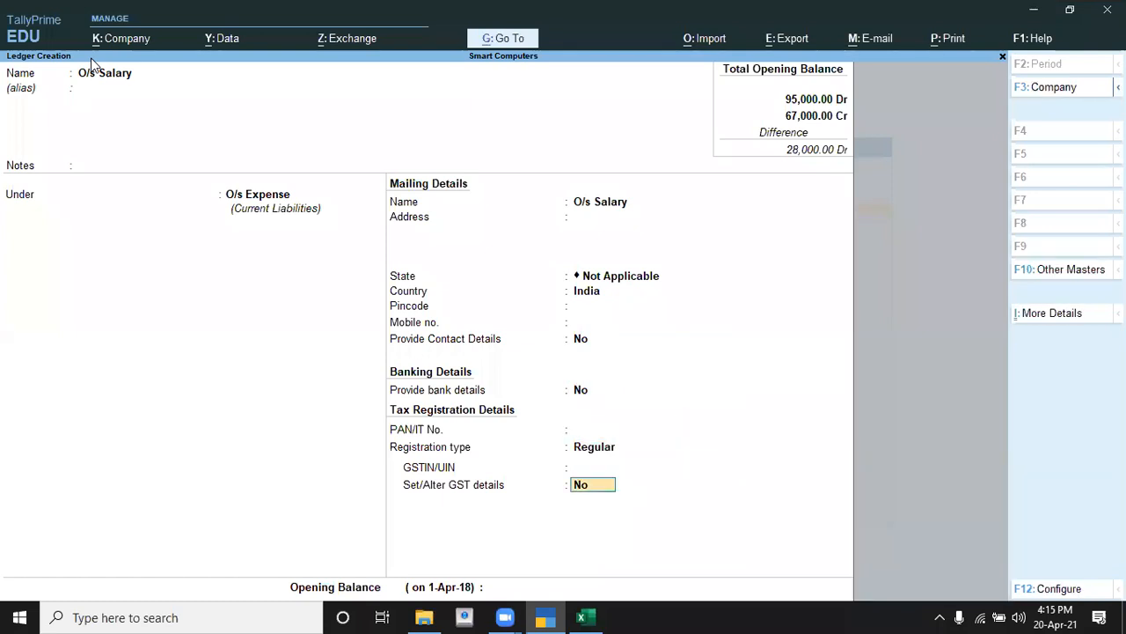
key(Return)
Step: Check the O/s Salary amount in the Excel trial balance, give the TallyPrime ledger a 7500 credit opening balance, and save it
key(alt+Tab)
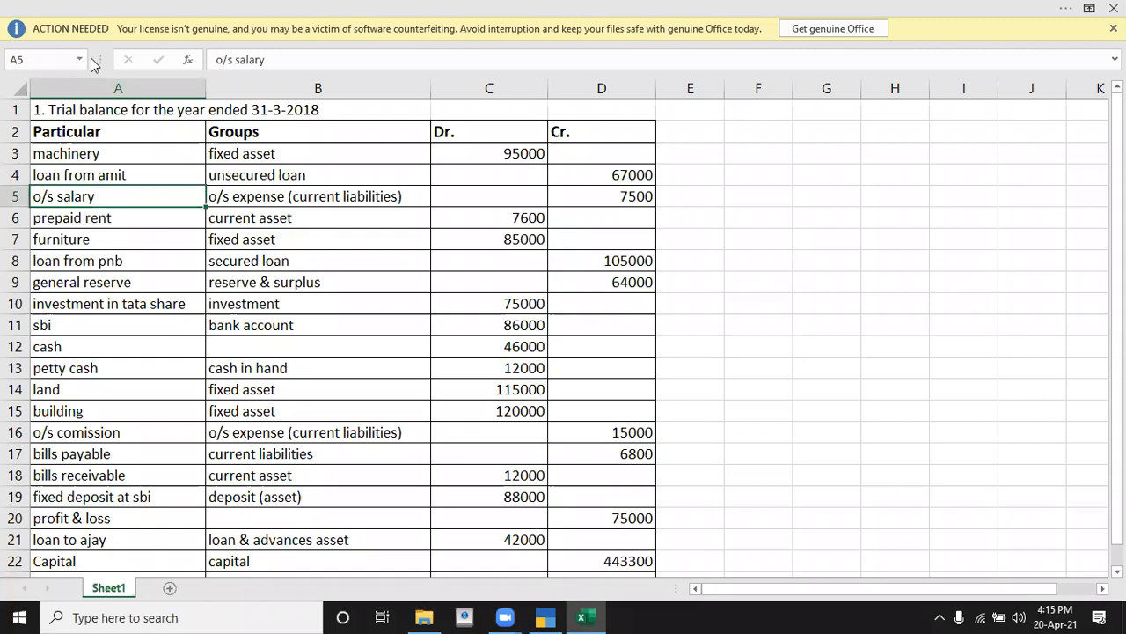
key(alt+Tab)
text(7500)
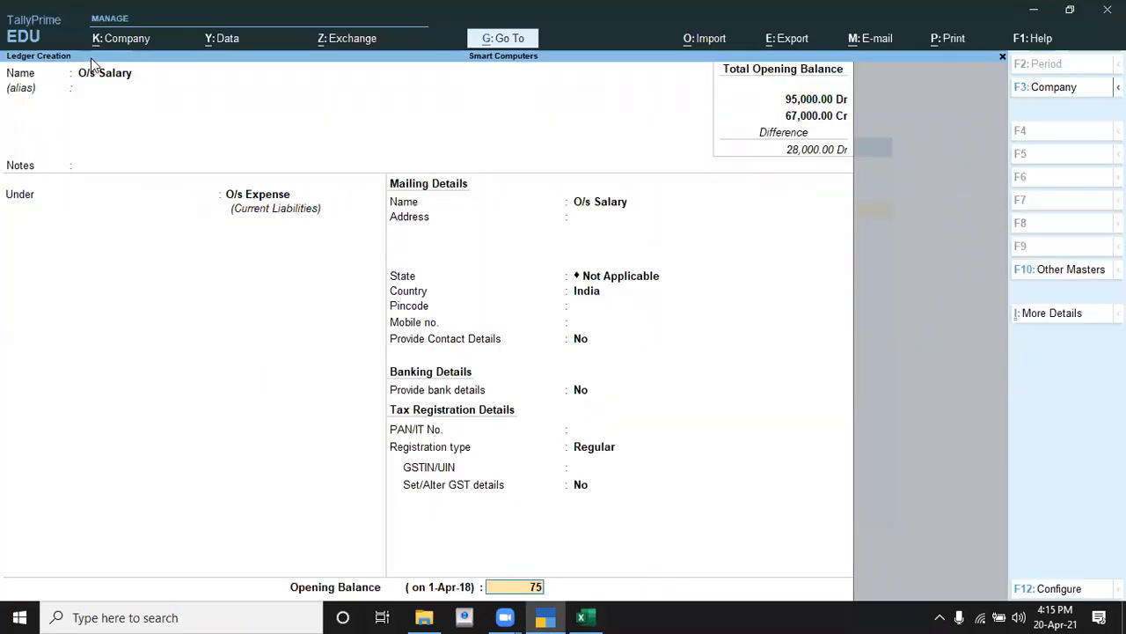
key(Return)
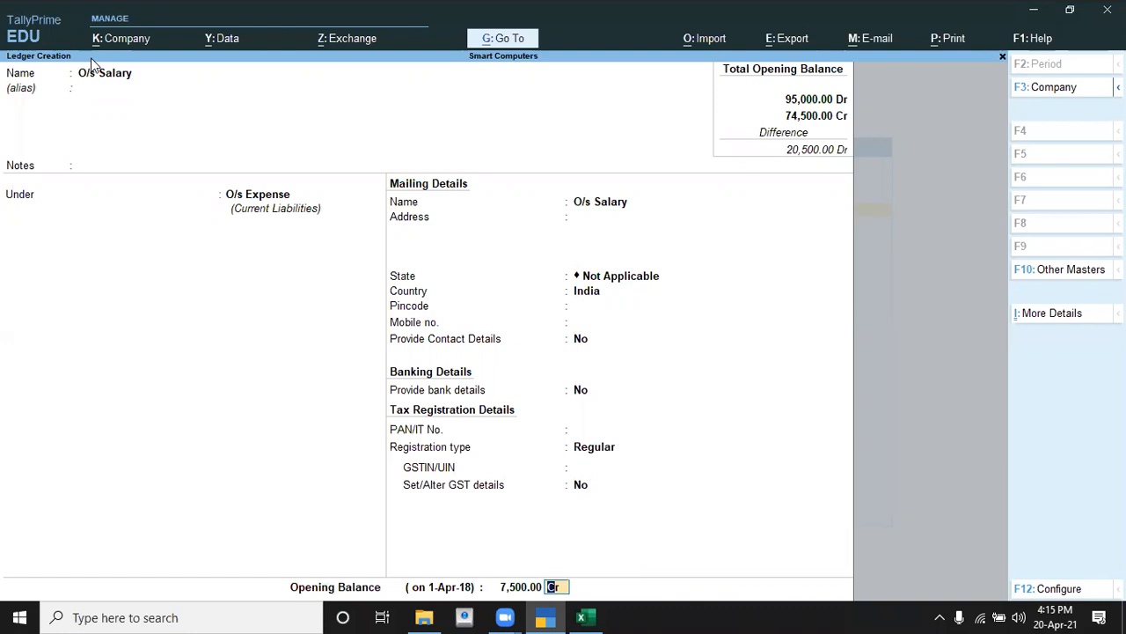
key(Return)
key(Return)
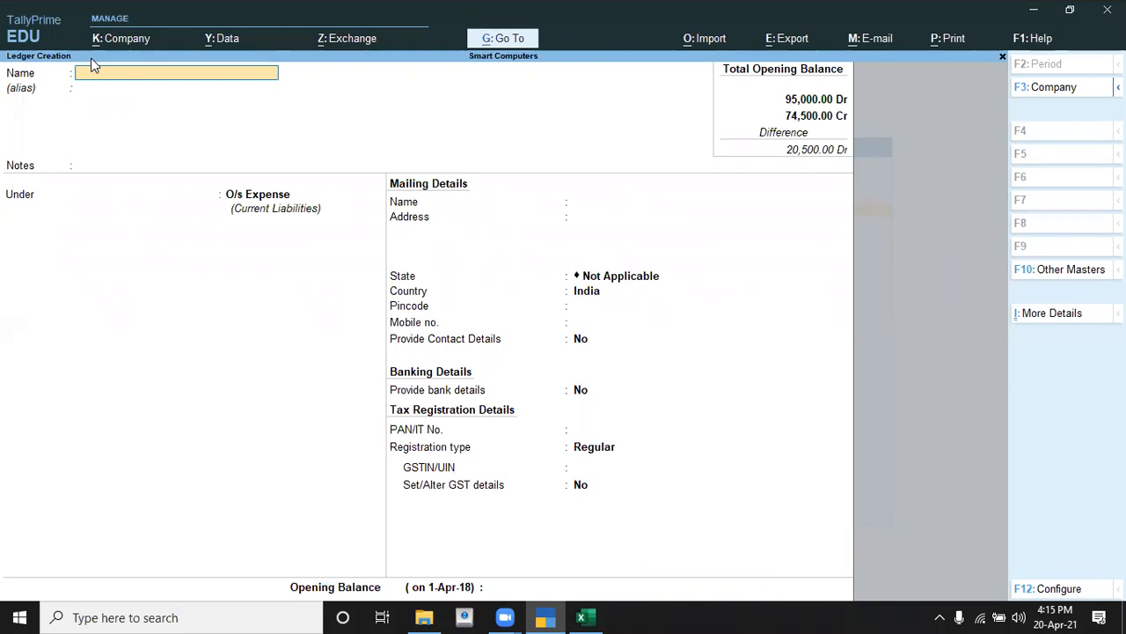
Step: Leave ledger creation and display the company's Balance Sheet in detailed view
key(Escape)
key(Return)
key(Escape)
key(Escape)
key(Escape)
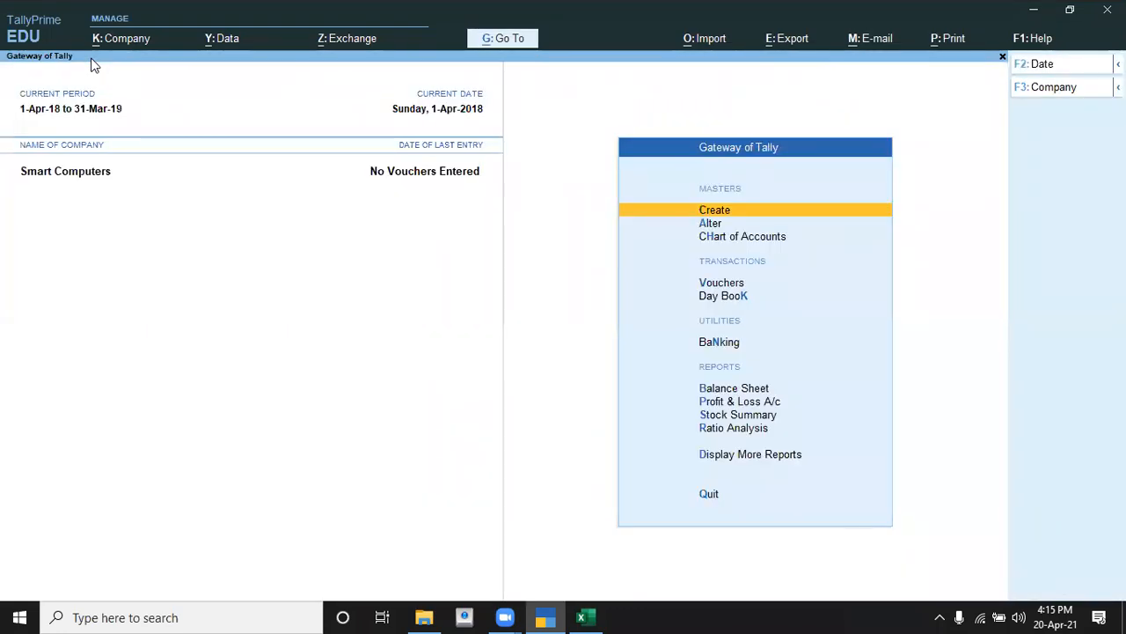
key(Down)
key(Down)
key(Down)
key(Down)
key(Down)
key(Down)
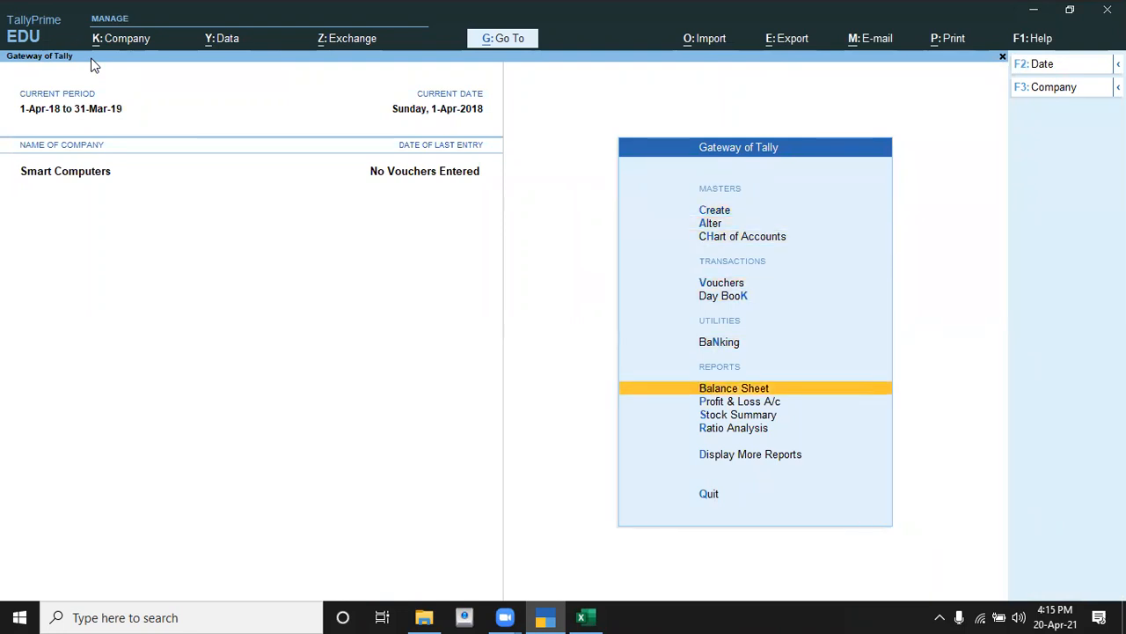
key(Return)
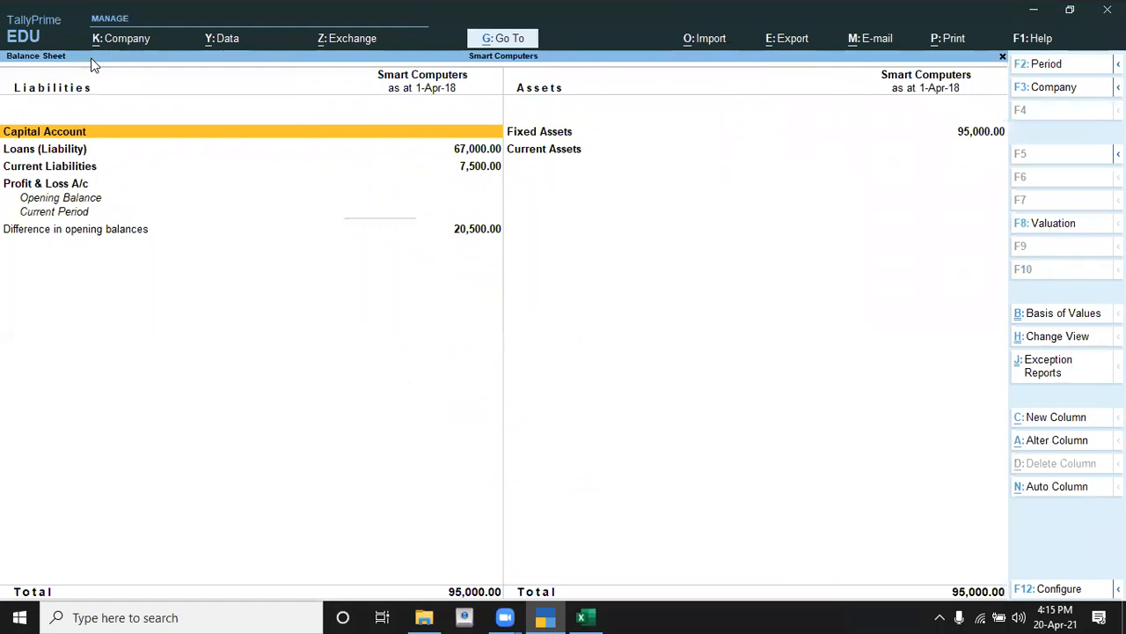
key(alt)
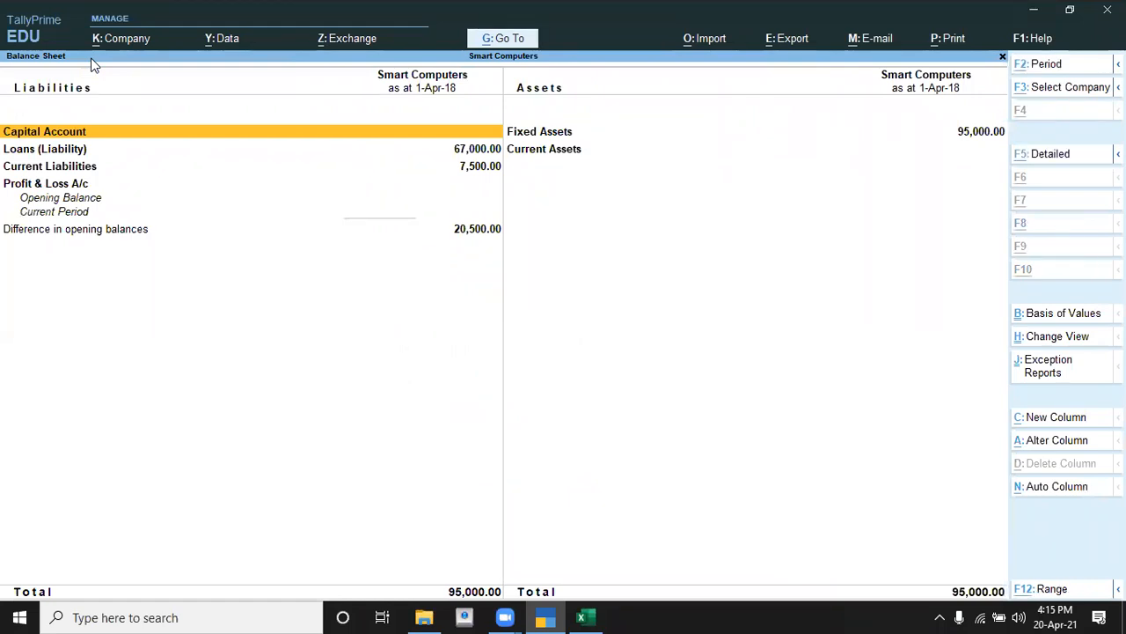
key(alt+F5)
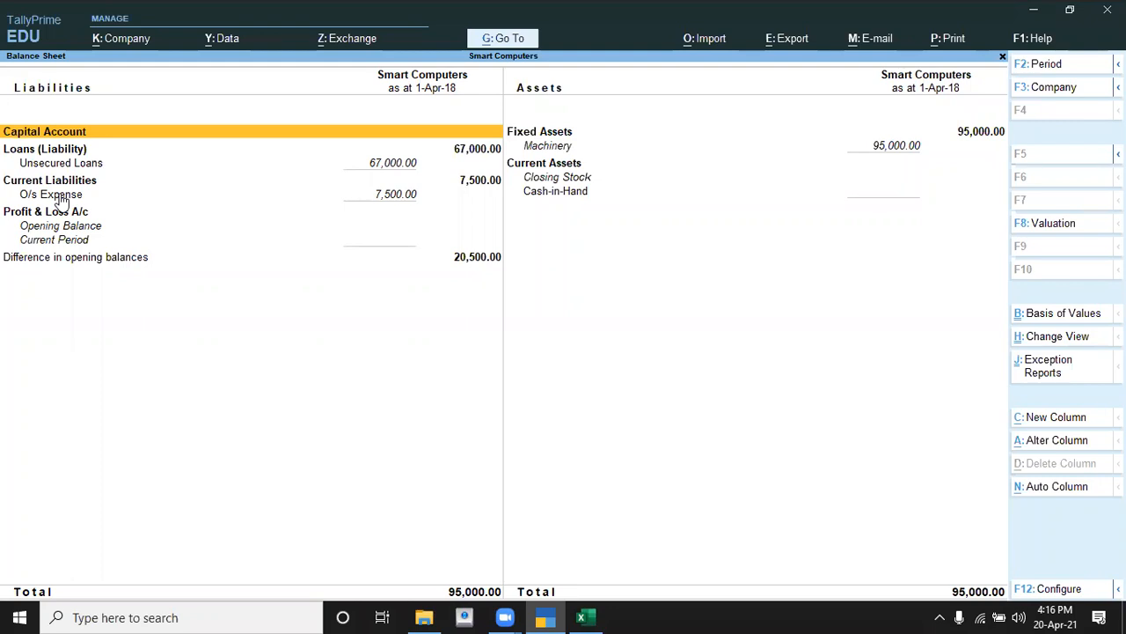
Step: Look into the O/s Expense group under Current Liabilities in the Balance Sheet, then return to the Gateway of Tally
key(Down)
key(Down)
key(Down)
key(Down)
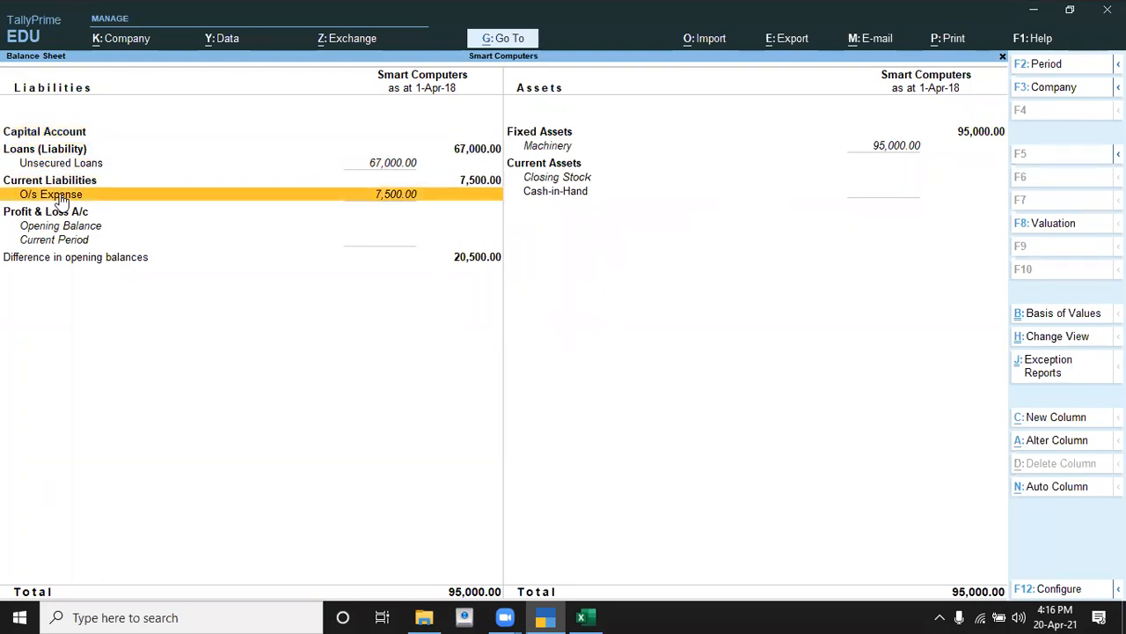
click(60, 196)
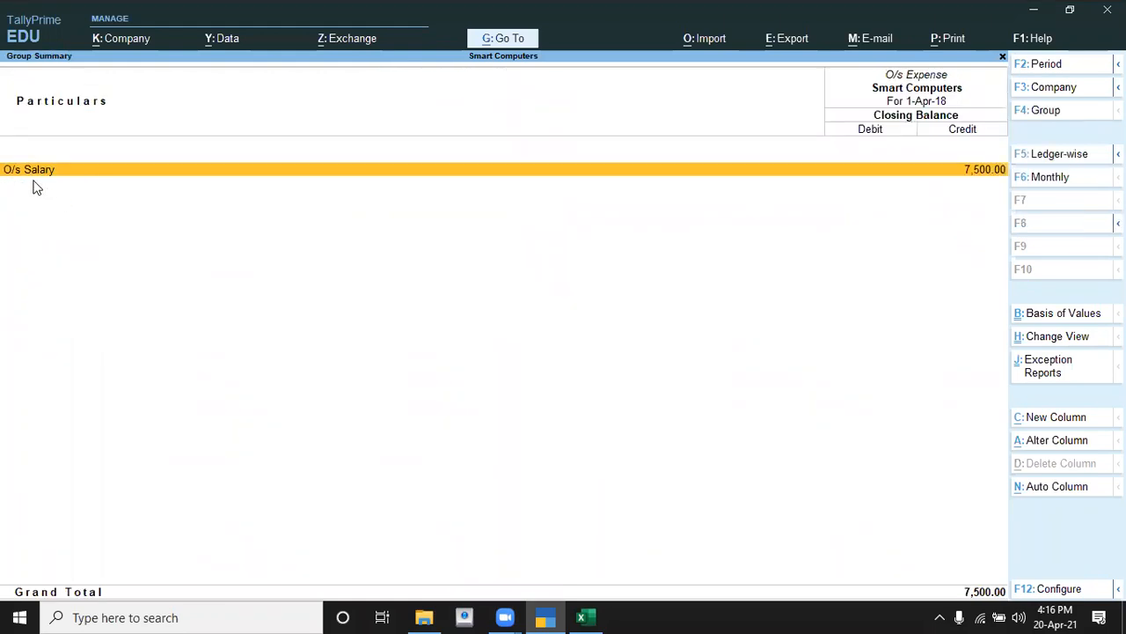
key(Escape)
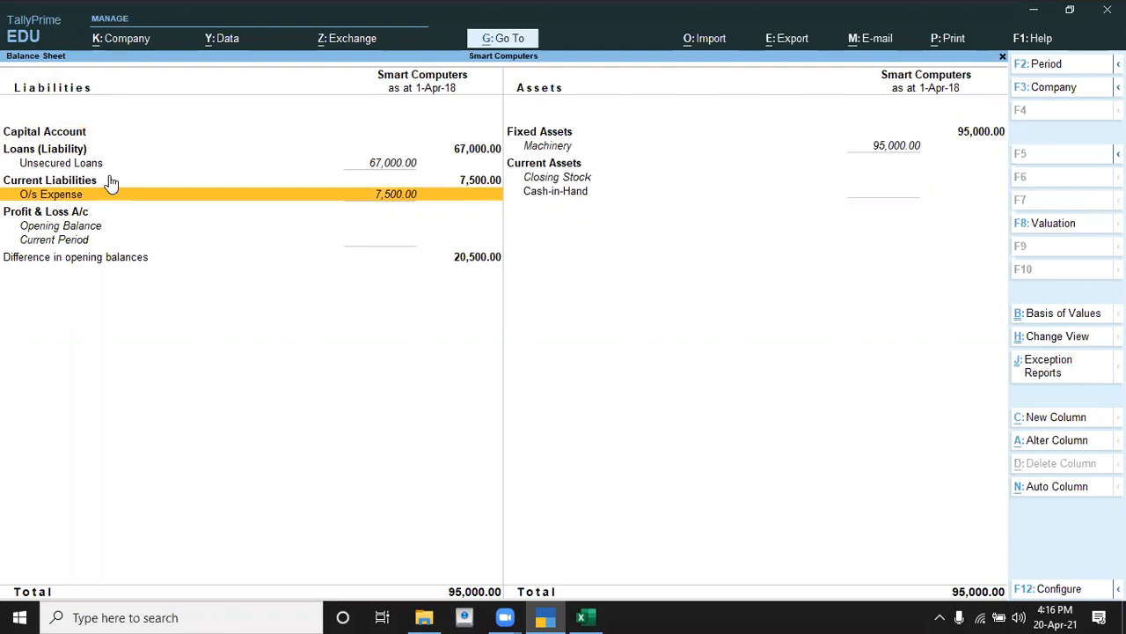
key(Escape)
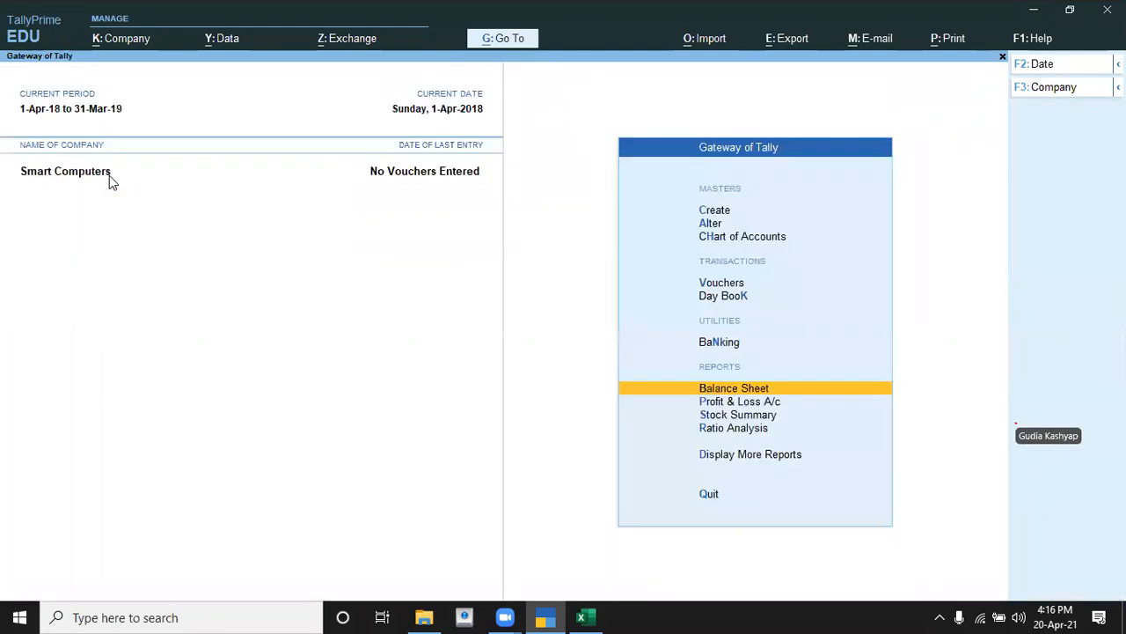
key(Escape)
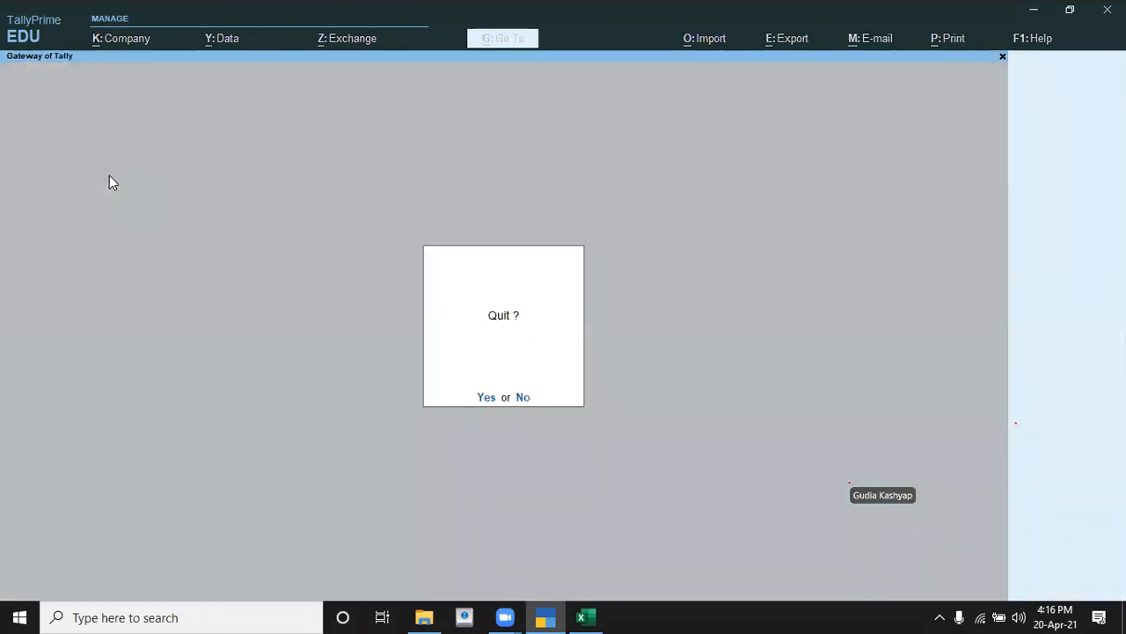
key(Escape)
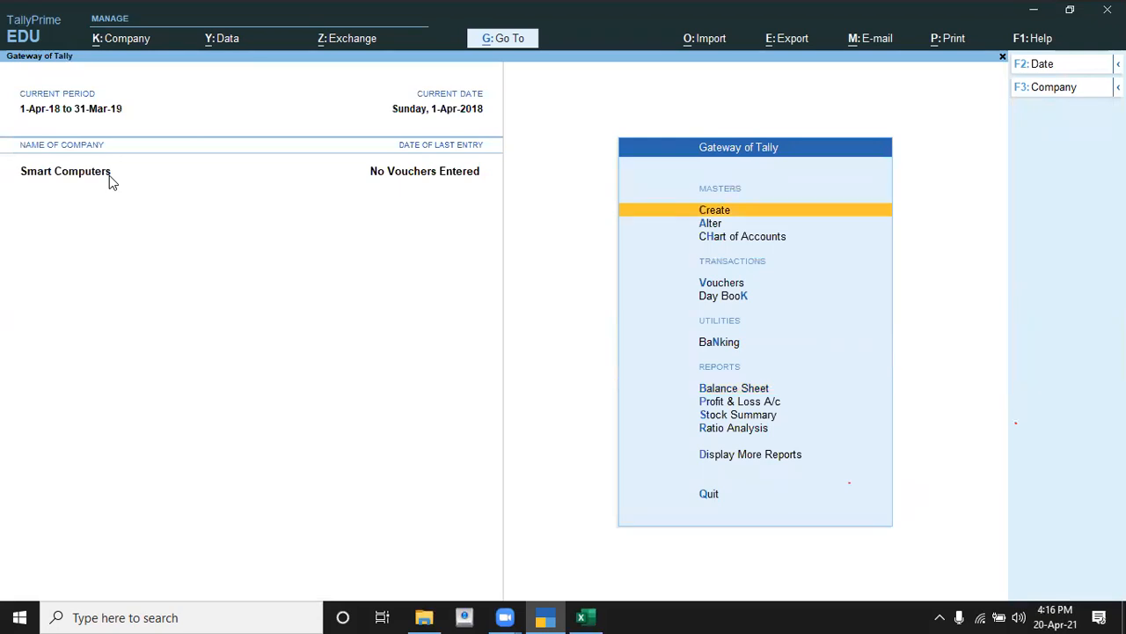
Step: Start a new ledger, select the row 6 entry in Excel, and name the TallyPrime ledger Prepaid Rent, without alias or notes
key(Return)
key(Down)
key(Return)
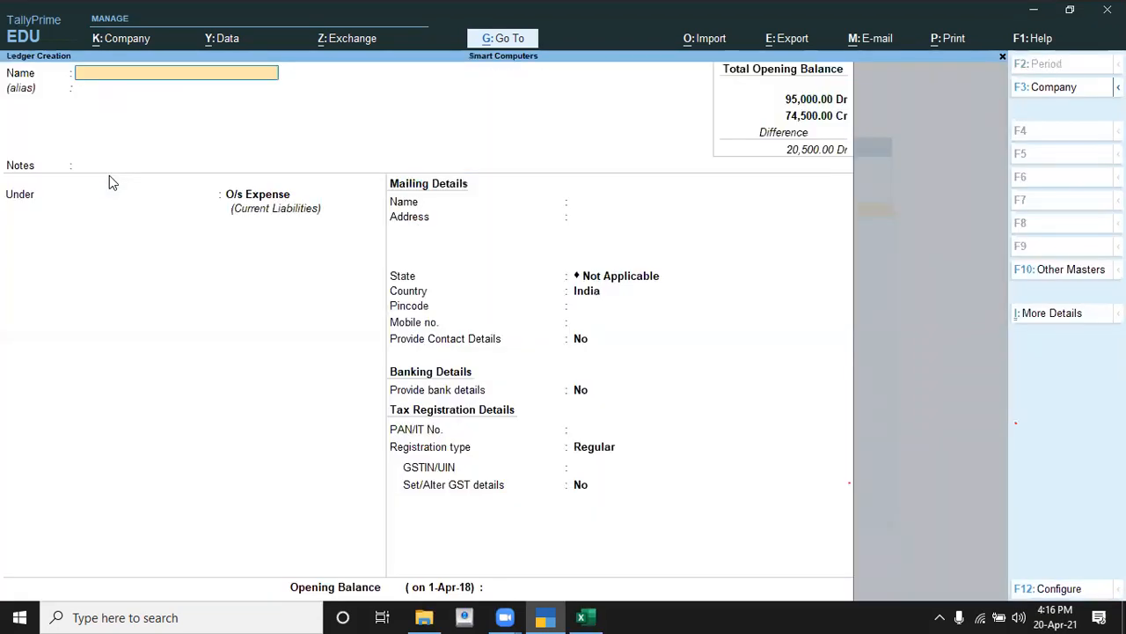
key(alt+Tab)
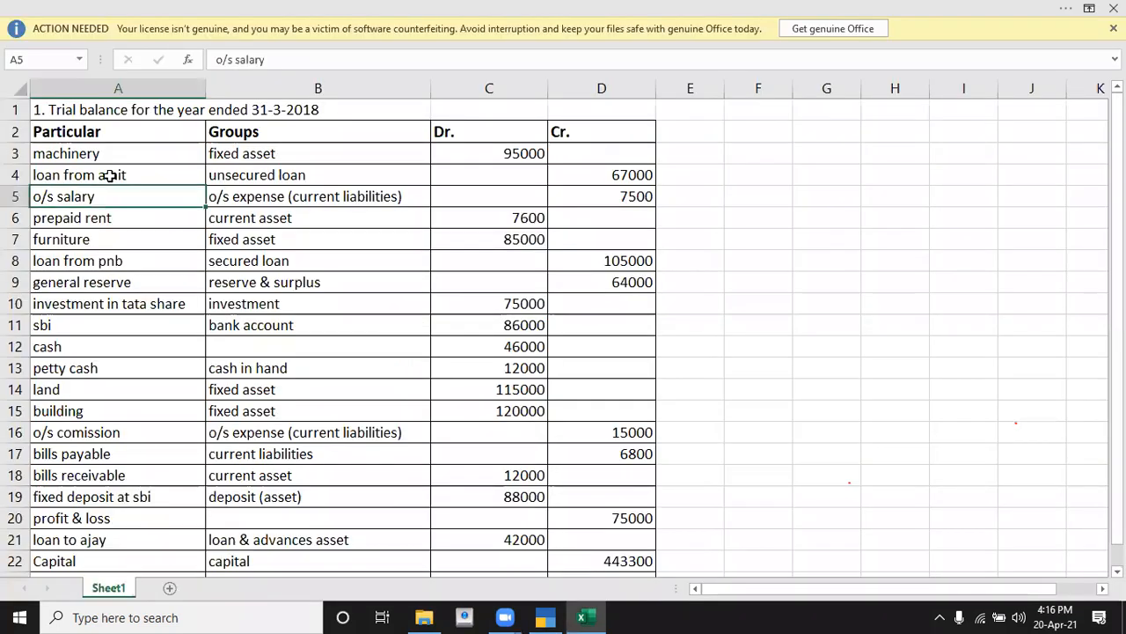
key(Down)
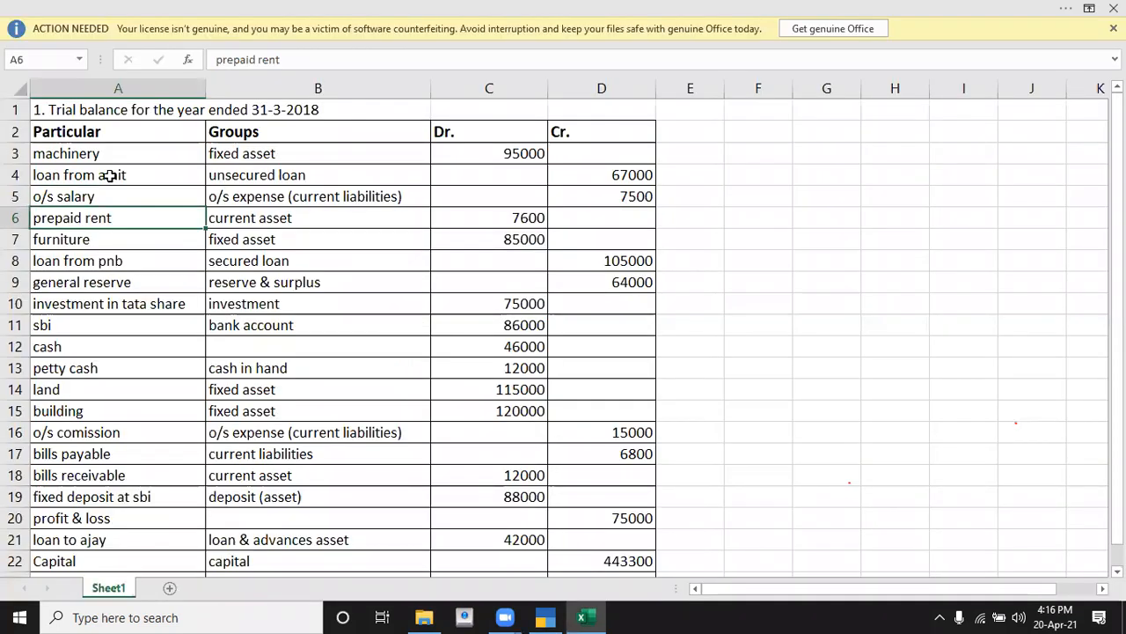
key(alt+Tab)
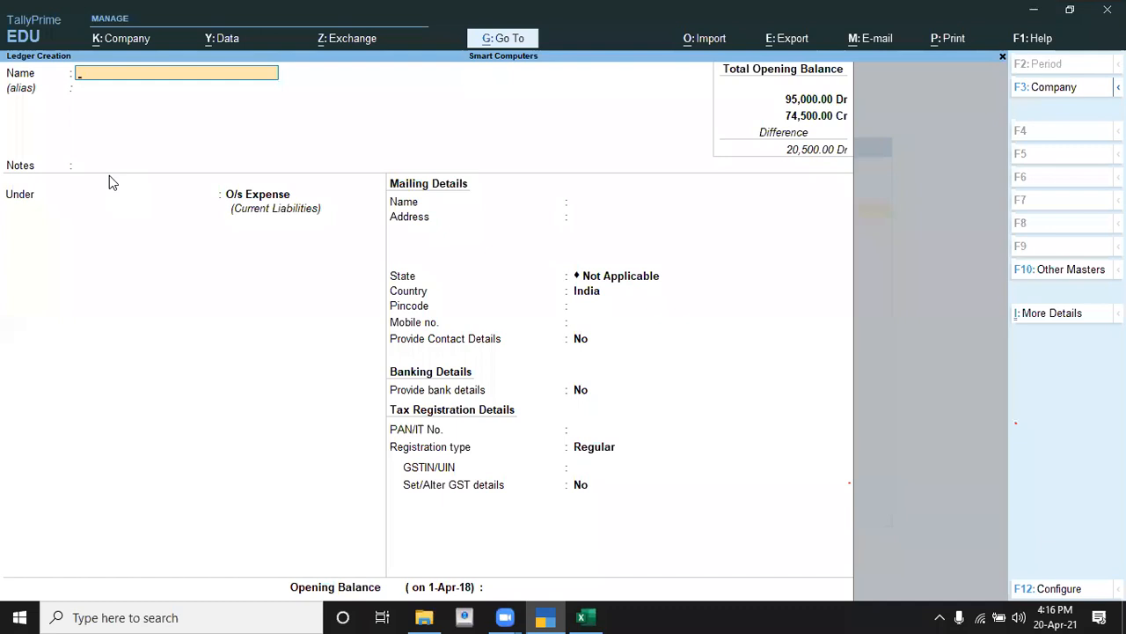
text(Prepaid Rent)
key(Return)
key(Return)
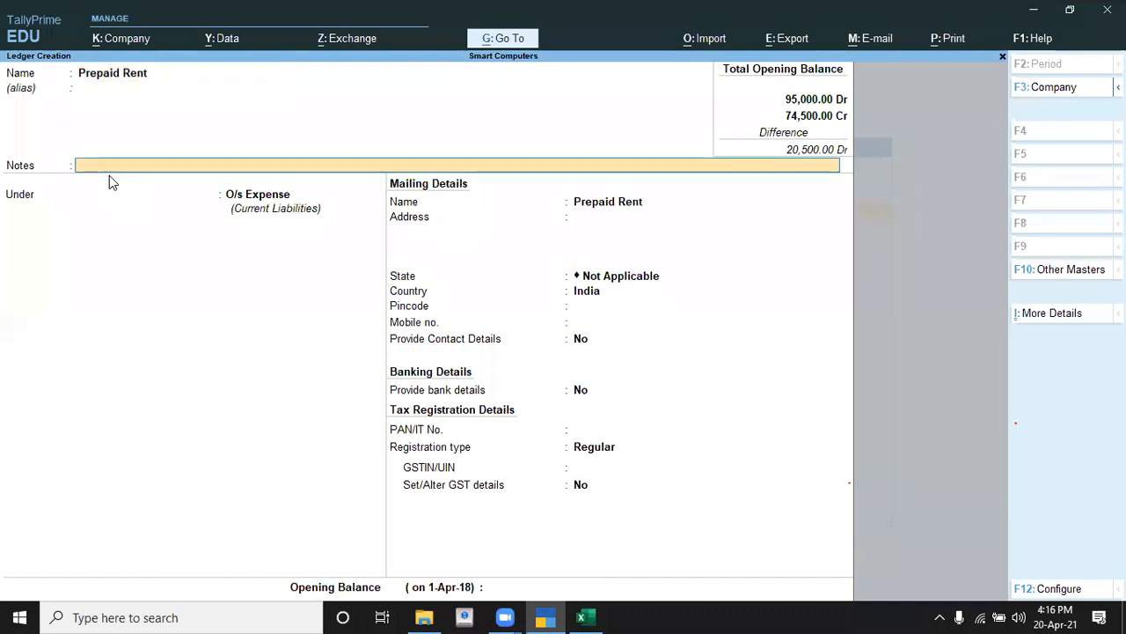
key(Return)
Step: Place the Prepaid Rent ledger under Current Assets and keep its default statutory, mailing, banking and tax registration details
text(C)
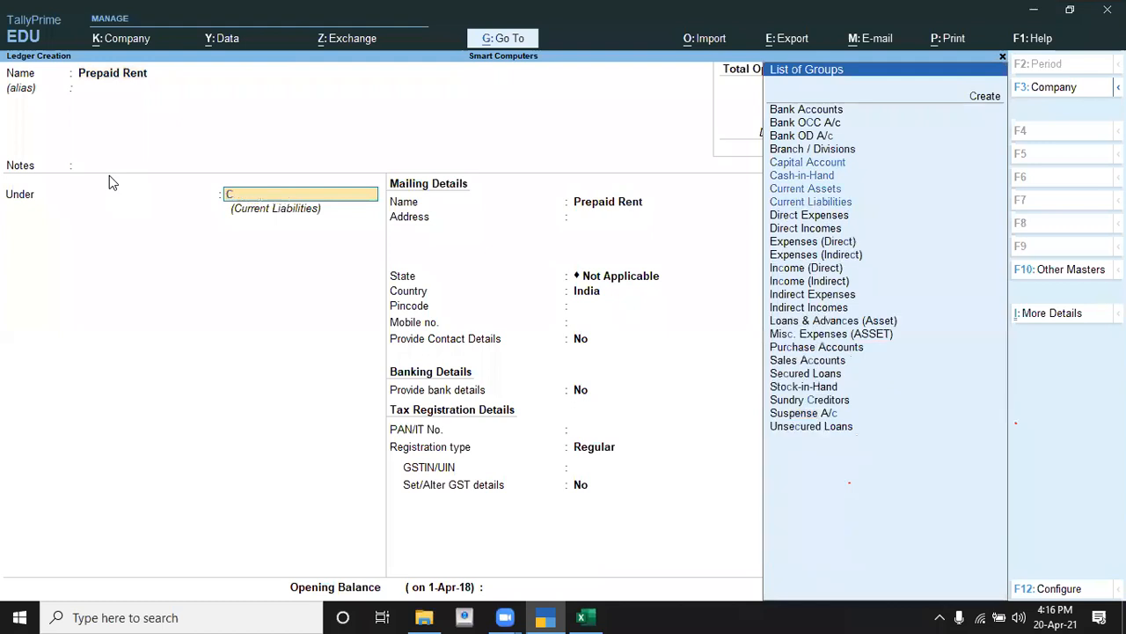
key(Down)
key(Down)
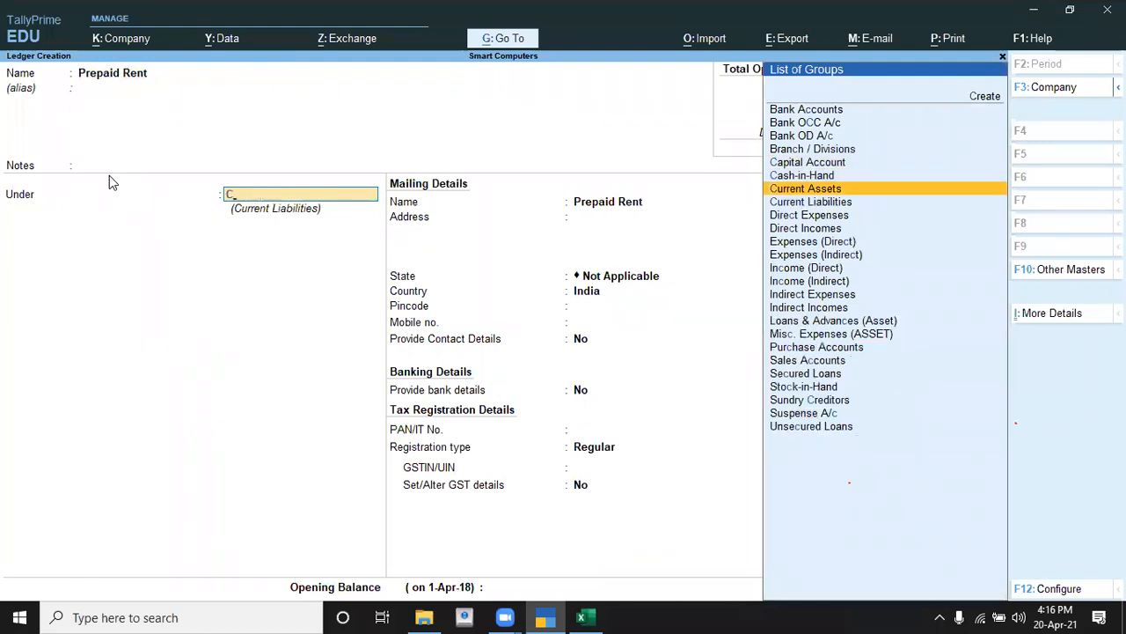
key(Return)
key(Return)
key(Return)
key(Return)
key(Return)
key(Return)
key(Return)
key(Return)
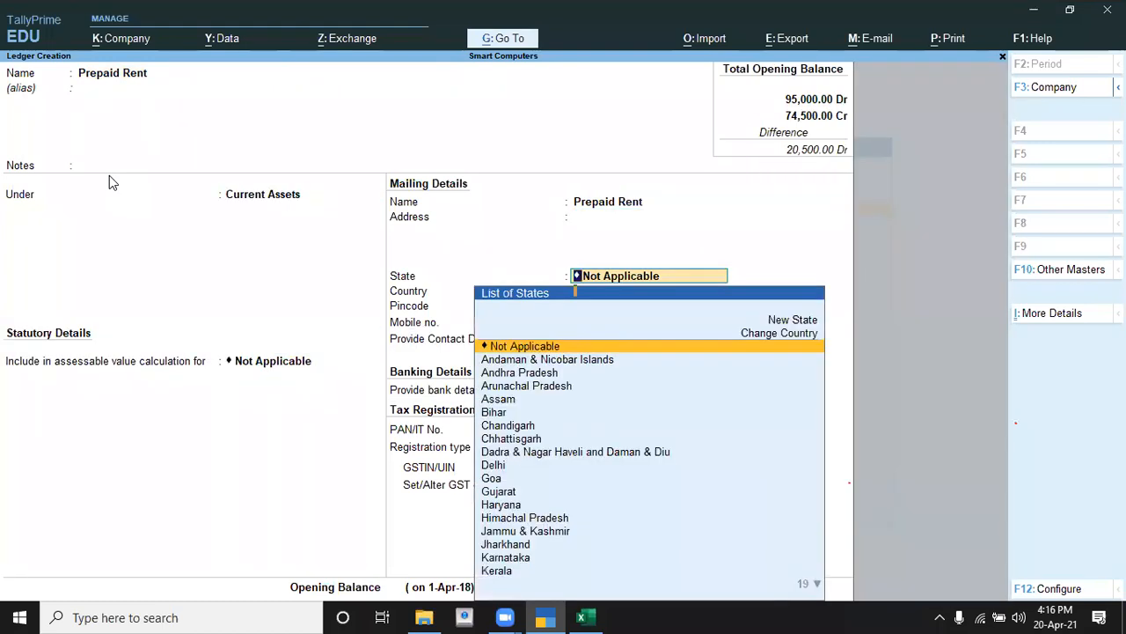
key(Return)
key(Return)
key(Return)
key(Return)
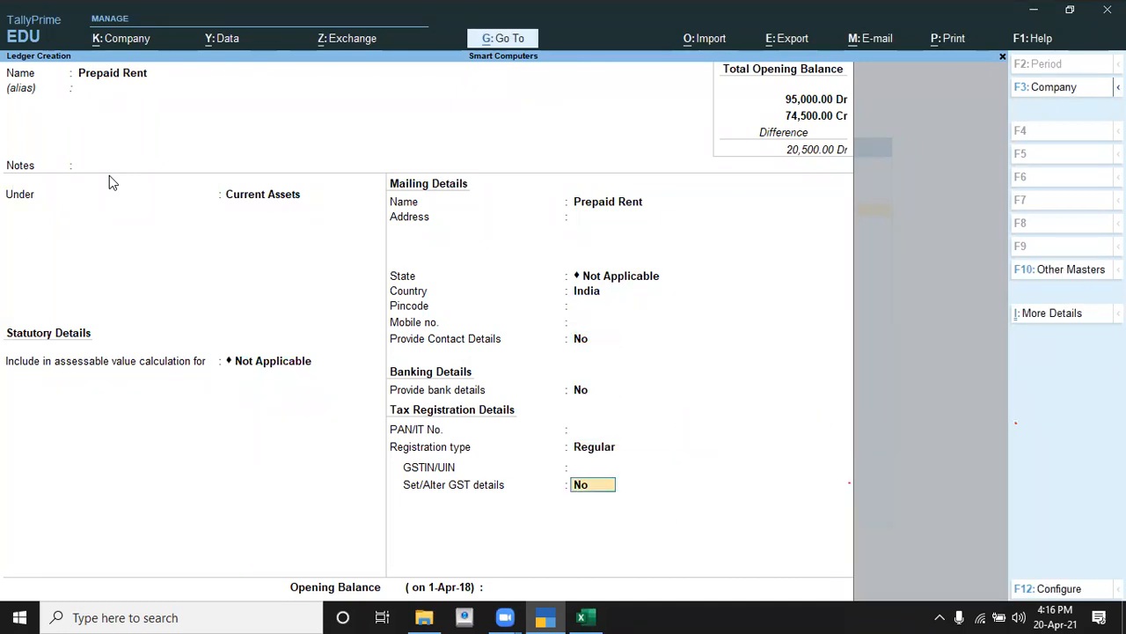
Step: Check the Prepaid Rent amount in Excel, set the ledger's opening balance to 7600 debit in TallyPrime, and save it
key(alt+Tab)
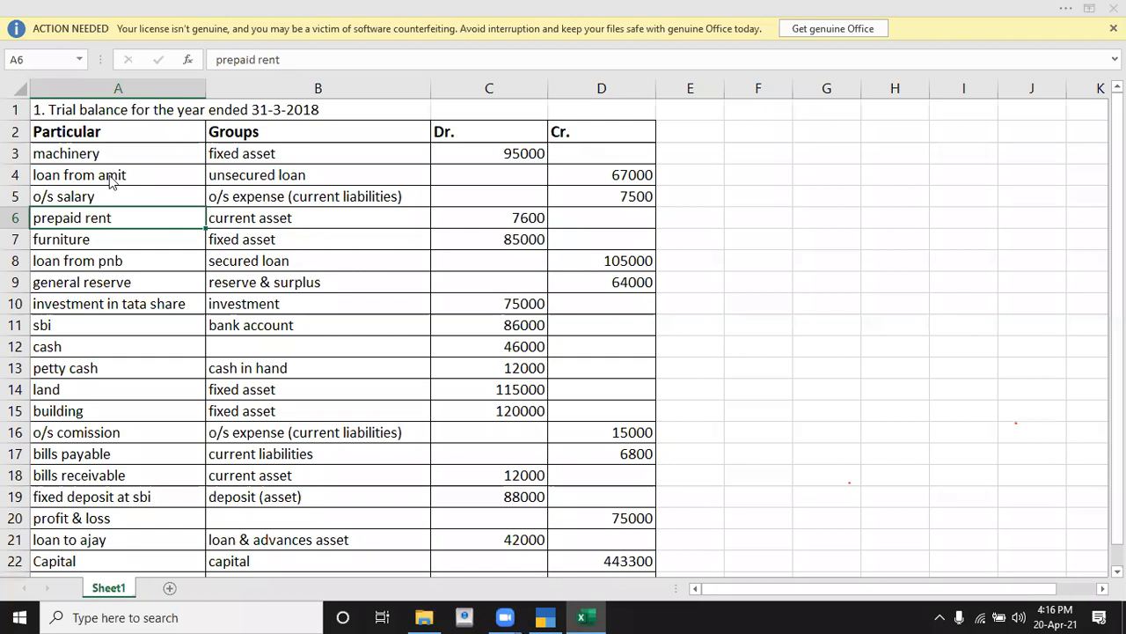
key(alt+Tab)
text(76)
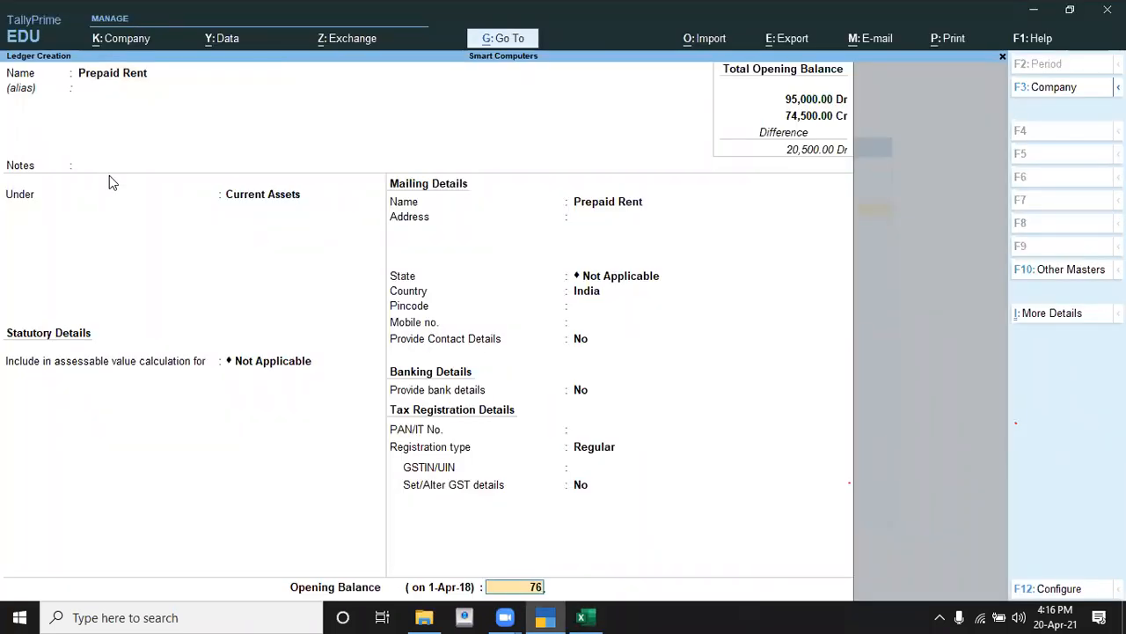
text(00)
key(Return)
key(alt+Tab)
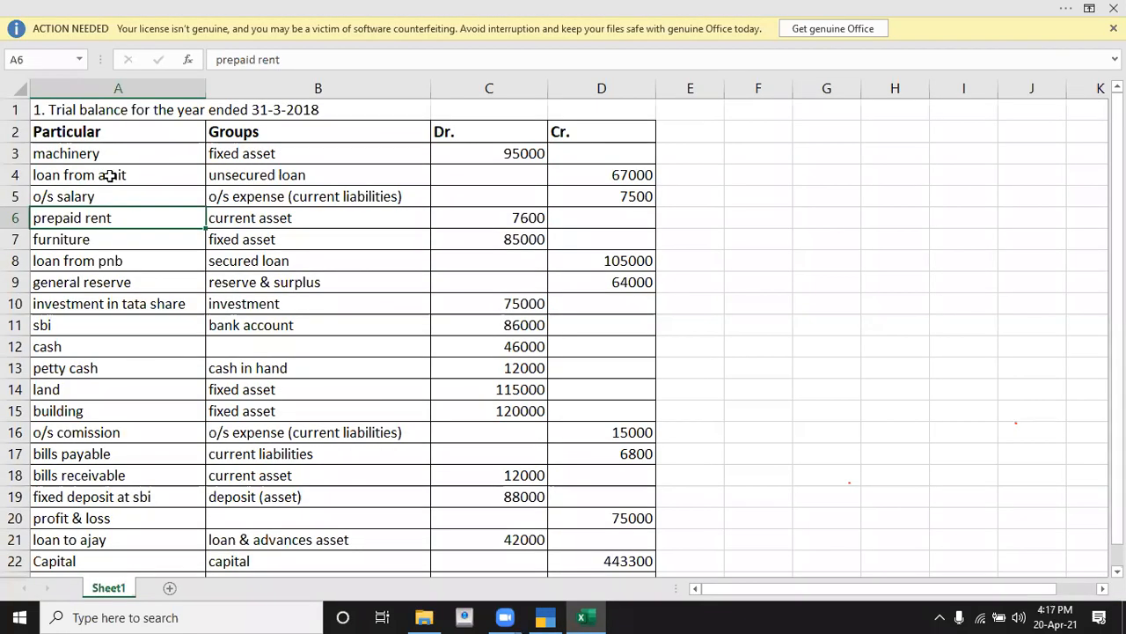
key(alt+Tab)
key(Return)
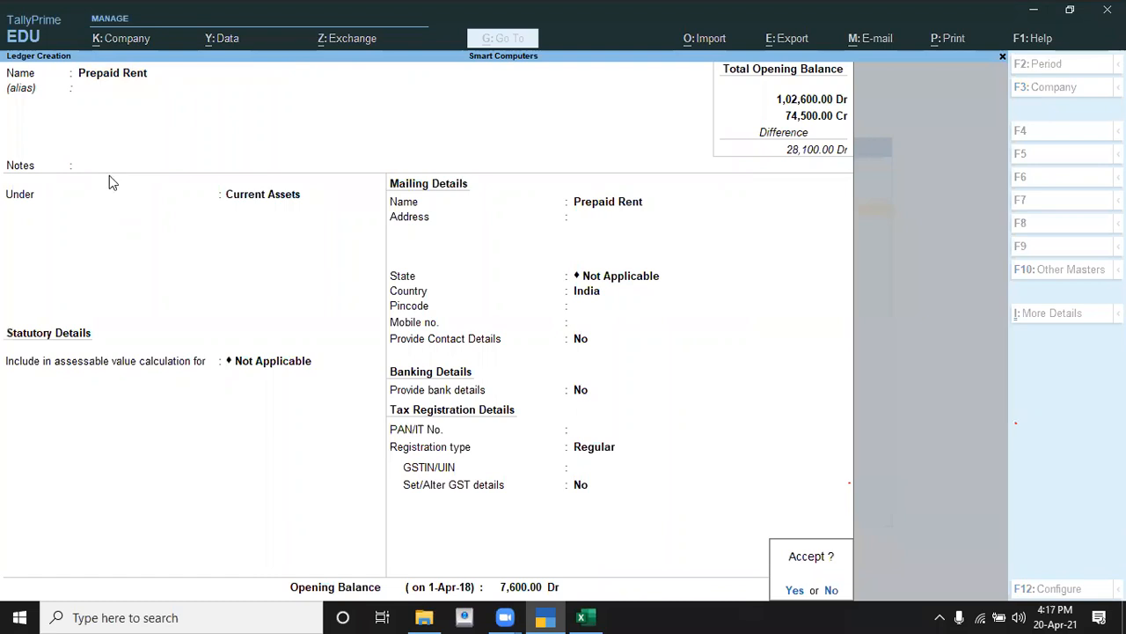
key(Return)
Step: Select the row 7 entry in the Excel trial balance and name the next TallyPrime ledger Furniture, without alias or notes
key(alt+Tab)
key(Down)
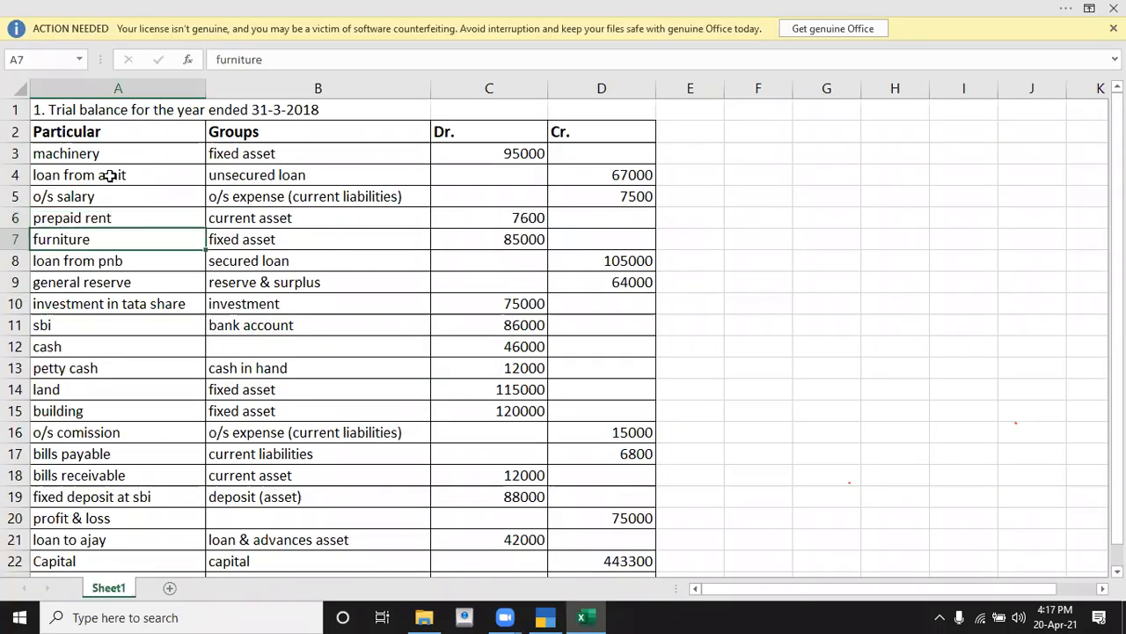
key(alt+Tab)
text(Furniture)
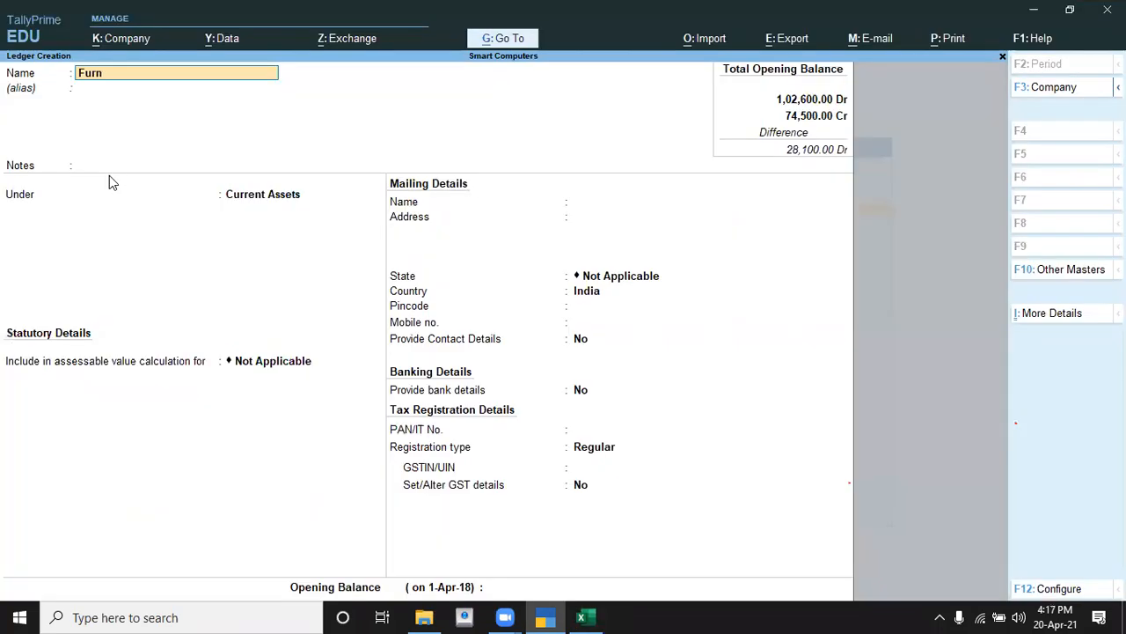
key(Return)
key(Return)
key(Return)
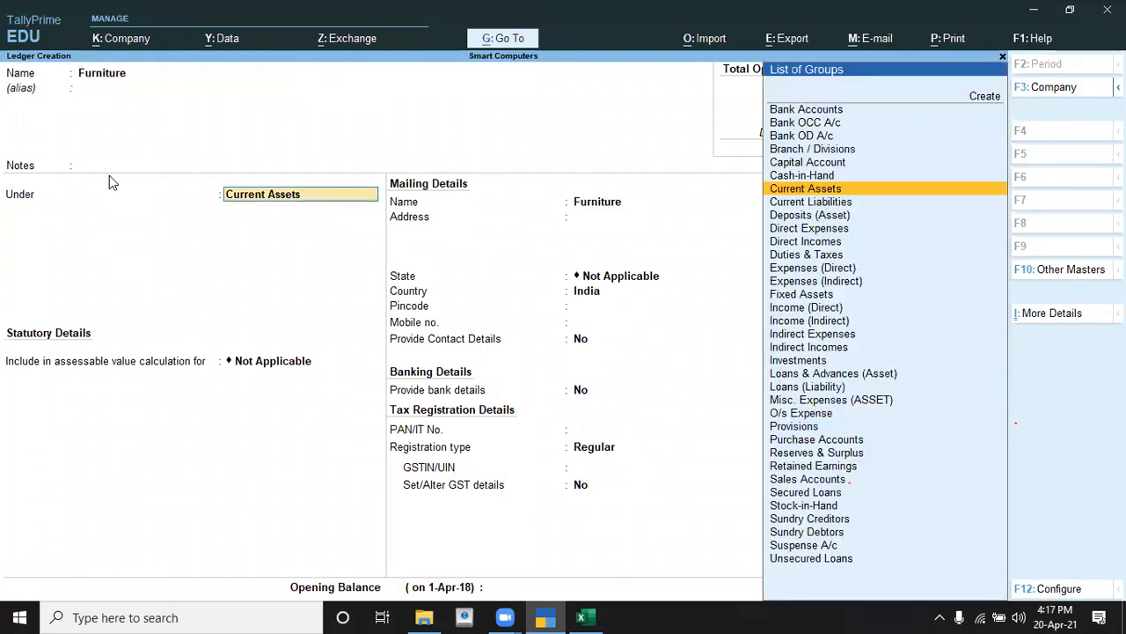
Step: Place the Furniture ledger under Fixed Assets and keep its default statutory, mailing, banking and tax registration details
text(F)
key(Return)
key(Return)
key(Return)
key(Return)
key(Return)
key(Return)
key(Return)
key(Return)
key(Return)
key(Return)
key(Return)
key(Return)
key(Return)
key(Return)
key(Escape)
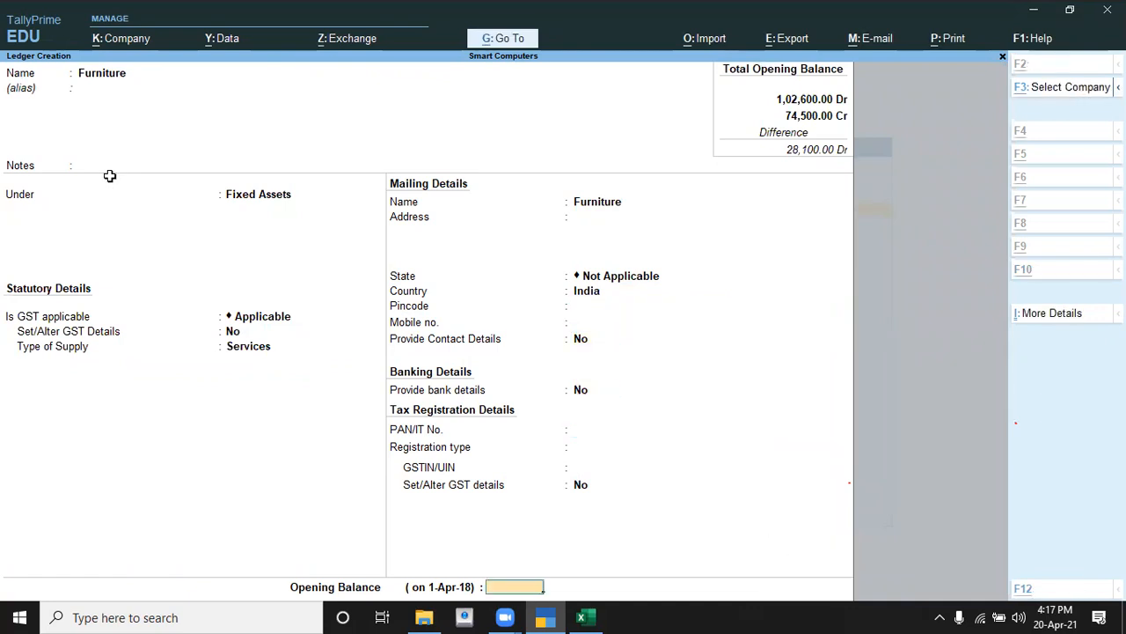
Step: Check the Furniture amount in Excel, set the ledger's opening balance to 85000 debit in TallyPrime, and save it
key(alt+Tab)
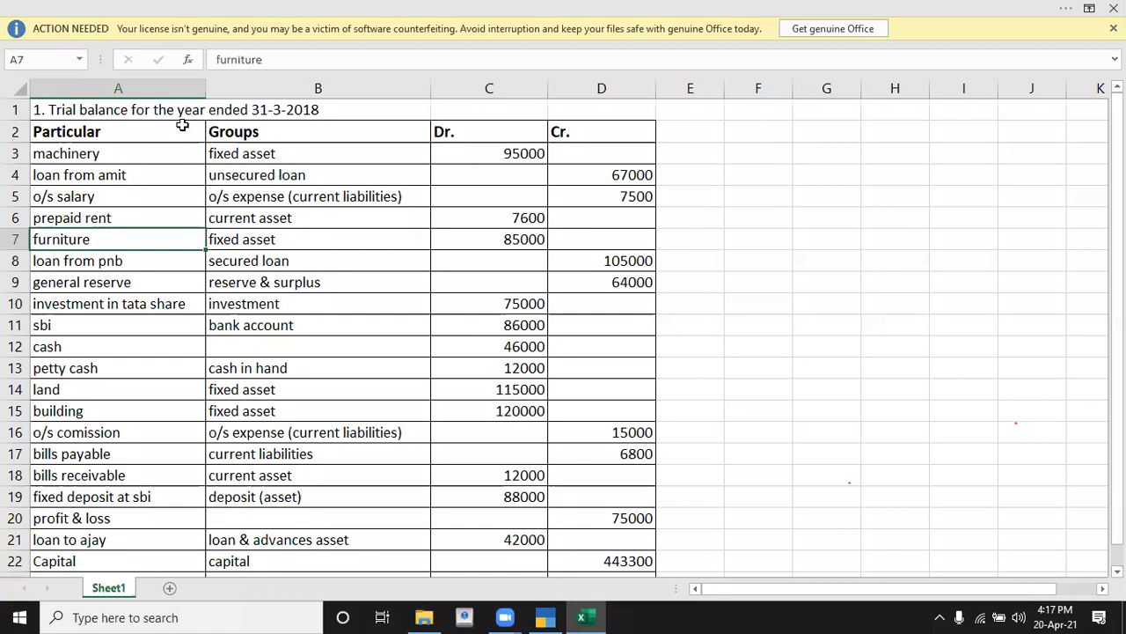
key(alt+Tab)
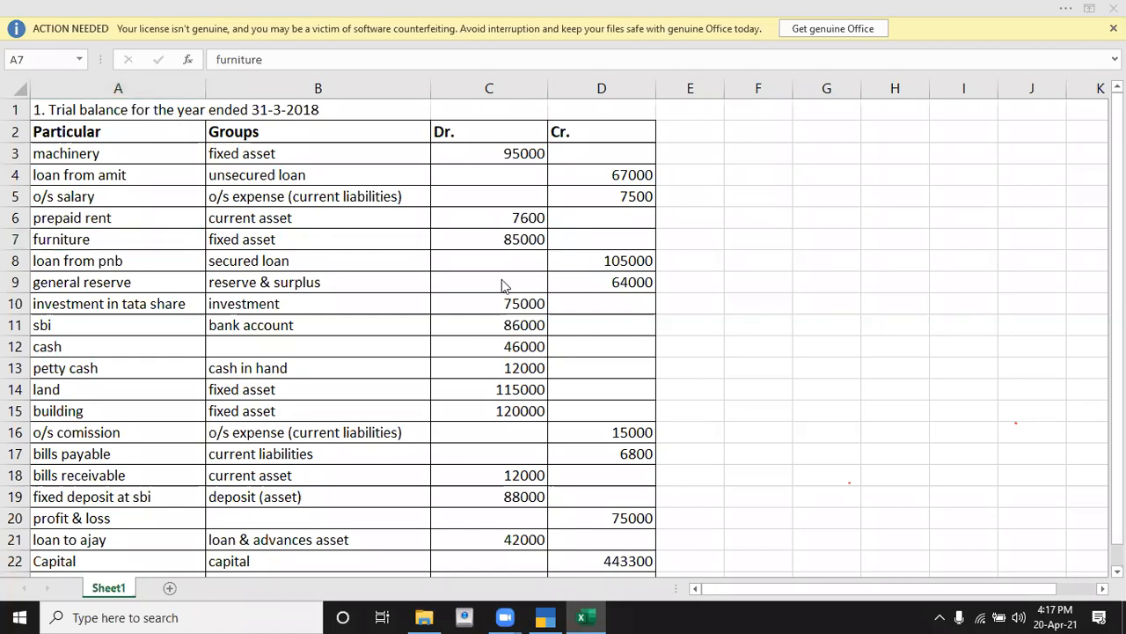
text(85000)
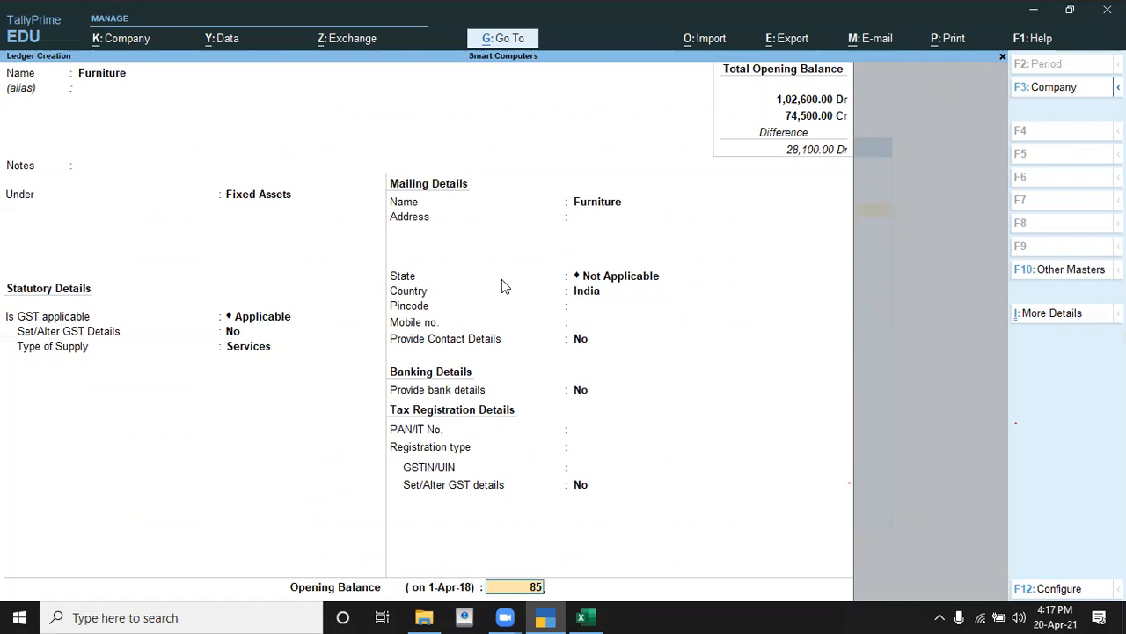
key(Return)
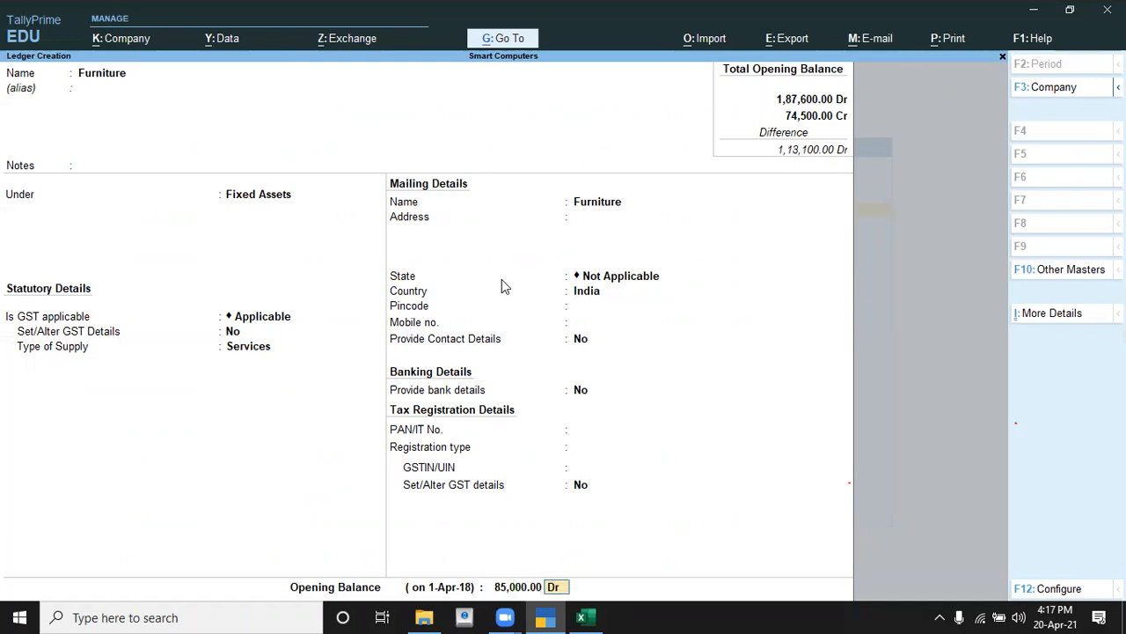
key(Return)
key(Return)
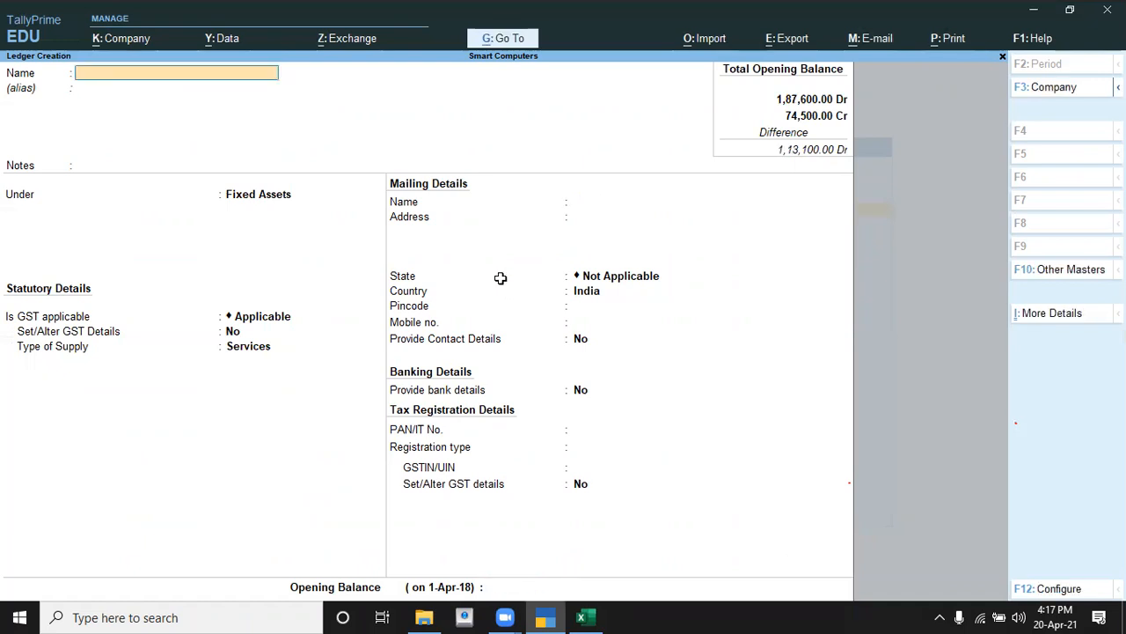
Step: Select the row 8 entry in the Excel trial balance and name the next TallyPrime ledger Loan From Pnb, without alias or notes
key(alt+Tab)
key(Down)
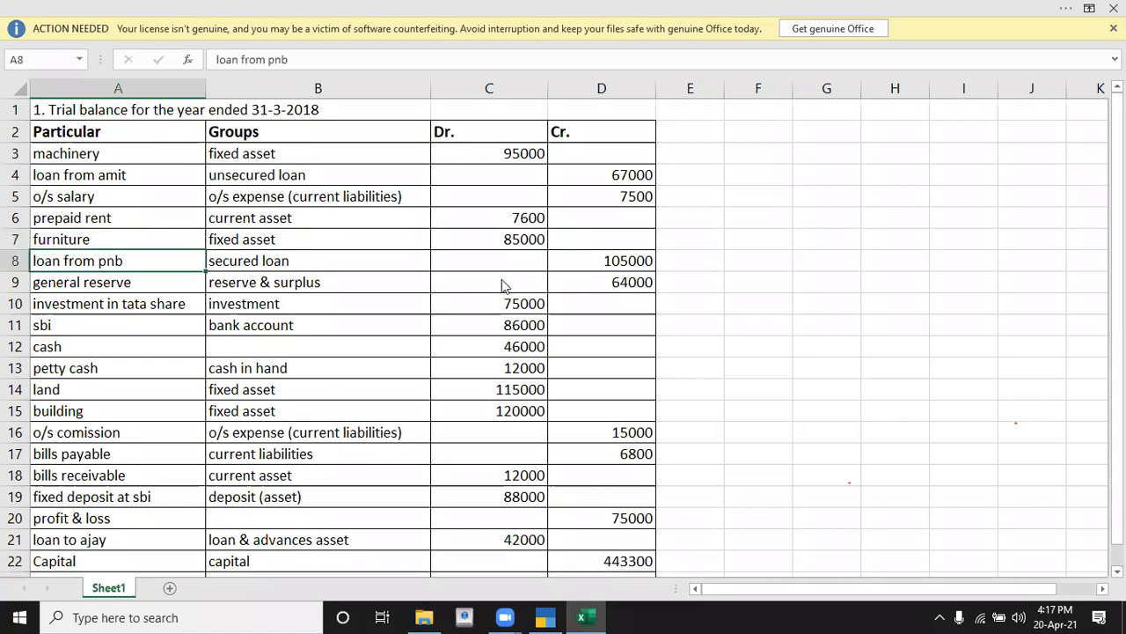
key(alt+Tab)
text(Loan From P)
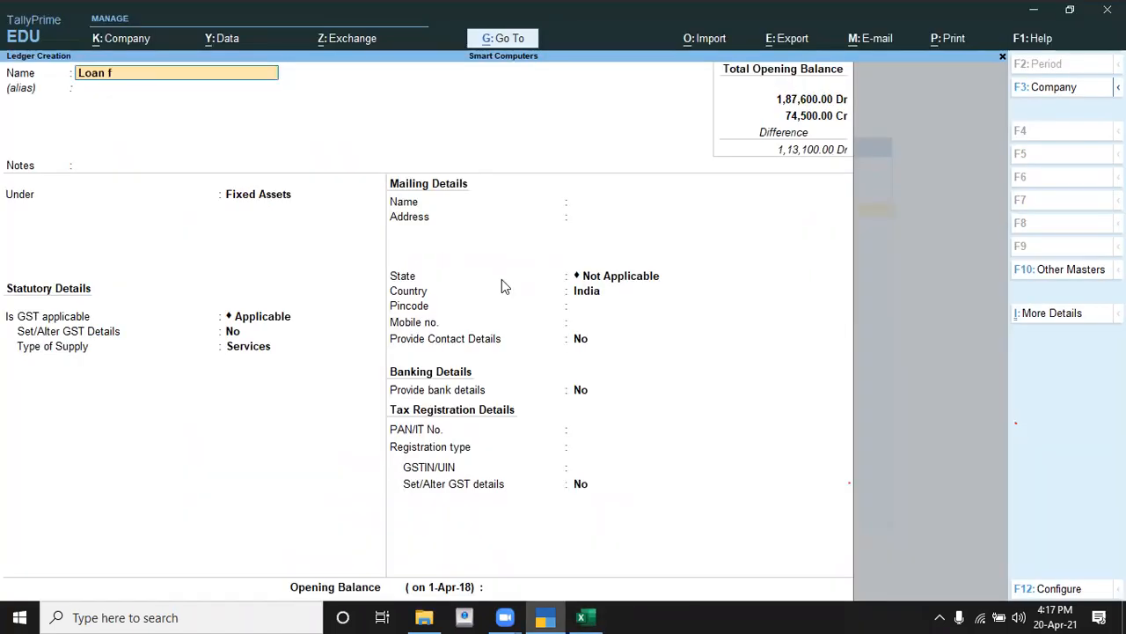
text(nb)
key(Return)
key(Return)
key(Return)
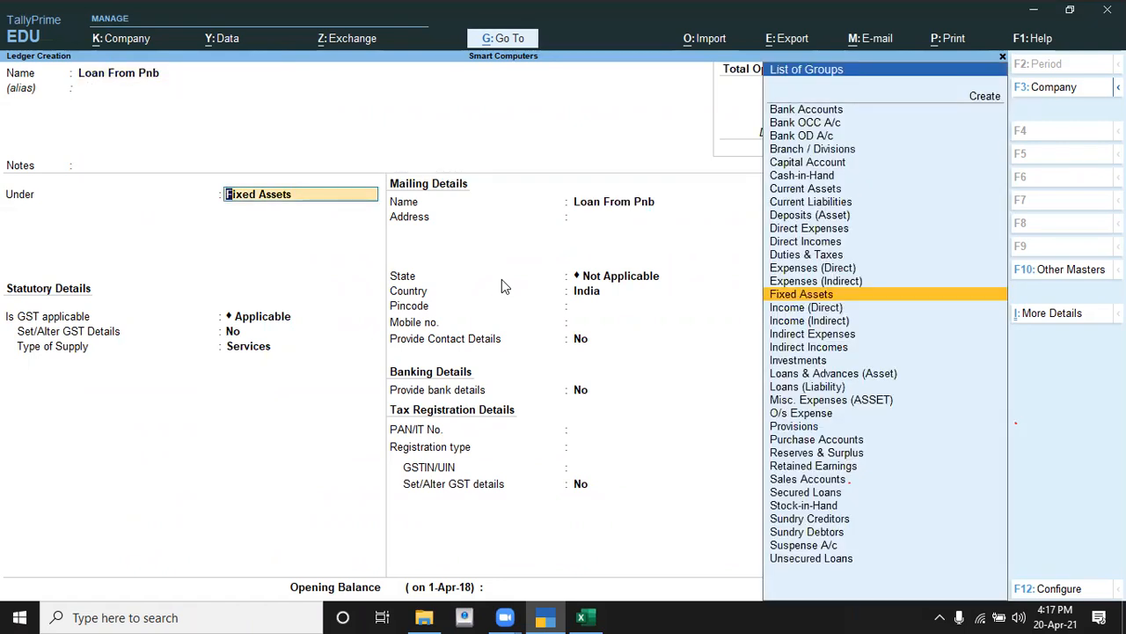
Step: Place the Loan From Pnb ledger under Secured Loans and keep its default statutory, mailing, banking and tax registration details
text(S)
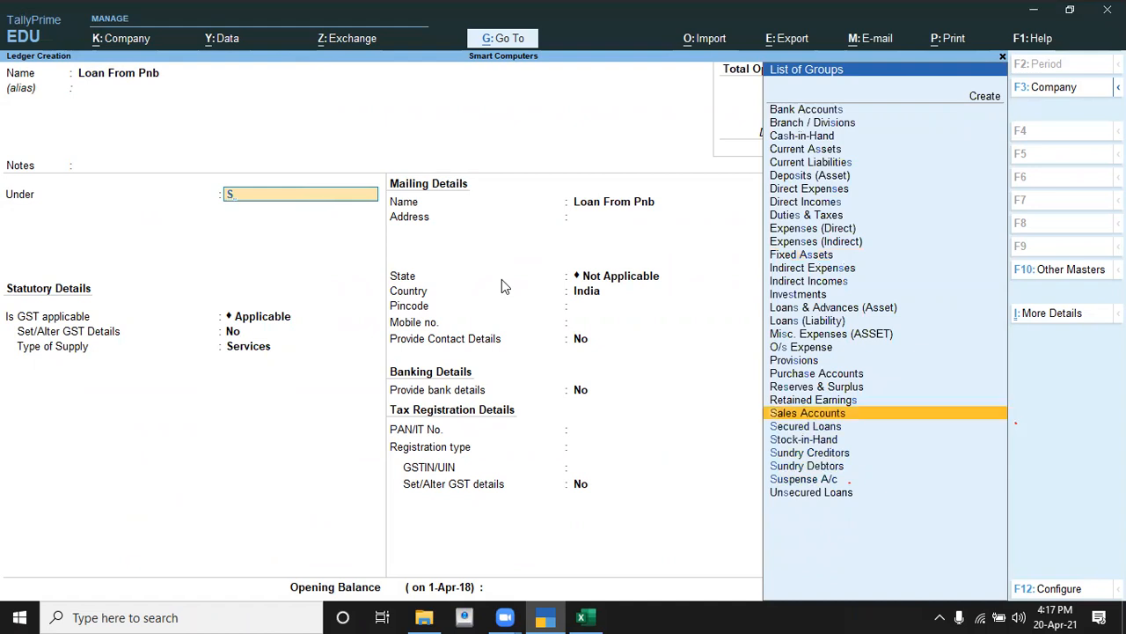
key(Down)
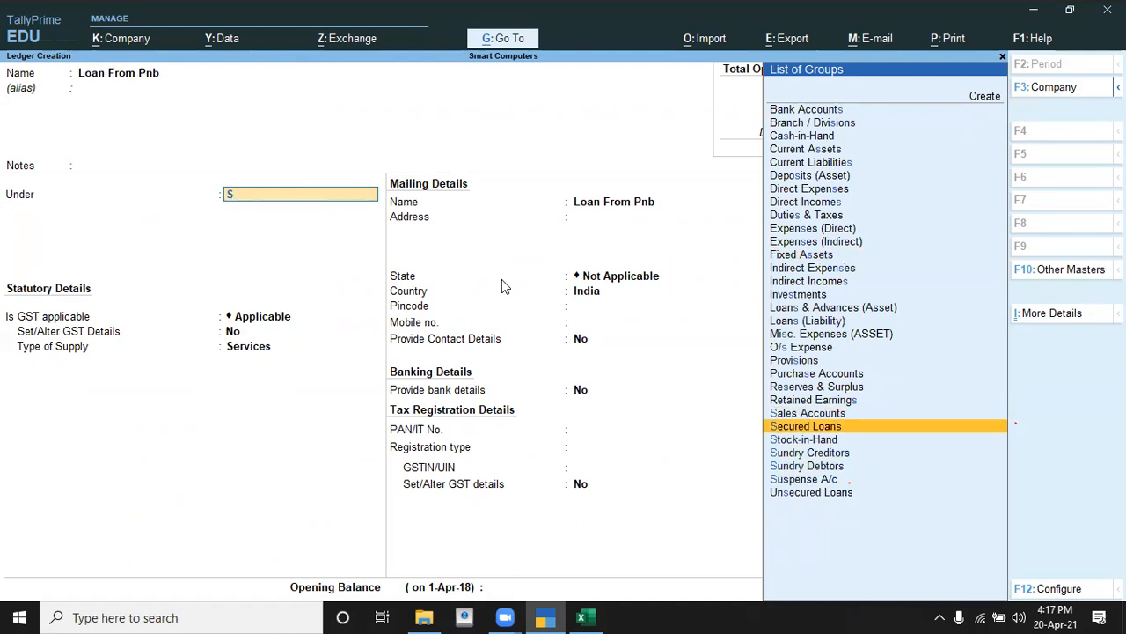
key(Return)
key(Return)
key(Return)
key(Return)
key(Return)
key(Return)
key(Return)
key(Return)
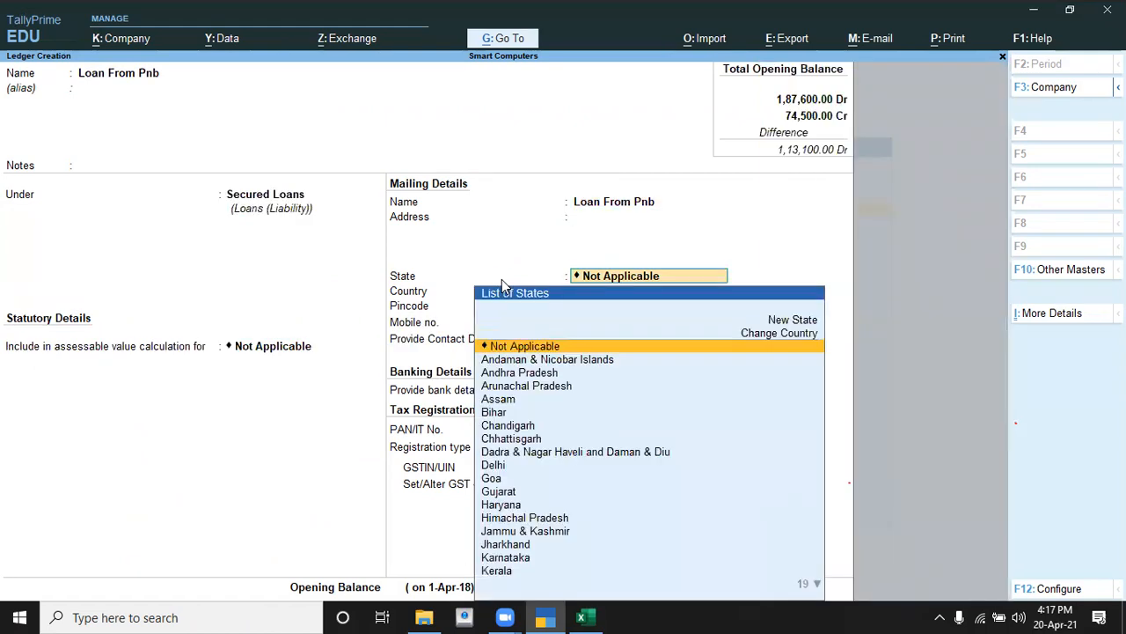
key(Return)
key(Return)
key(Return)
key(Return)
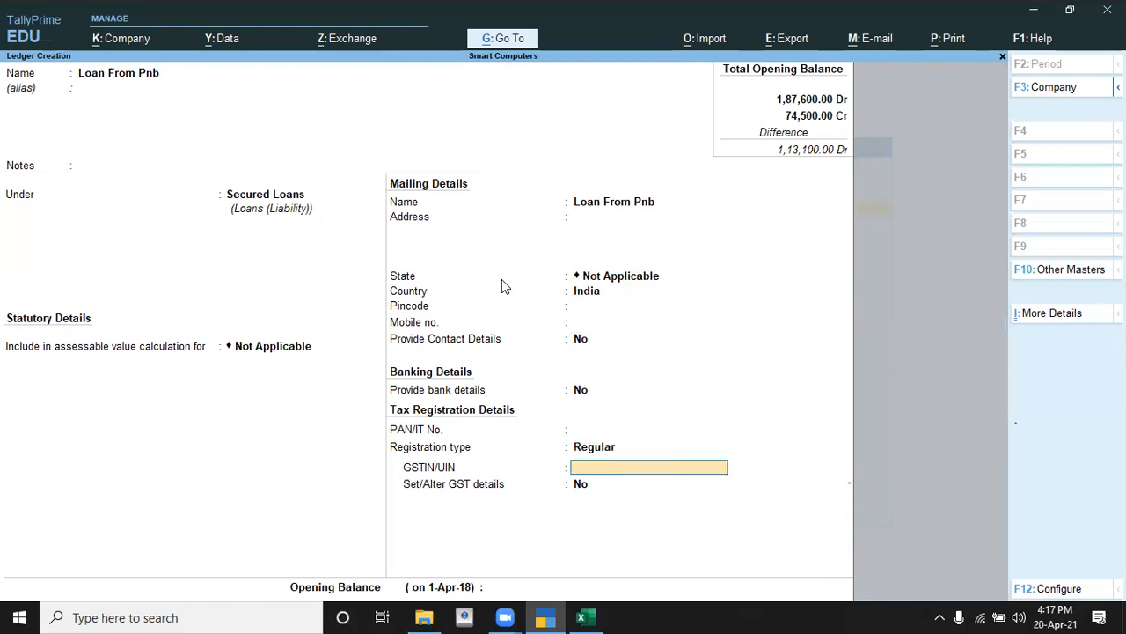
key(Return)
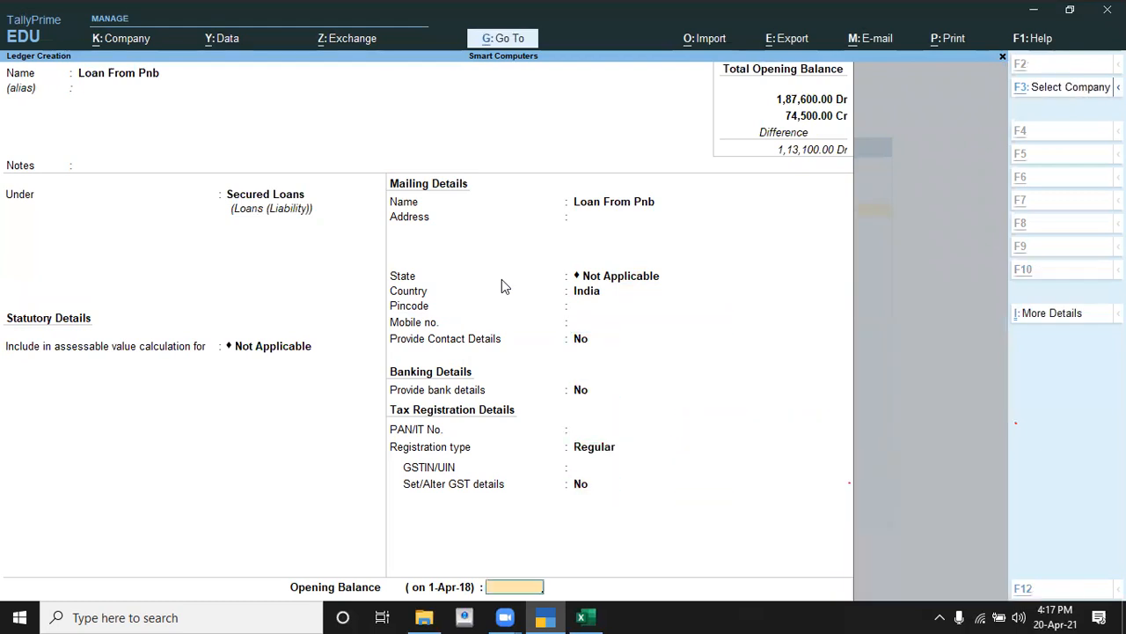
Step: Check the Loan From Pnb amount in Excel, set the ledger's opening balance to 105000 credit in TallyPrime, and save it
key(alt+Tab)
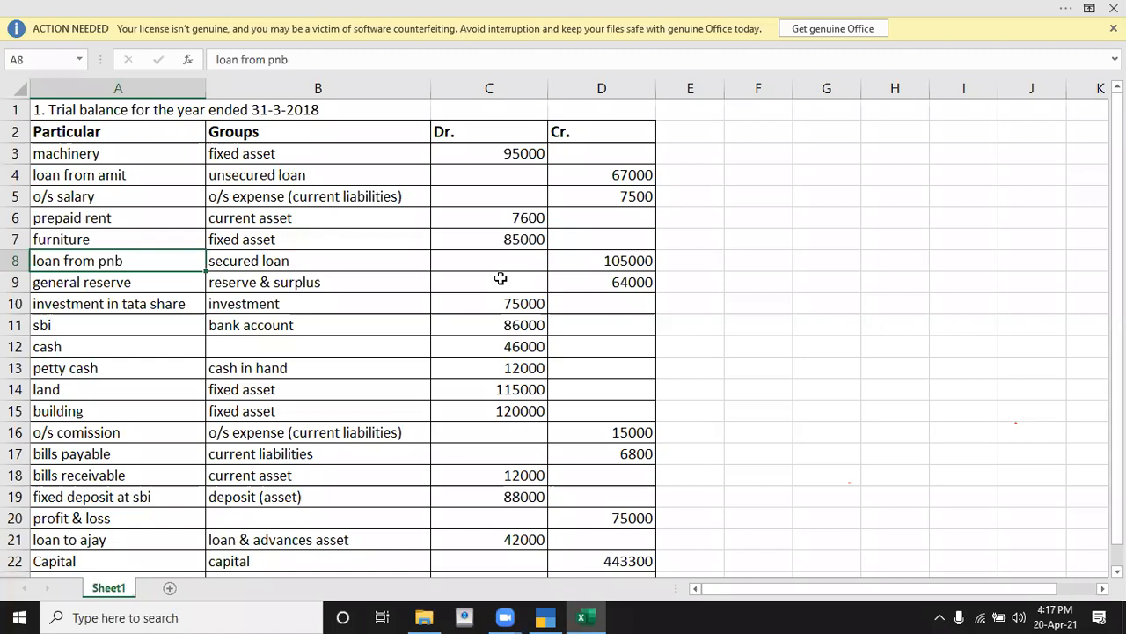
key(alt+Tab)
text(10)
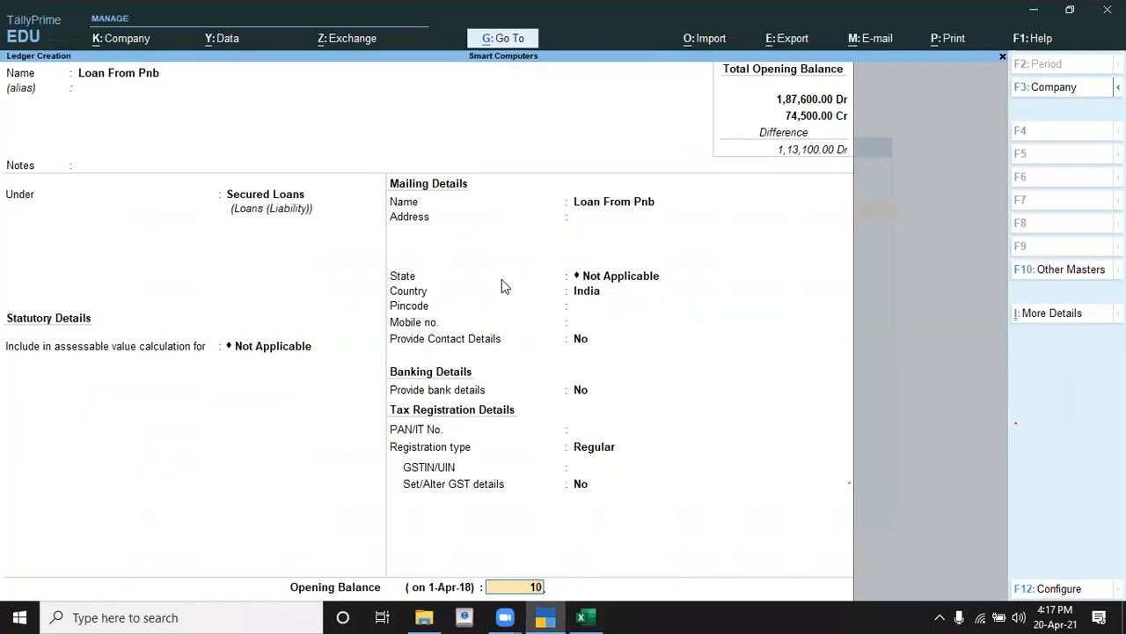
text(5000)
key(Return)
key(Return)
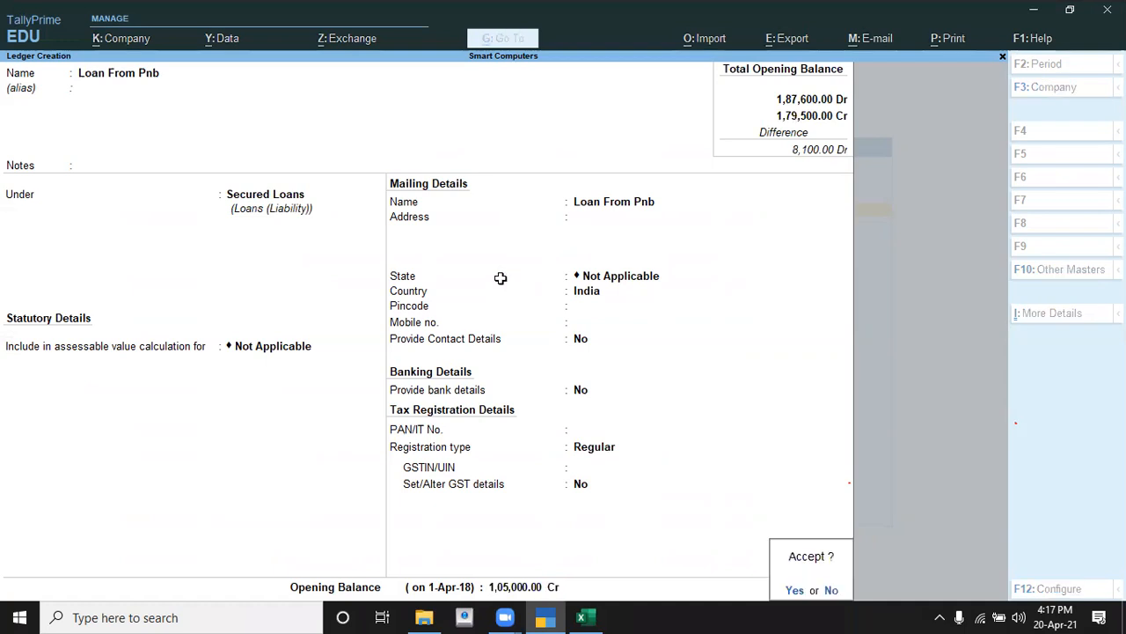
Step: Select the row 9 entry in the Excel trial balance and name the next TallyPrime ledger General Reserve, without alias or notes
key(alt+Tab)
key(Down)
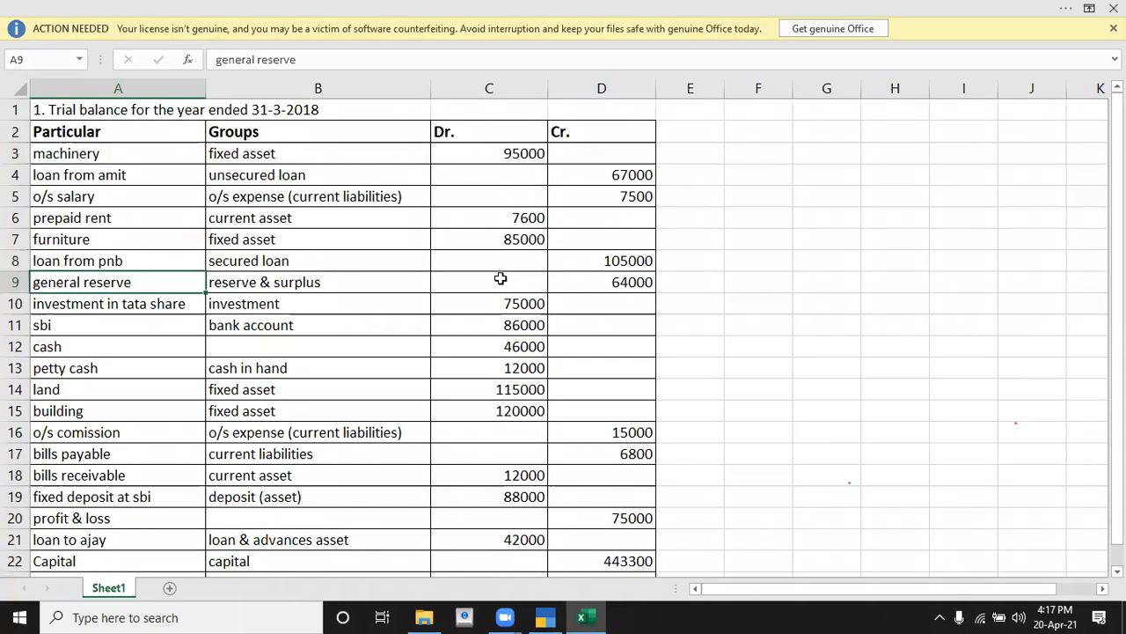
key(alt+Tab)
text(General Reserve)
key(Return)
key(Return)
key(Return)
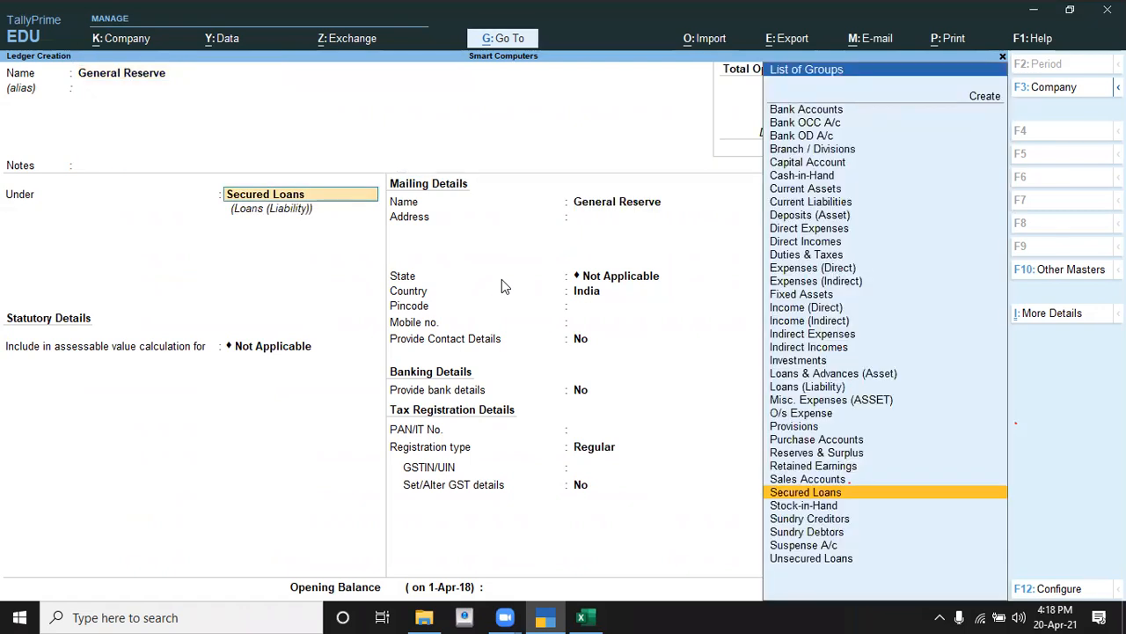
Step: Place the General Reserve ledger under Reserves & Surplus and keep its default mailing, banking and tax registration details
text(R)
key(Up)
key(Down)
key(Up)
key(Return)
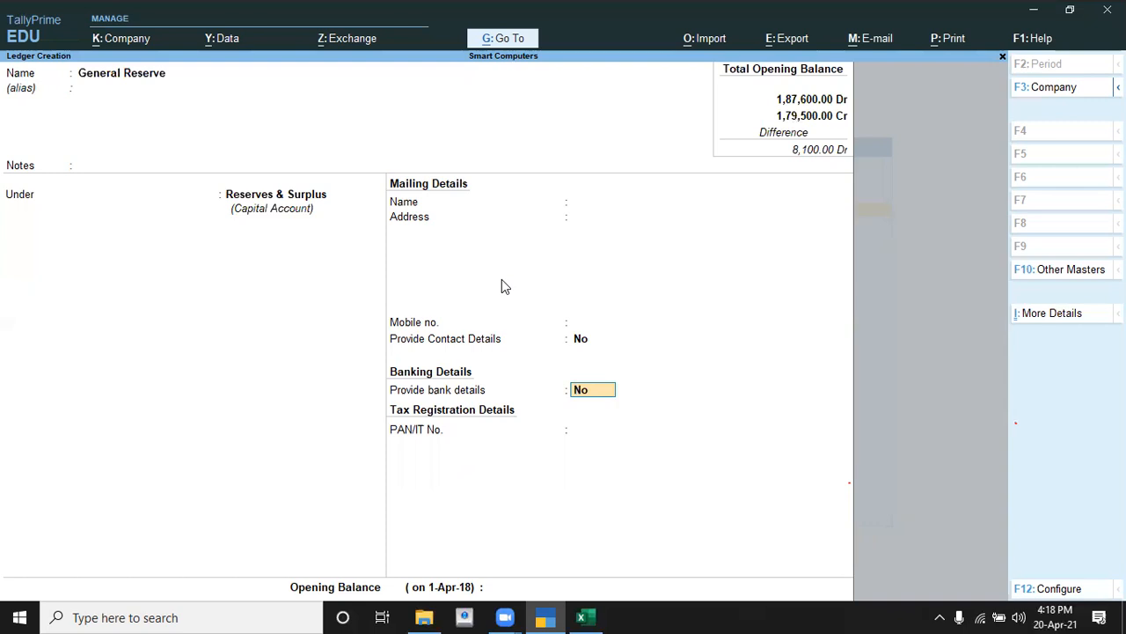
key(Return)
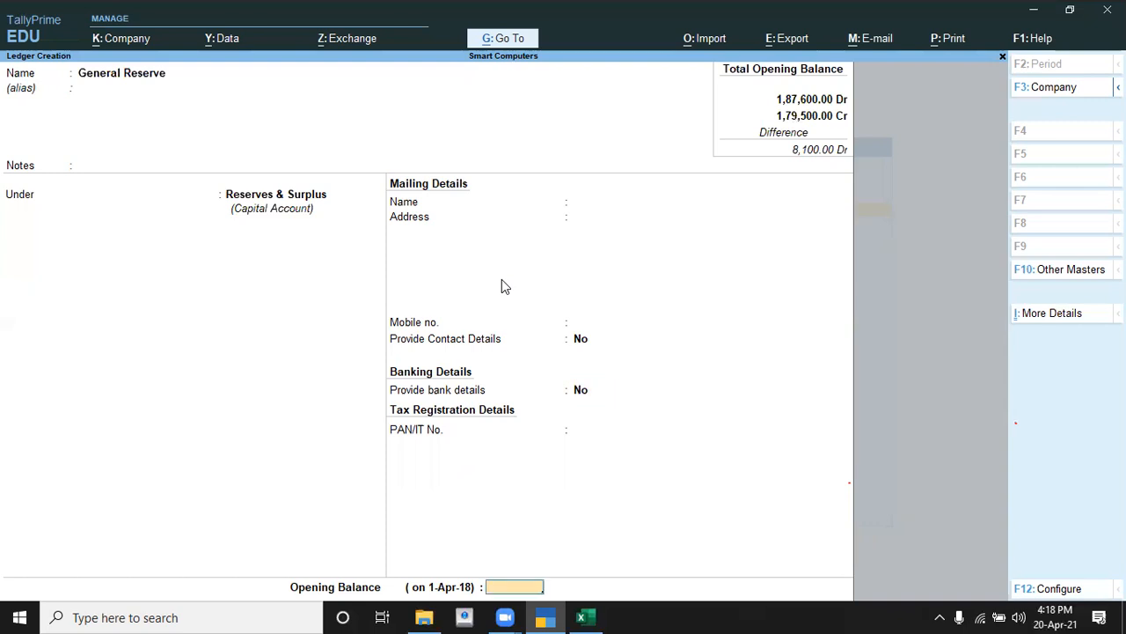
Step: Check the General Reserve amount in Excel, set the ledger's opening balance to 64000 credit in TallyPrime, and save it
key(alt+Tab)
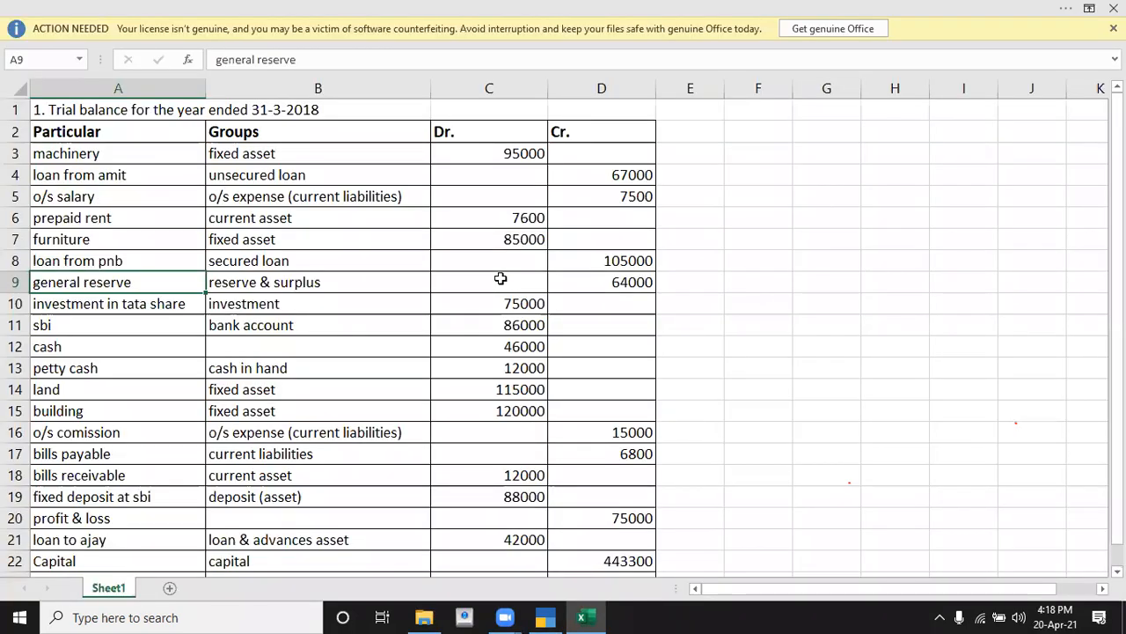
key(alt+Tab)
text(64000)
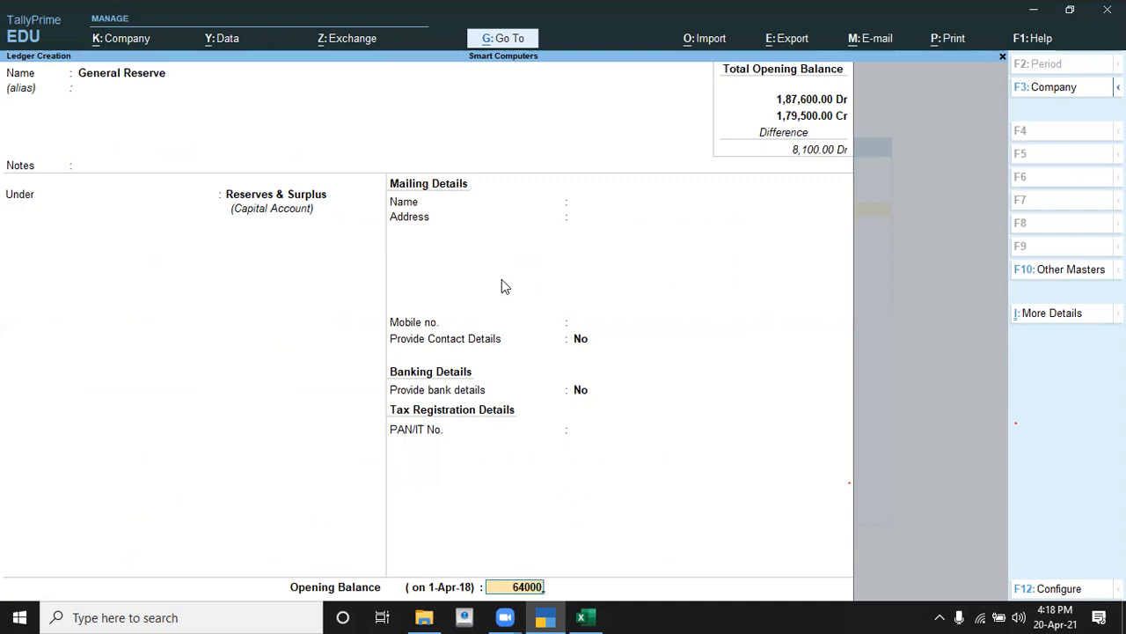
key(Return)
key(Return)
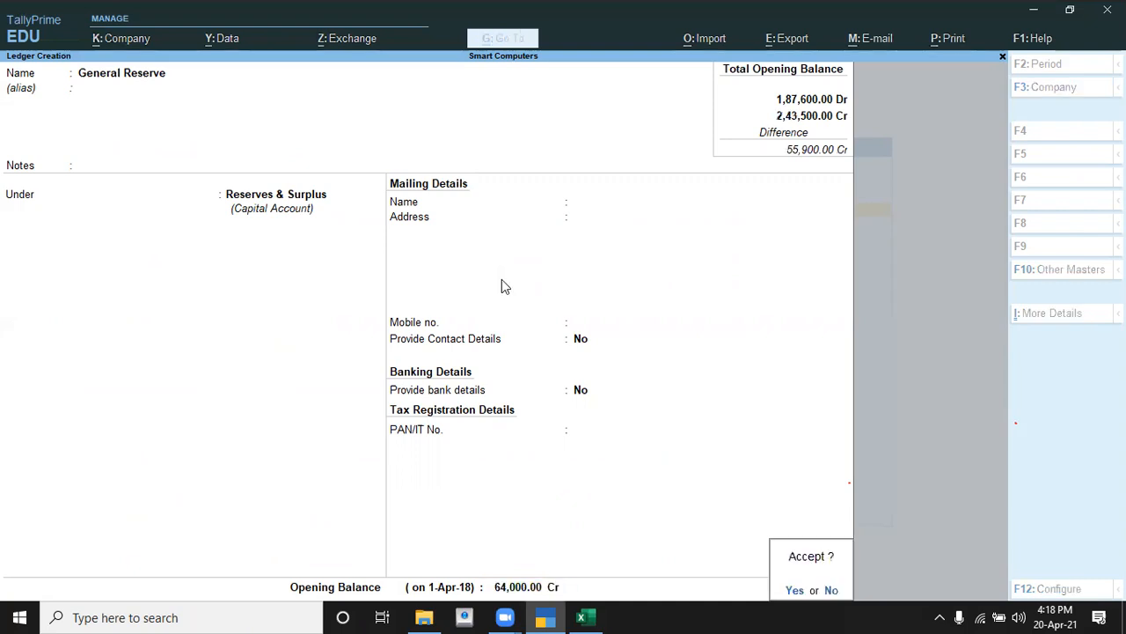
key(Return)
Step: Select the row 10 entry in the Excel trial balance and name the next TallyPrime ledger Investment in Tata Share, without alias or notes
key(alt+Tab)
key(Down)
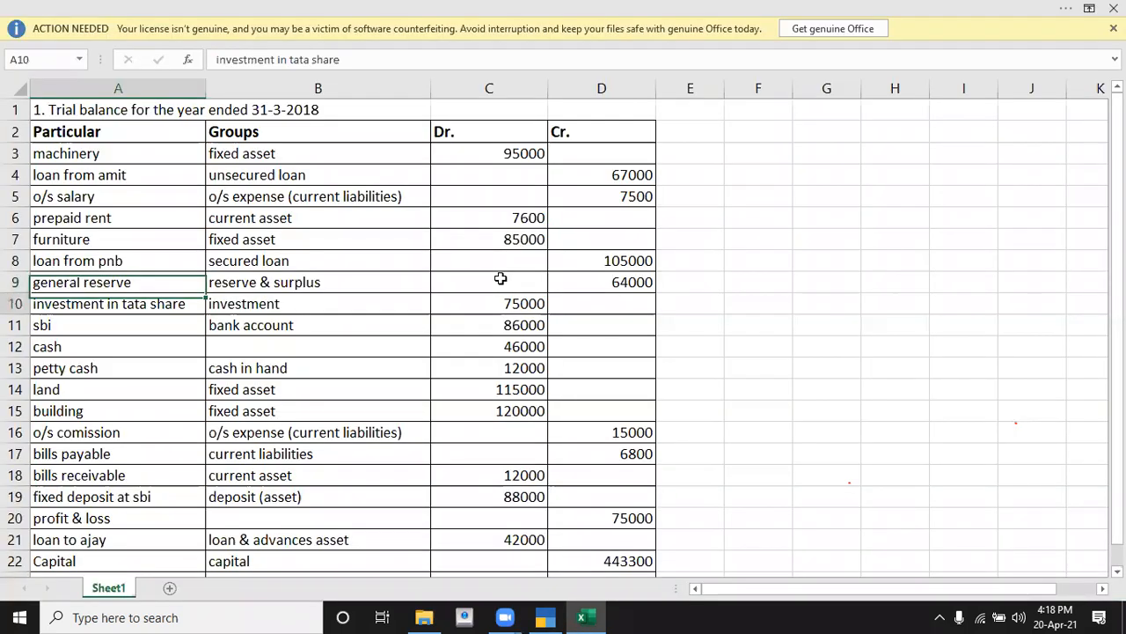
key(alt+Tab)
text(Inve)
key(BackSpace)
key(BackSpace)
text(vestment in)
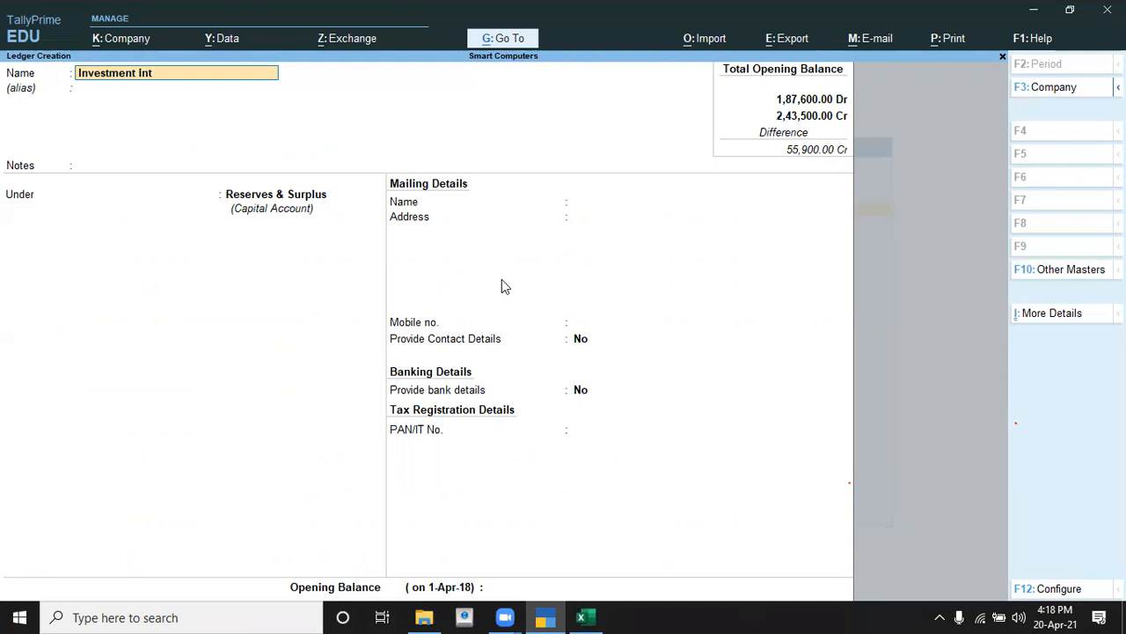
text( Tata Share)
key(Return)
key(Return)
key(Return)
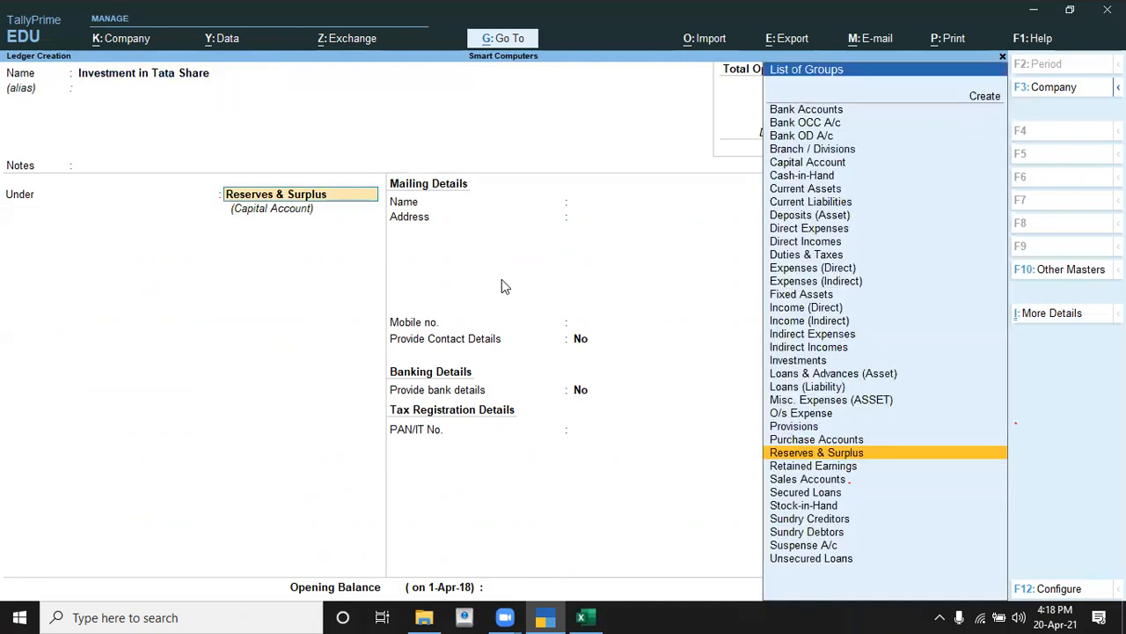
Step: Place the Investment in Tata Share ledger under Investments and keep its default mailing, banking and tax registration details
text(i)
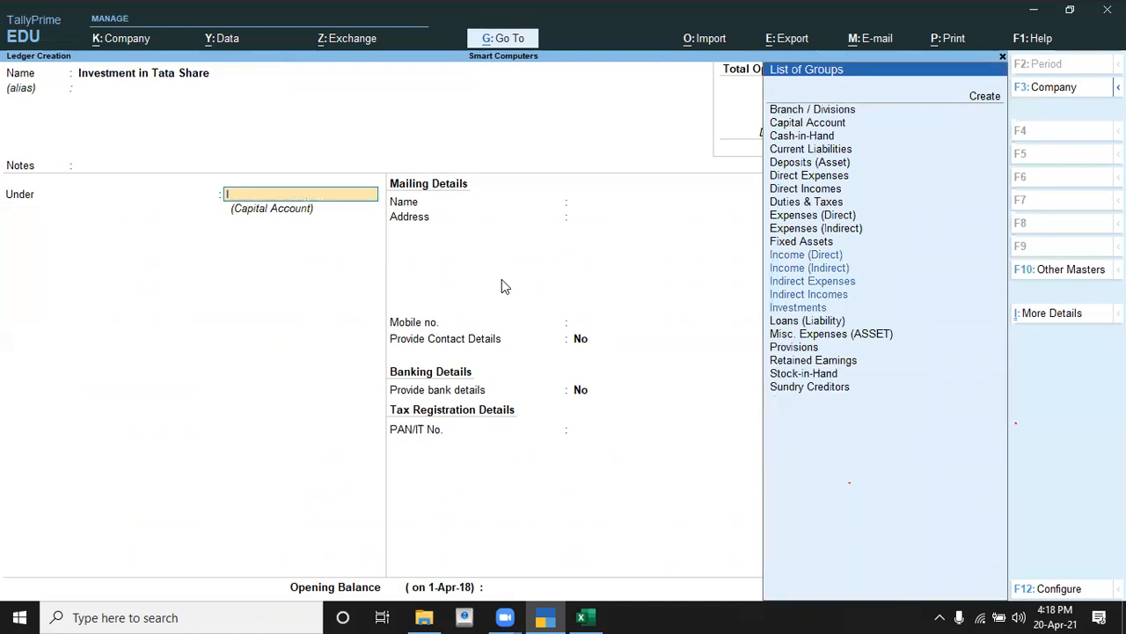
key(Down)
key(Down)
key(Down)
key(Down)
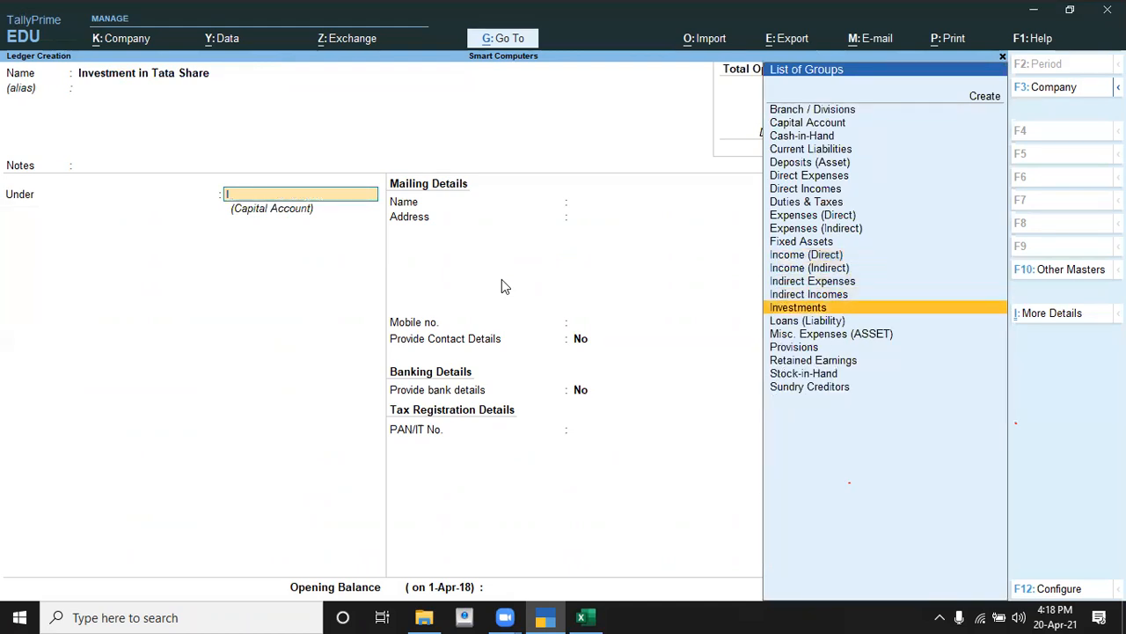
key(Return)
key(Return)
key(Return)
key(Return)
key(Return)
key(Return)
key(Return)
key(Return)
key(Return)
key(Return)
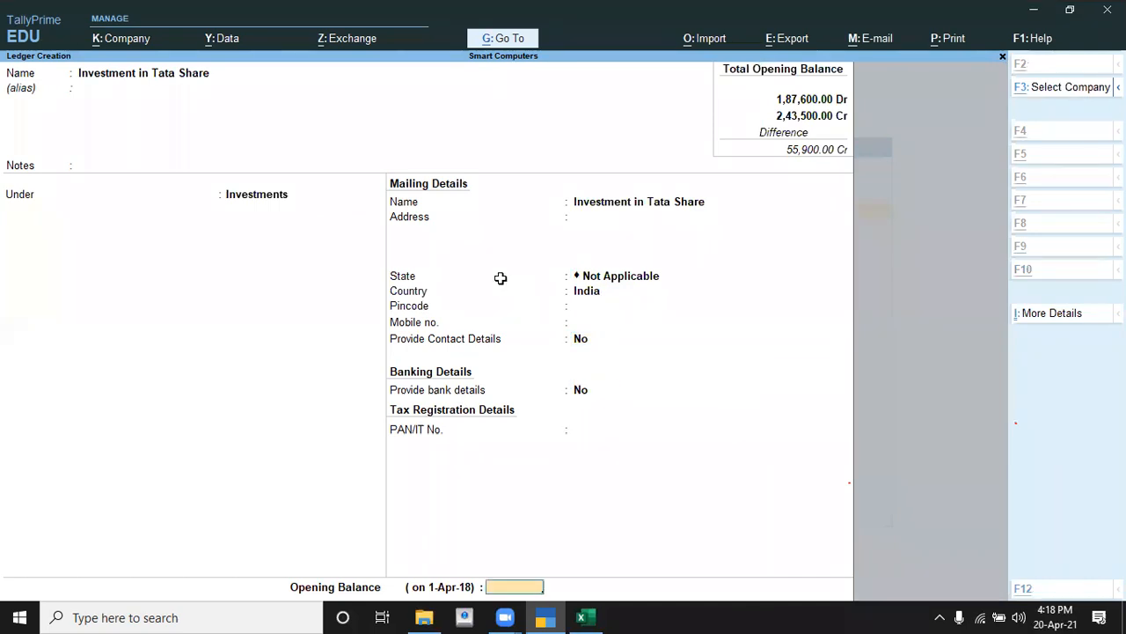
Step: Check the Tata share investment amount in Excel, set the ledger's opening balance to 75000 debit in TallyPrime, and save it
key(alt+Tab)
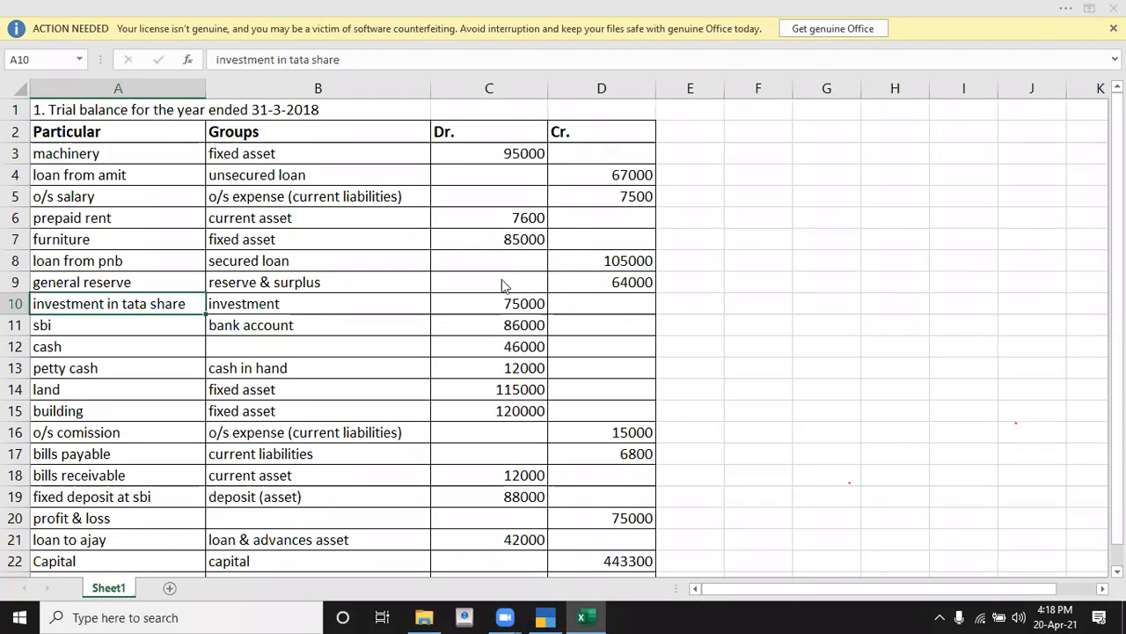
key(alt+Tab)
text(75000)
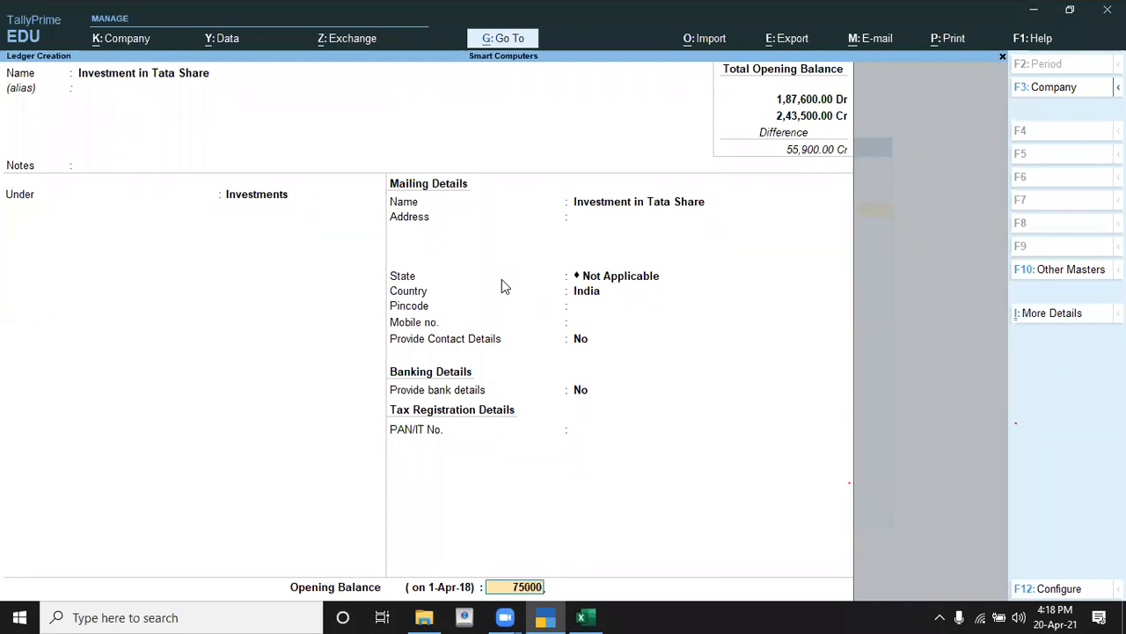
key(Return)
key(Return)
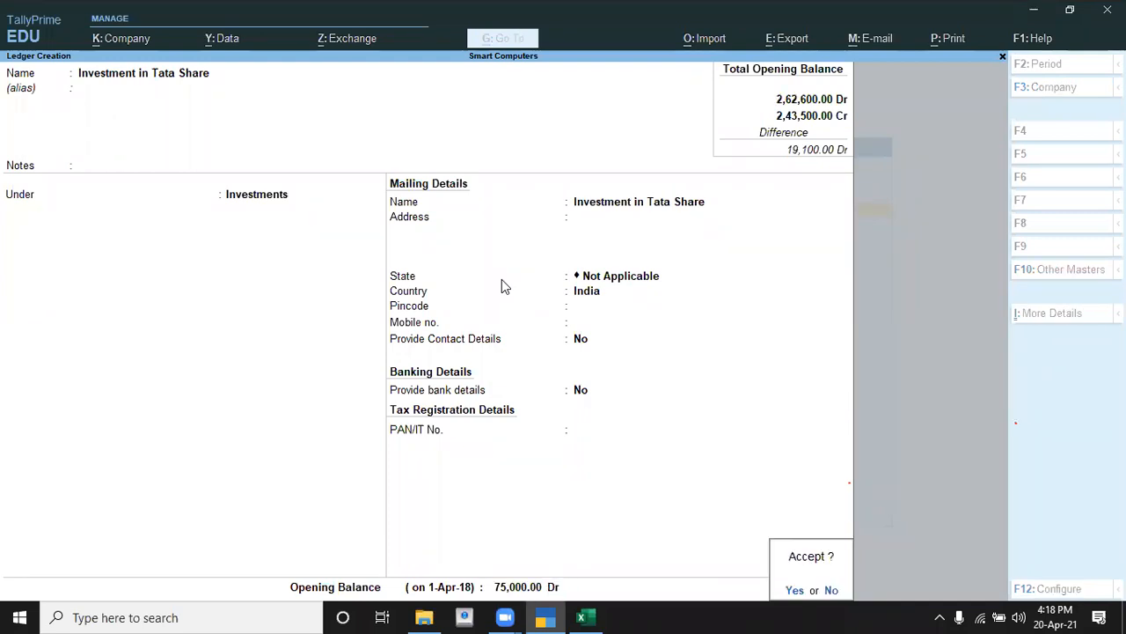
Step: Select the row 11 entry in the Excel trial balance and name the next TallyPrime ledger Sbi, without alias or notes
key(alt+Tab)
key(Down)
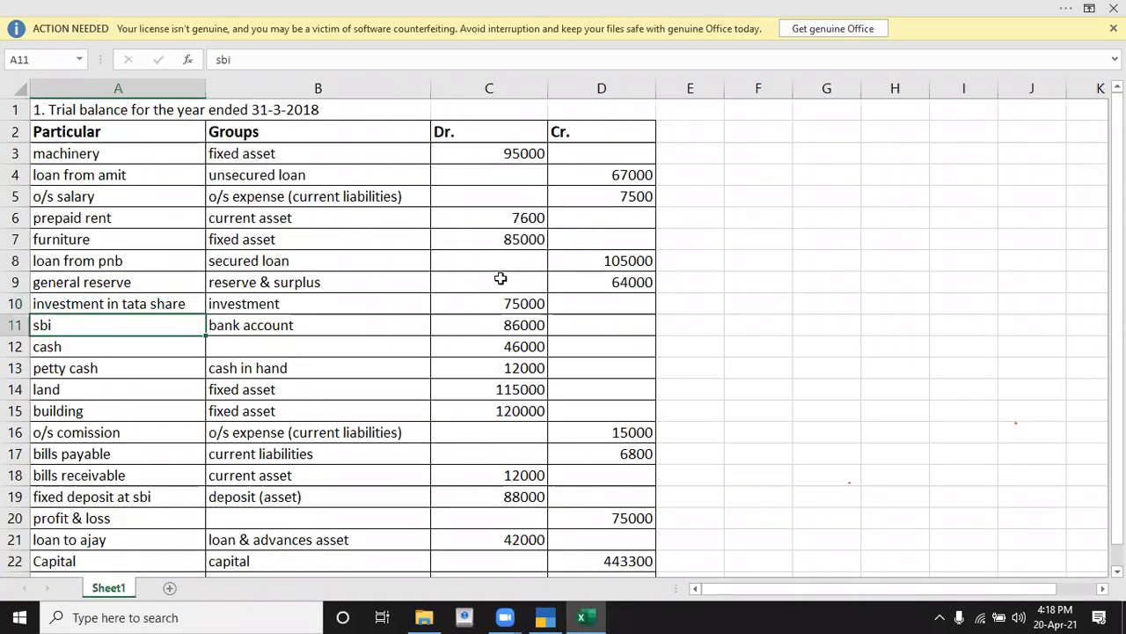
key(alt+Tab)
text(Sbi)
key(Return)
key(Return)
key(Return)
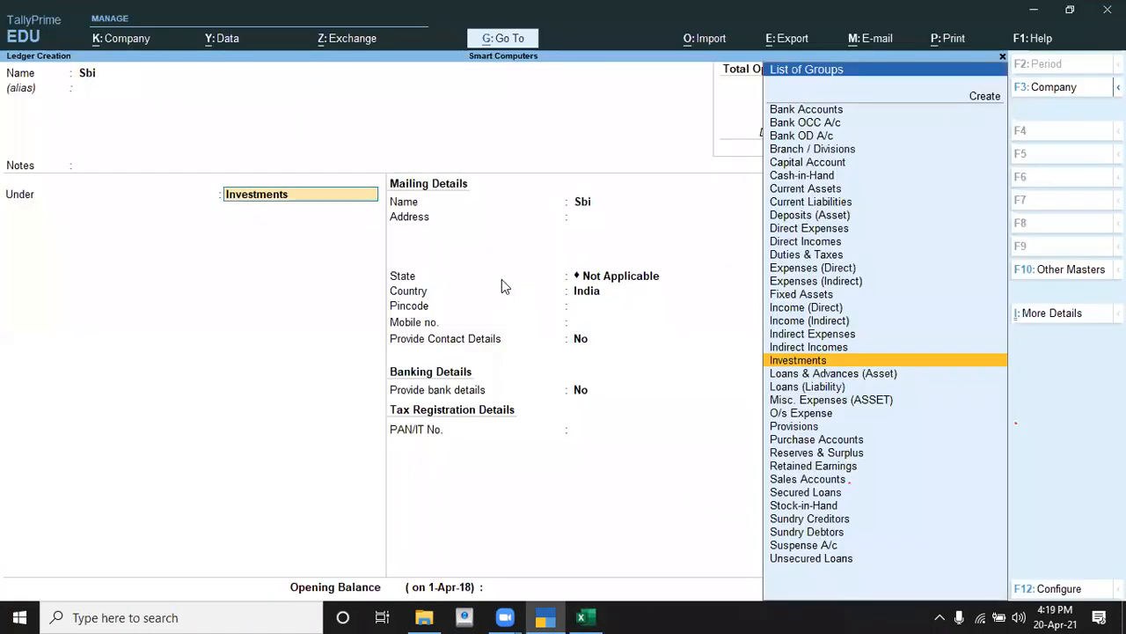
Step: Place the Sbi ledger under Bank Accounts and keep its default bank account, mailing and tax registration details
text(B)
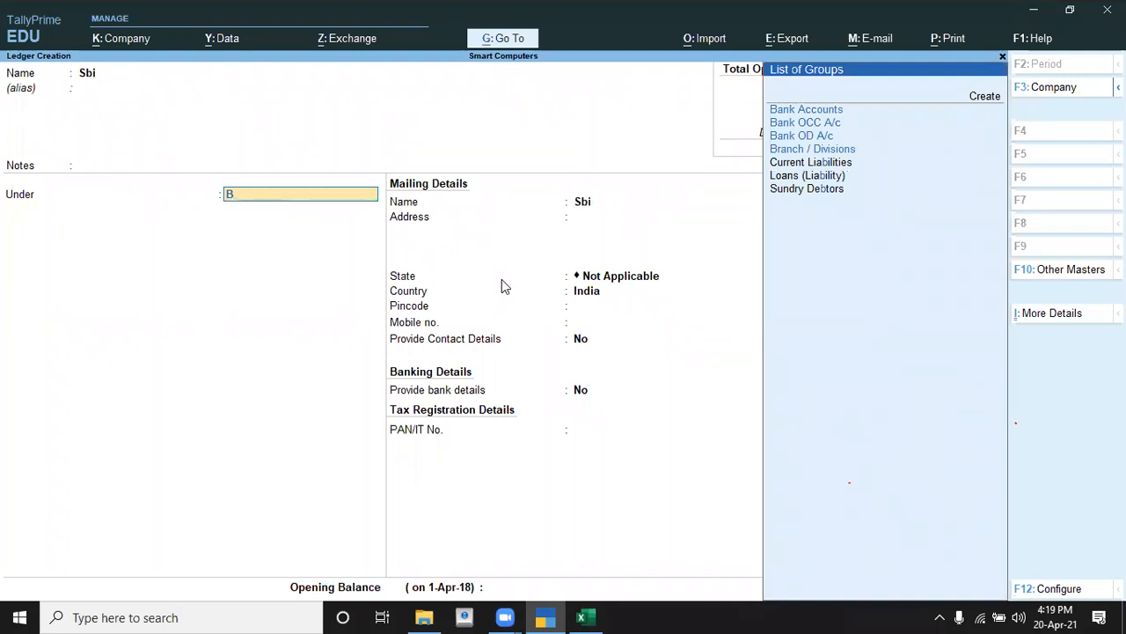
key(Return)
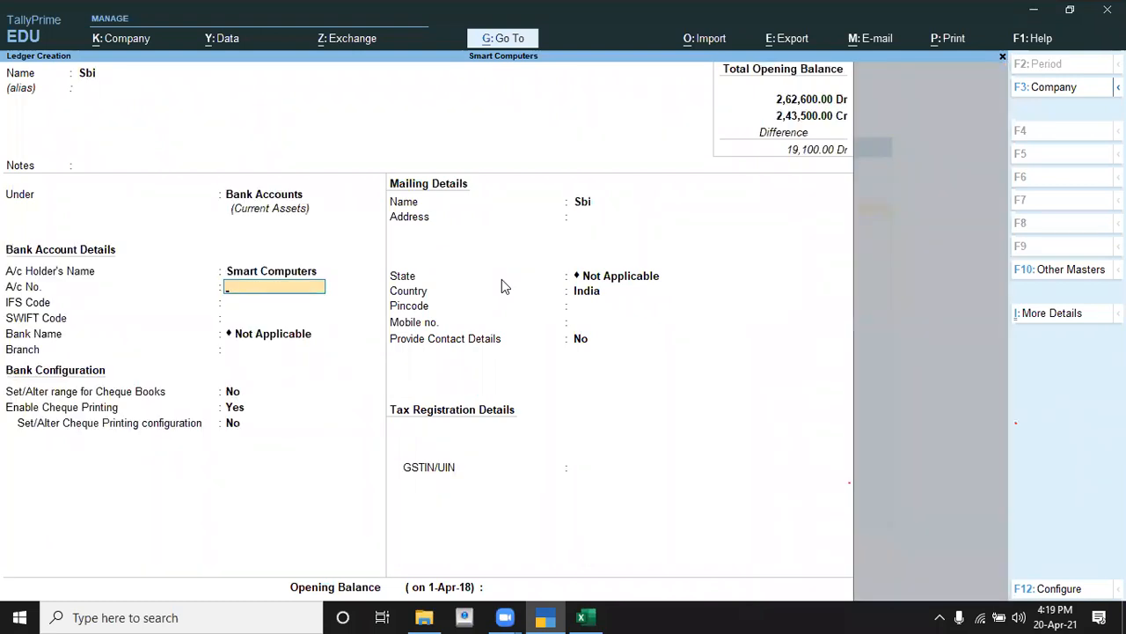
key(Return)
key(Return)
key(Return)
key(Return)
key(Return)
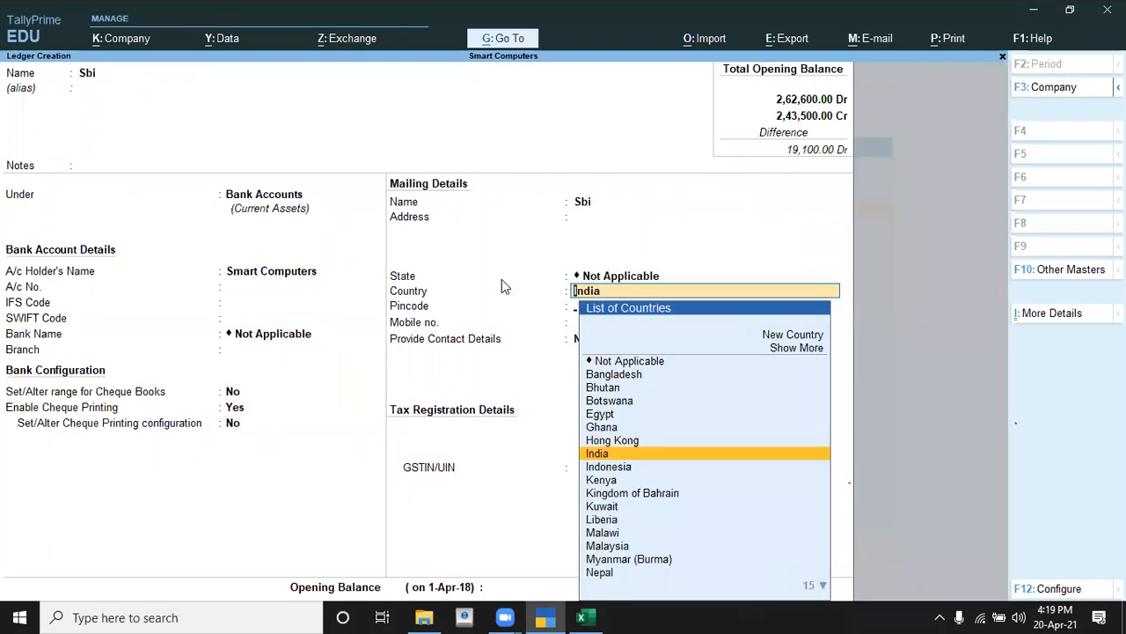
key(Return)
key(Return)
key(Return)
key(Return)
key(Return)
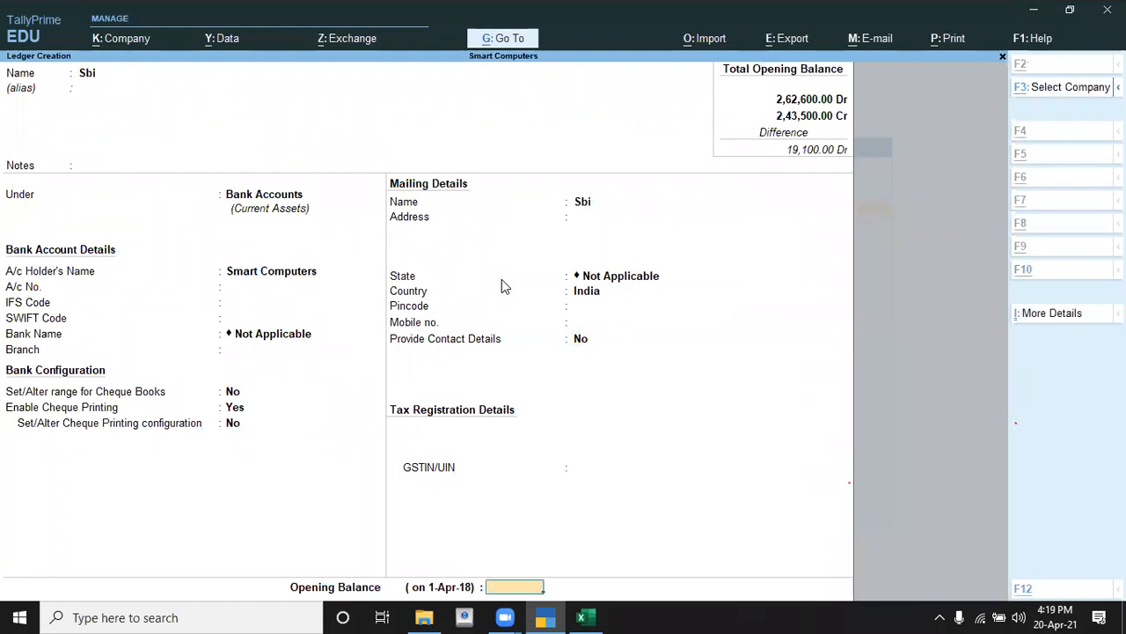
Step: Check the sbi amount in Excel, set the ledger's opening balance to 86000 debit in TallyPrime, and save it
key(alt+Tab)
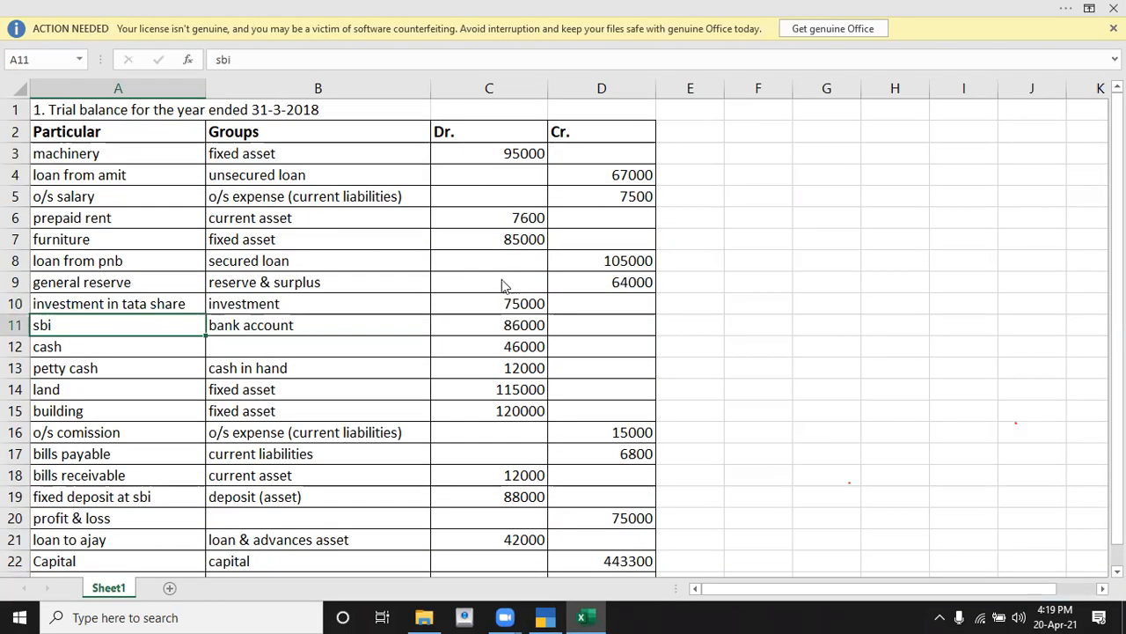
key(alt+Tab)
text(86000)
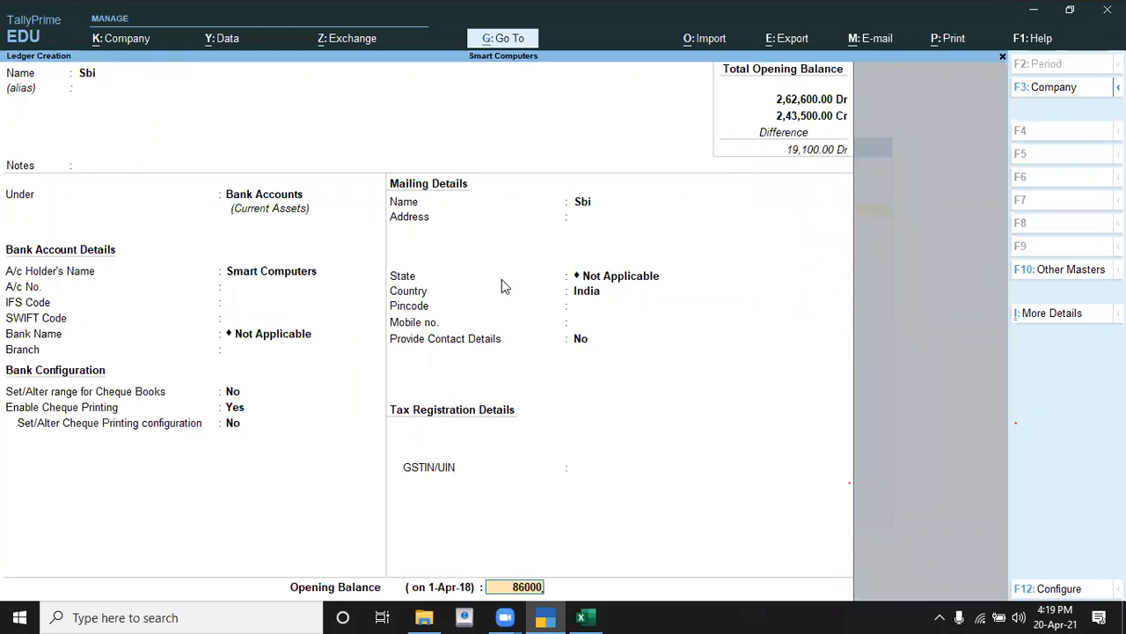
key(Return)
key(Return)
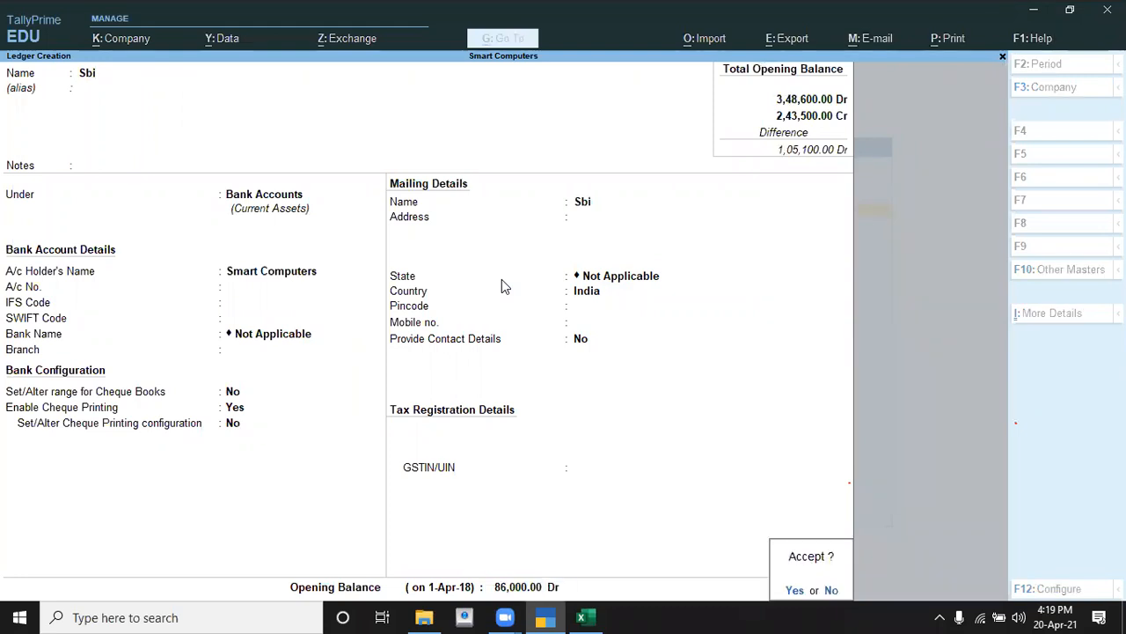
Step: Skip cash, select the row 13 entry in the Excel trial balance, and name the next TallyPrime ledger Petty Cash, without alias
key(alt+Tab)
key(Down)
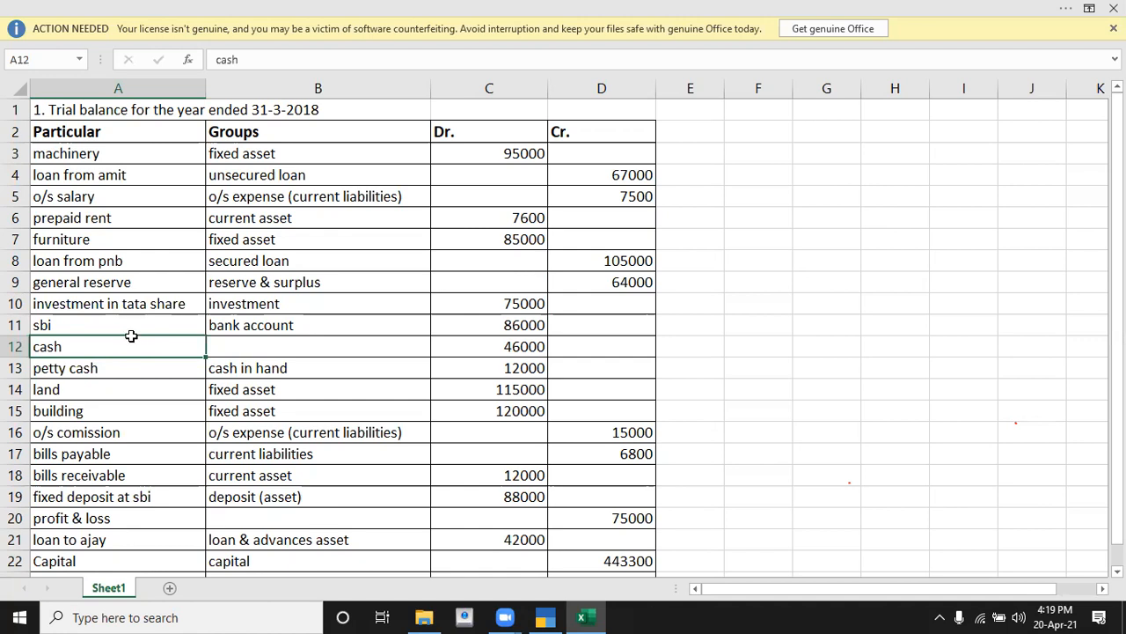
key(Down)
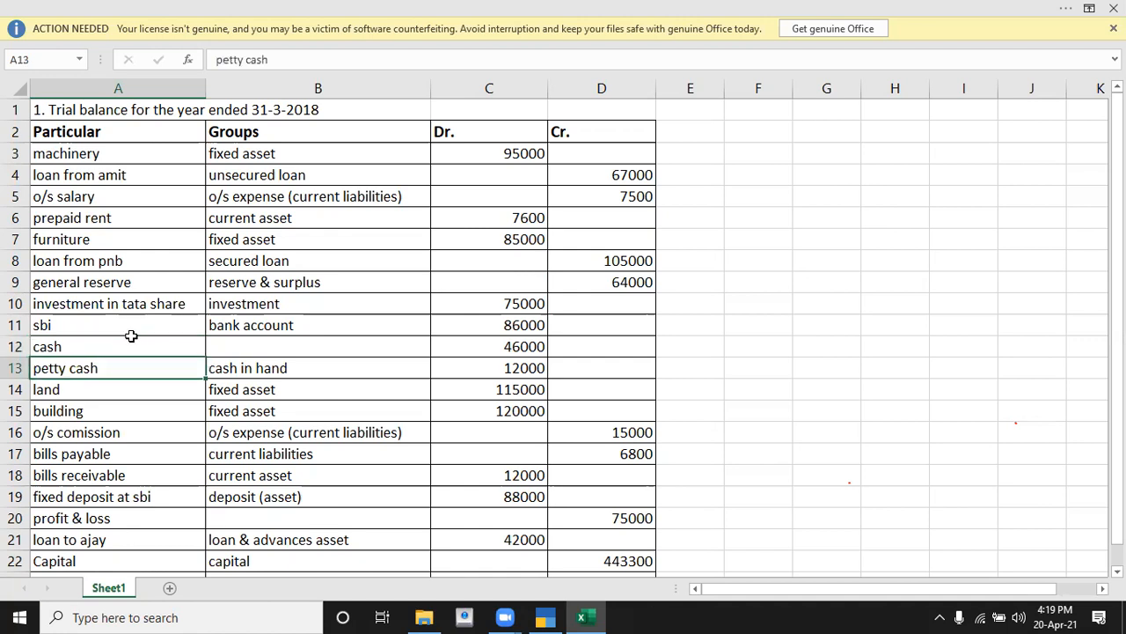
key(alt+Tab)
text(Petty Cha)
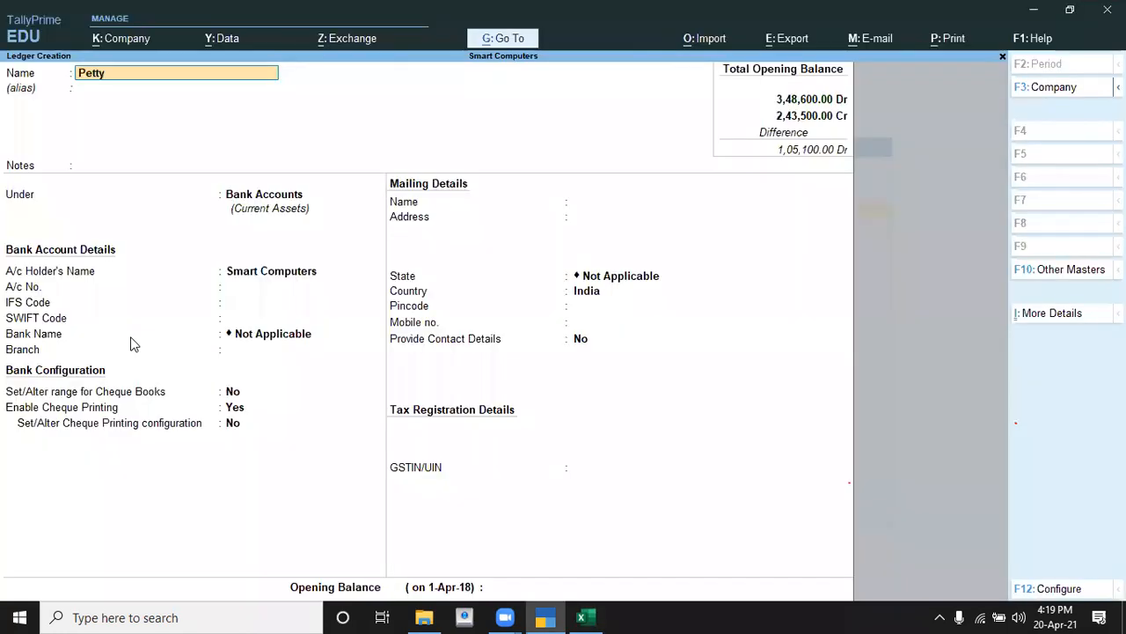
key(BackSpace)
key(BackSpace)
text(ash)
key(Return)
key(Return)
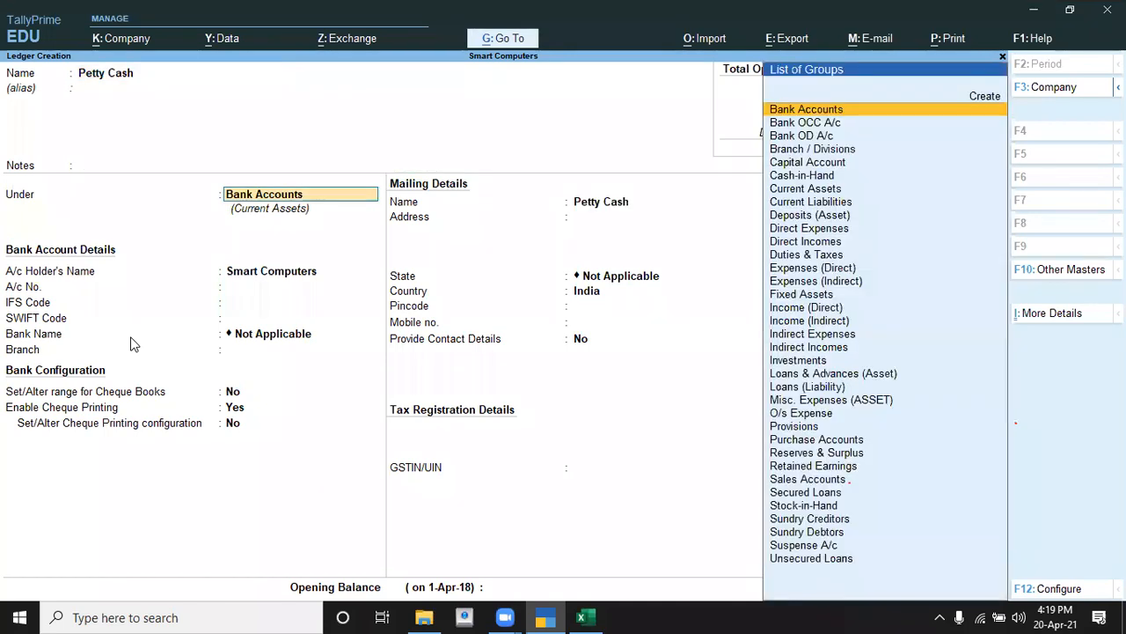
Step: Place the Petty Cash ledger under the Cash-in-Hand group and proceed to its opening balance
text(C)
key(Down)
key(Down)
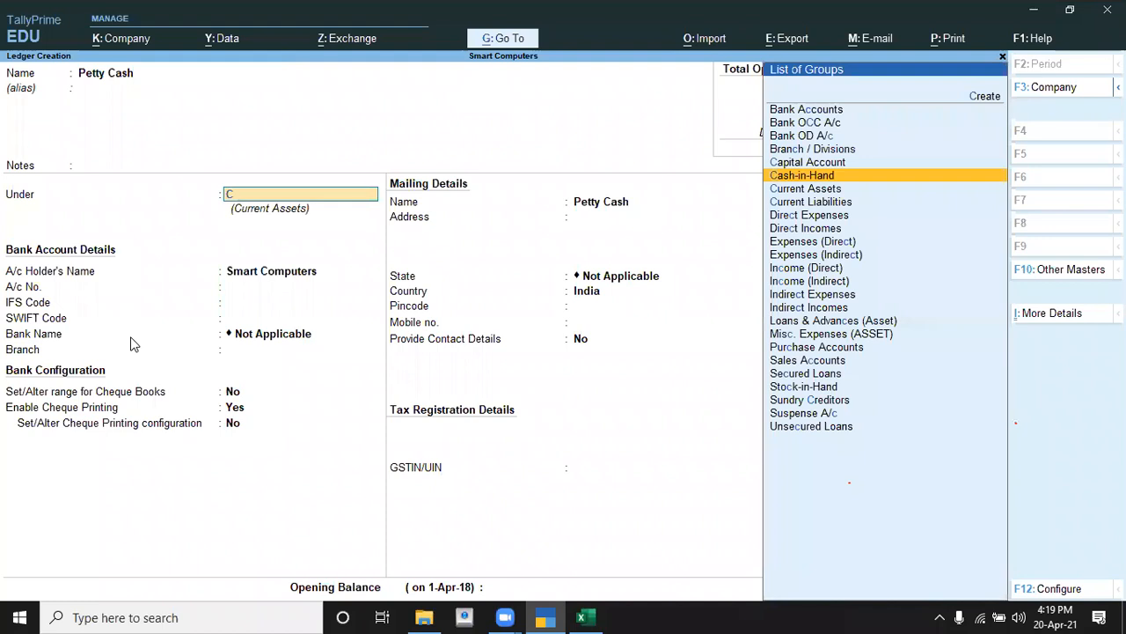
key(Return)
key(Return)
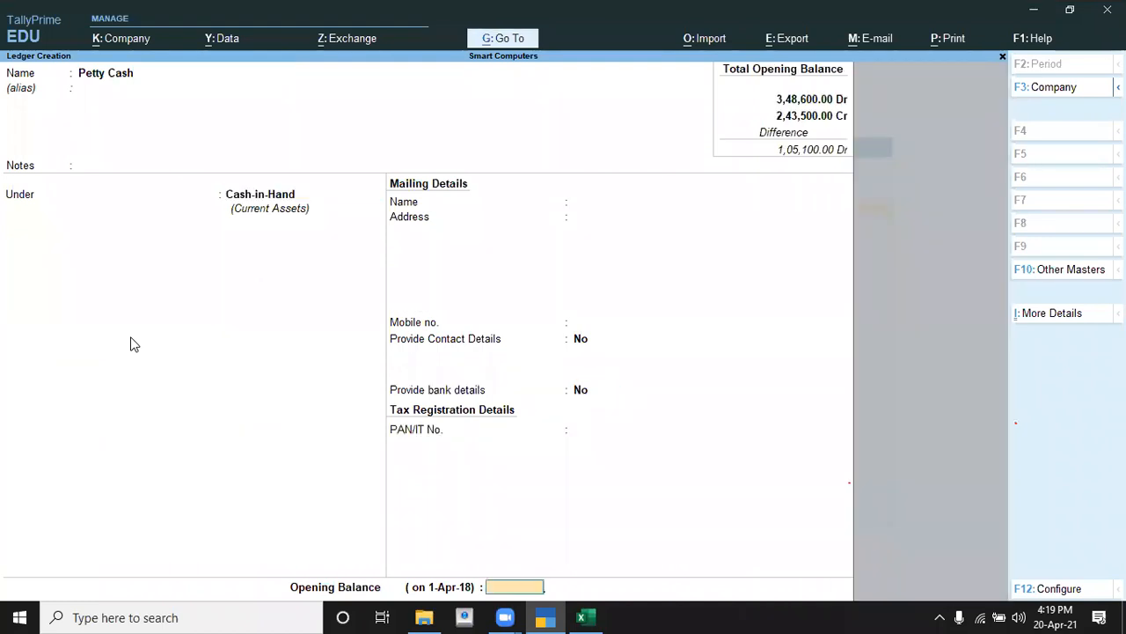
Step: Check the petty cash amount in Excel, set the ledger's opening balance to 12000 debit in TallyPrime, and save it
key(alt+Tab)
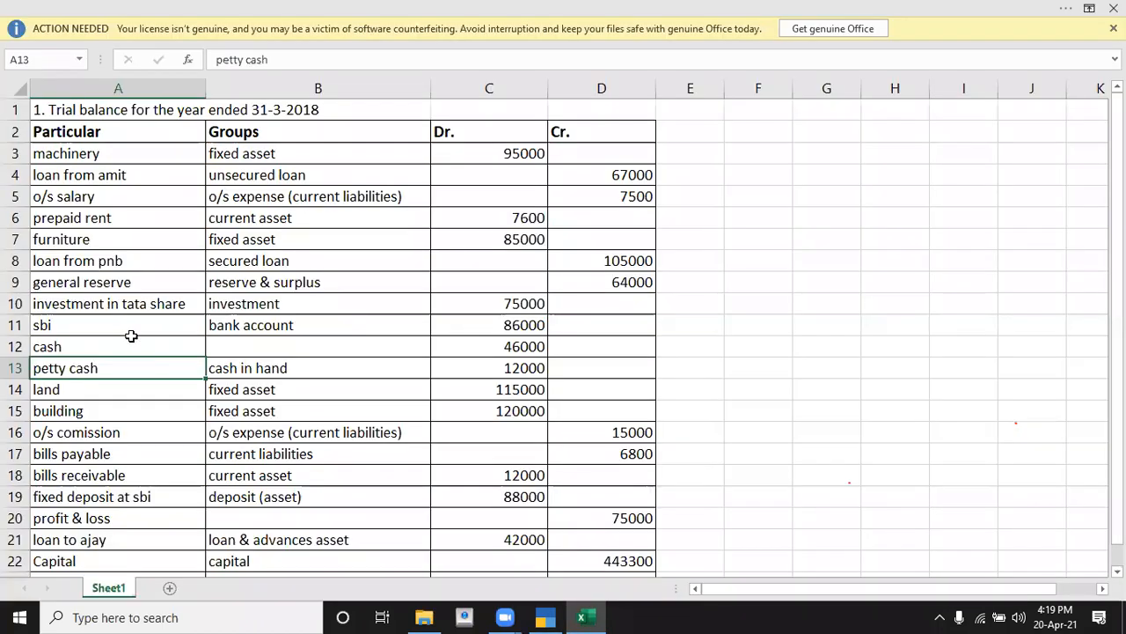
key(alt+Tab)
text(12000)
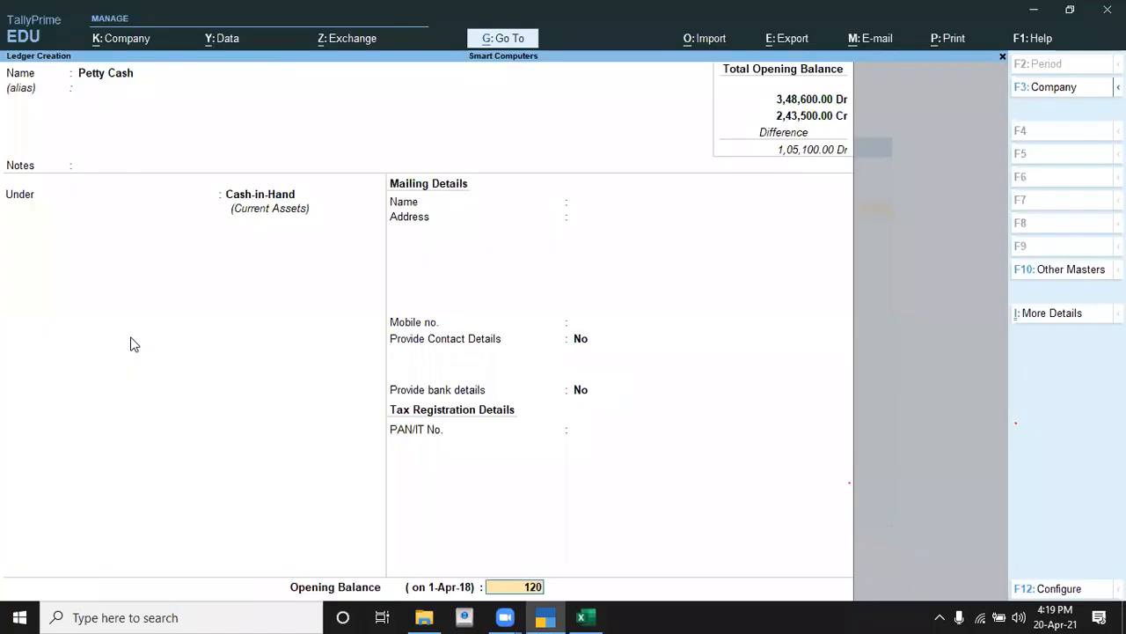
key(Return)
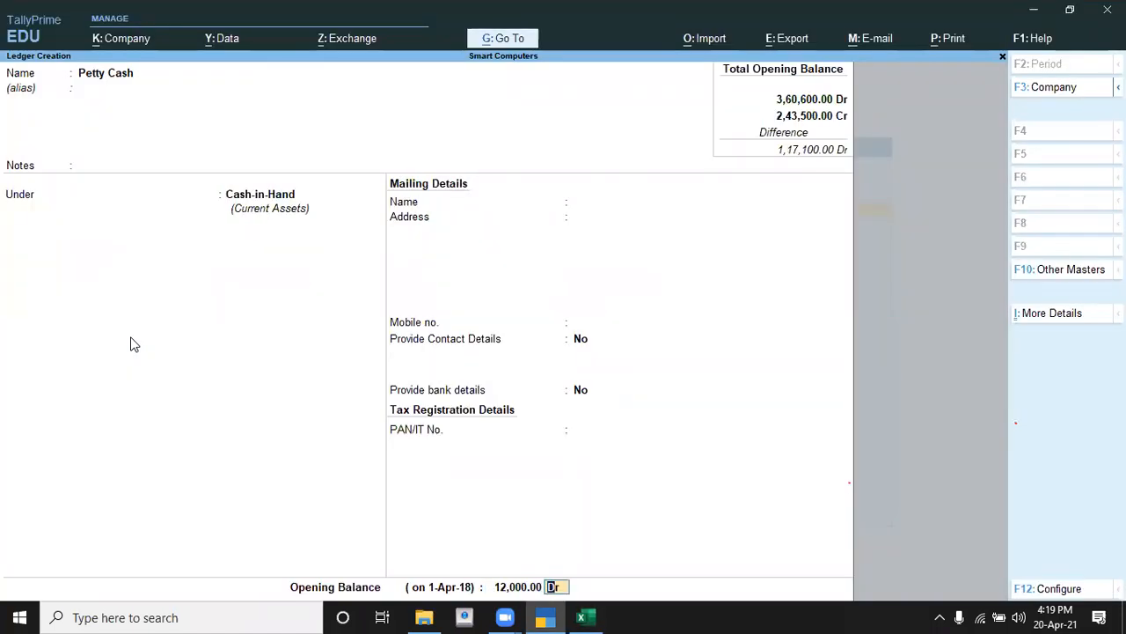
key(Return)
Step: Select the row 14 entry in the Excel trial balance and name the next TallyPrime ledger Land, without alias or notes
key(alt+Tab)
key(Down)
key(alt+Tab)
text(Land)
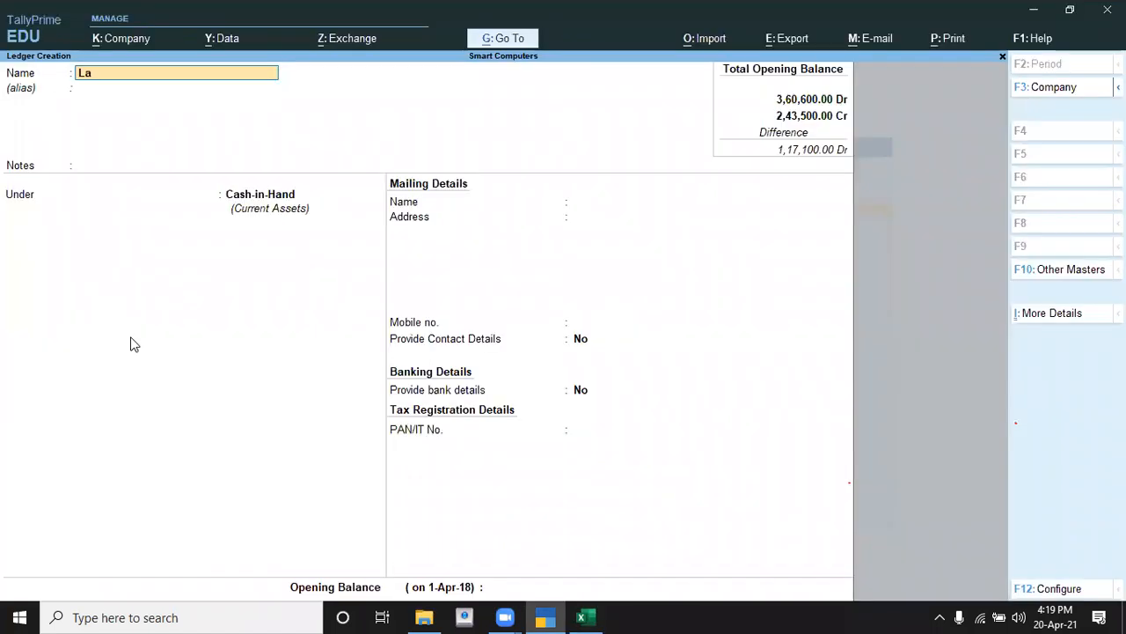
key(Return)
key(Return)
key(Return)
Step: Place the Land ledger under Fixed Assets and keep its default GST, mailing, banking and tax registration details
text(F)
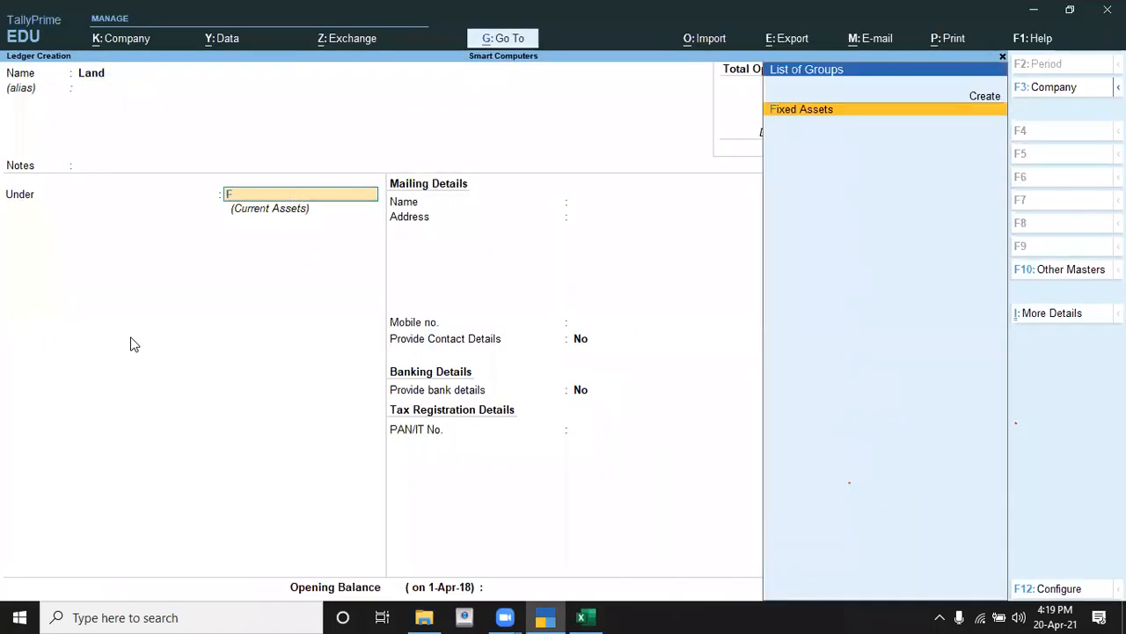
key(Return)
key(Return)
key(Return)
key(Return)
key(Return)
key(Return)
key(Return)
key(Return)
key(Return)
key(Return)
key(Return)
key(Return)
key(Return)
key(Return)
key(Return)
key(Return)
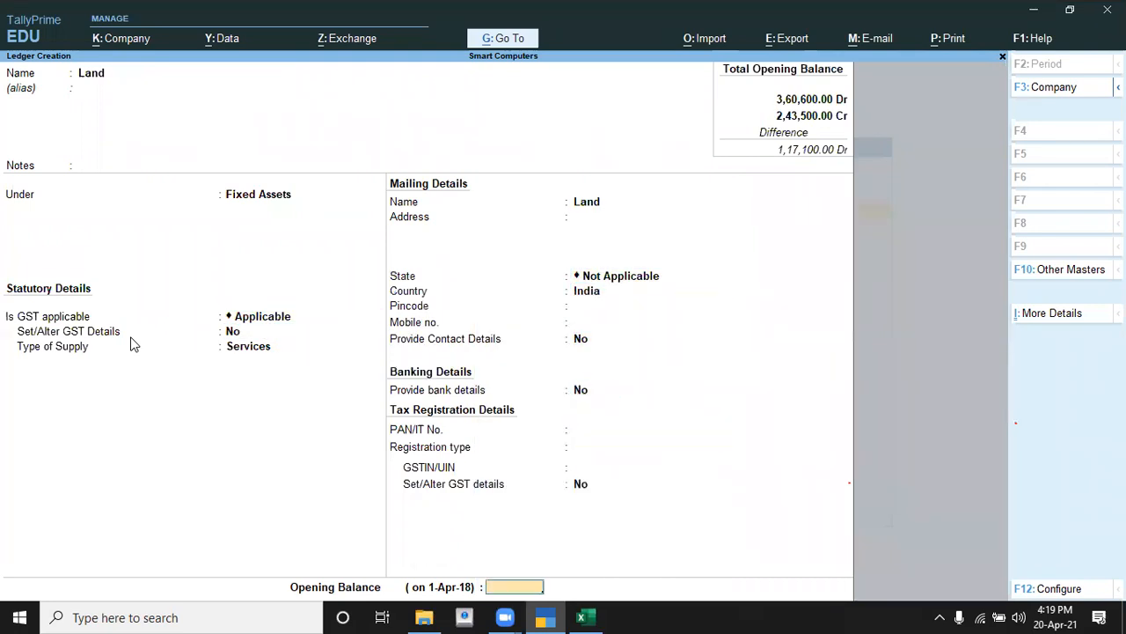
key(Escape)
Step: Check the land amount in Excel, set the ledger's opening balance to 115000 debit in TallyPrime, and save it
key(alt+Tab)
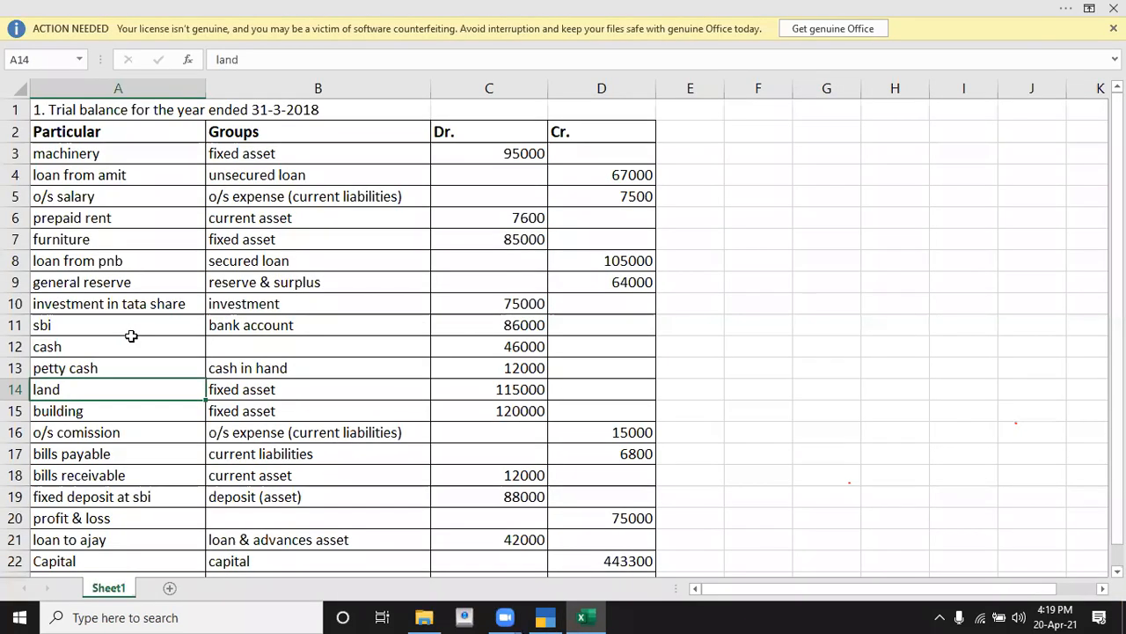
key(alt+Tab)
text(1,15,000)
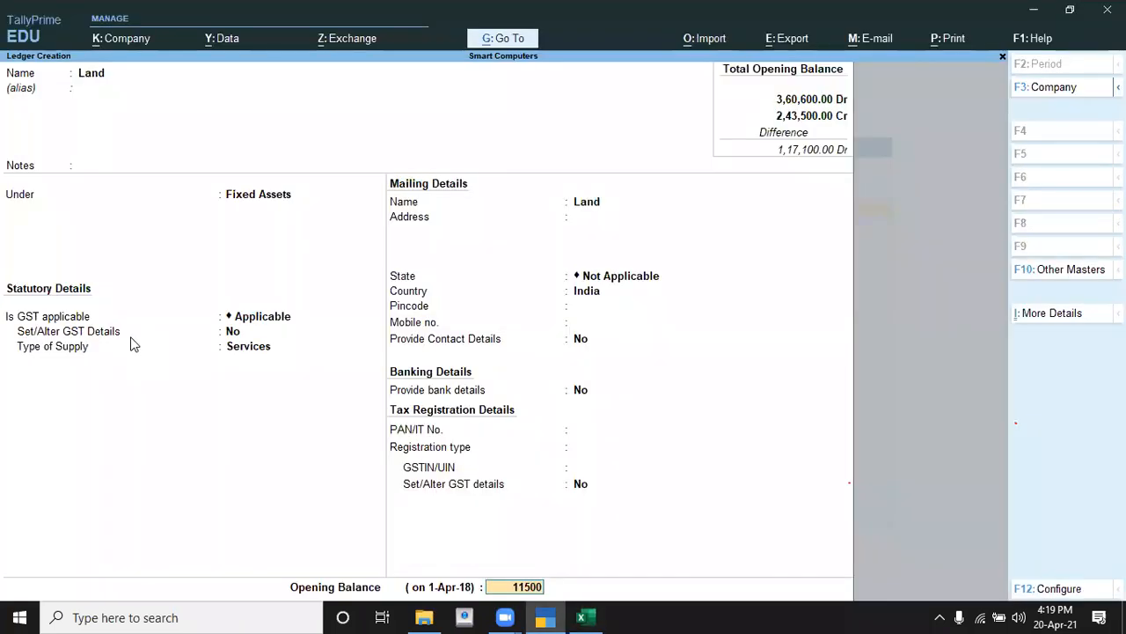
key(Return)
key(Return)
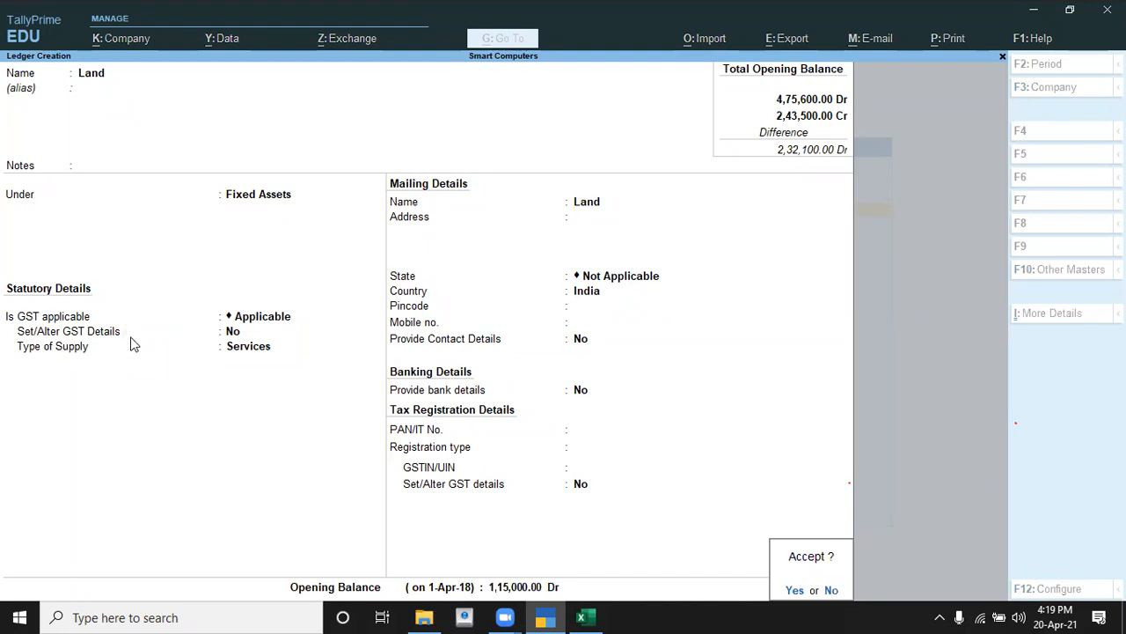
Step: Select the row 15 entry in the Excel trial balance and name the next TallyPrime ledger Building, without alias or notes
key(alt+Tab)
key(Down)
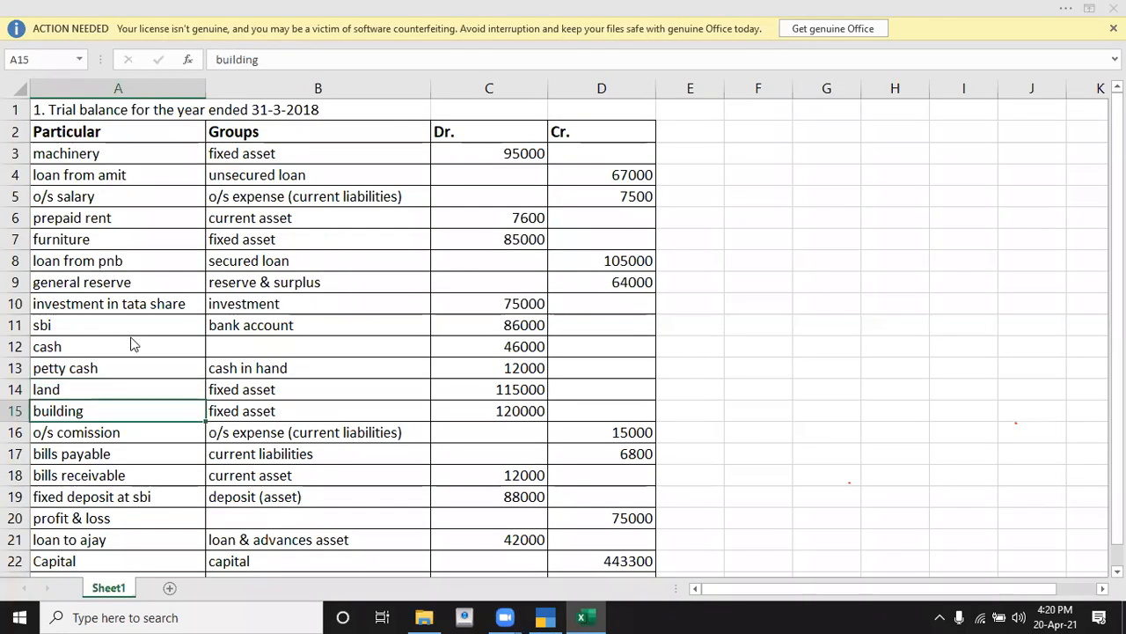
key(alt+Tab)
text(Building)
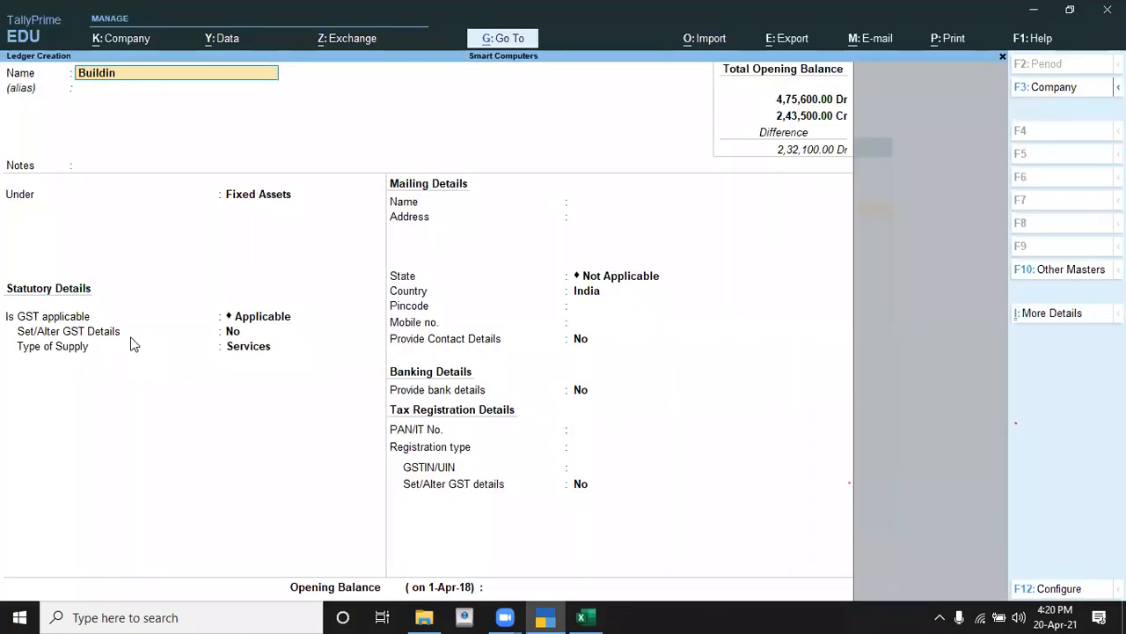
key(Return)
key(Return)
key(Return)
Step: Keep the Building ledger under Fixed Assets with its default GST, mailing, banking and tax registration details
key(Return)
key(Return)
key(Return)
key(Return)
key(Return)
key(Return)
key(Return)
key(Return)
key(Return)
key(Return)
key(Return)
key(Return)
key(Return)
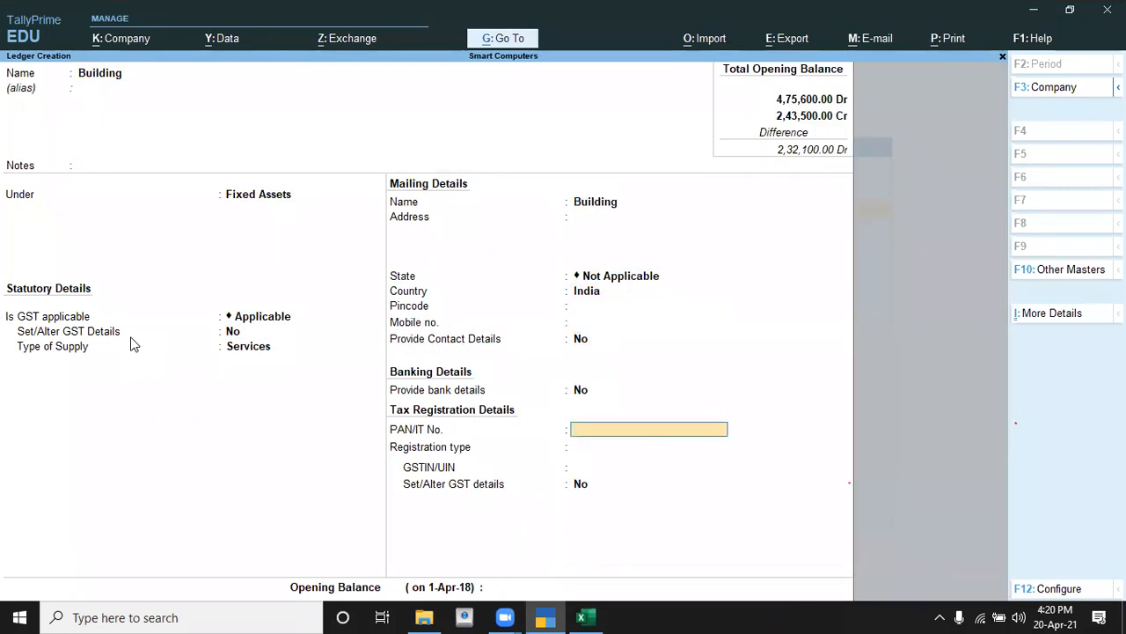
Step: Check the building amount in Excel, set the ledger's opening balance to 120000 debit in TallyPrime, and save it
key(alt+Tab)
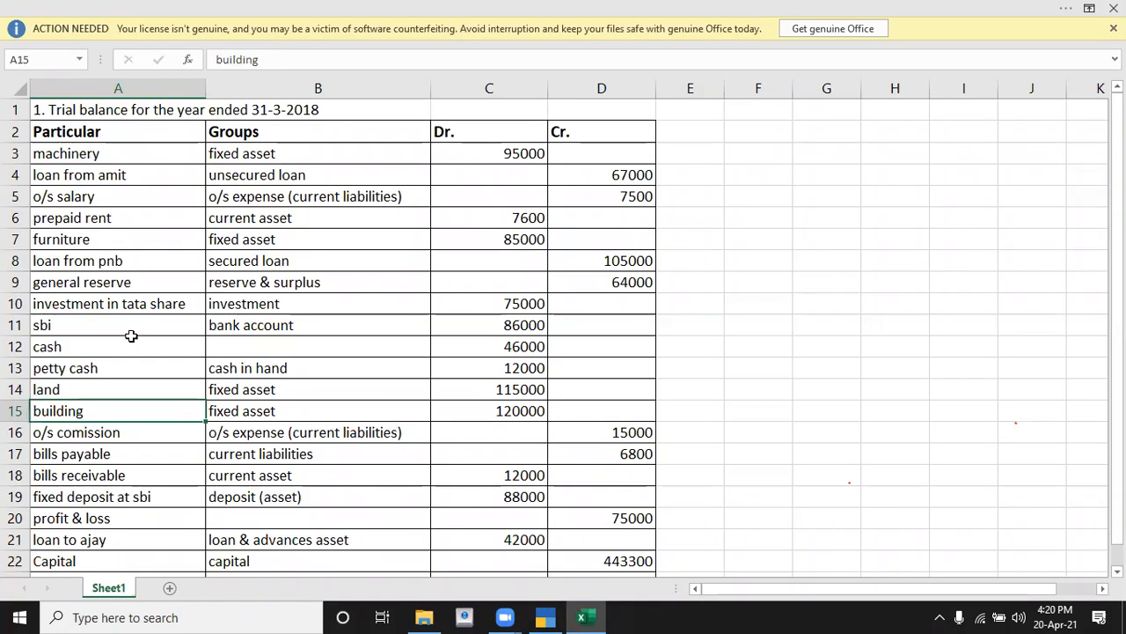
key(alt+Tab)
text(1,20,0)
text(0000)
key(Return)
key(Return)
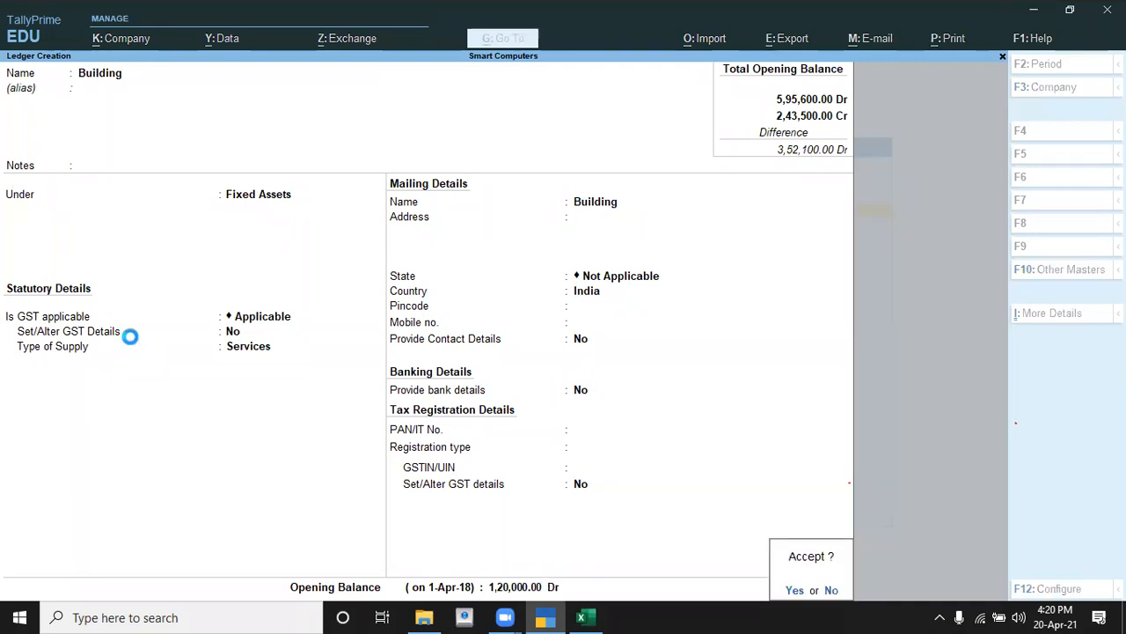
Step: Select the row 16 entry in the Excel trial balance and name the next TallyPrime ledger O/s Comission, without alias or notes
key(alt+Tab)
key(Down)
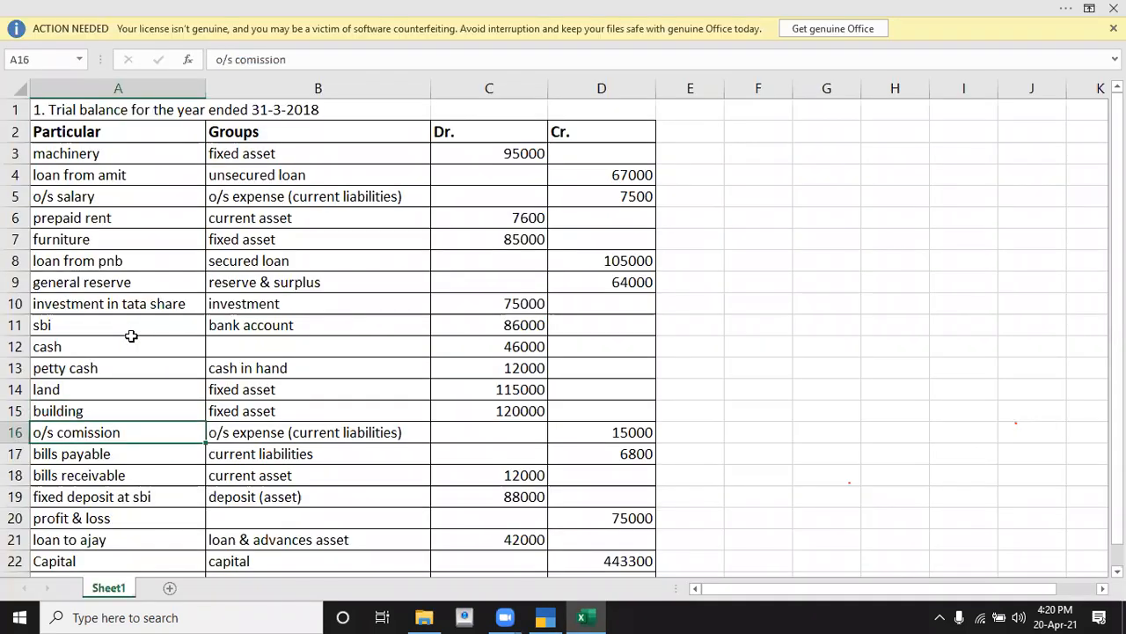
key(alt+Tab)
text(O/s)
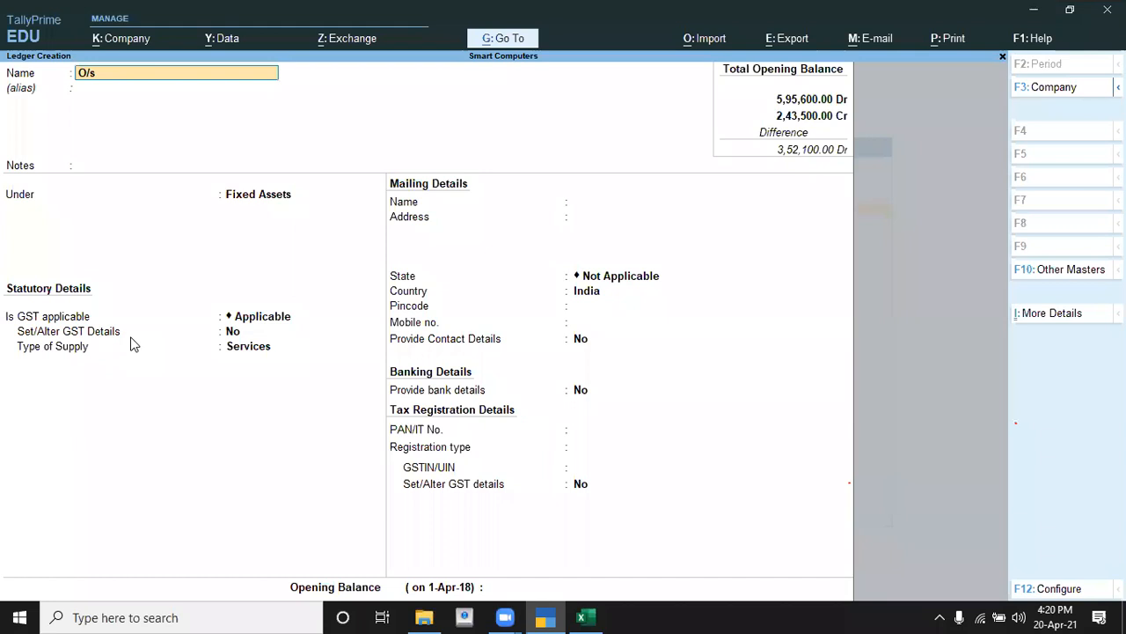
text( Comission)
key(Return)
key(Return)
key(Return)
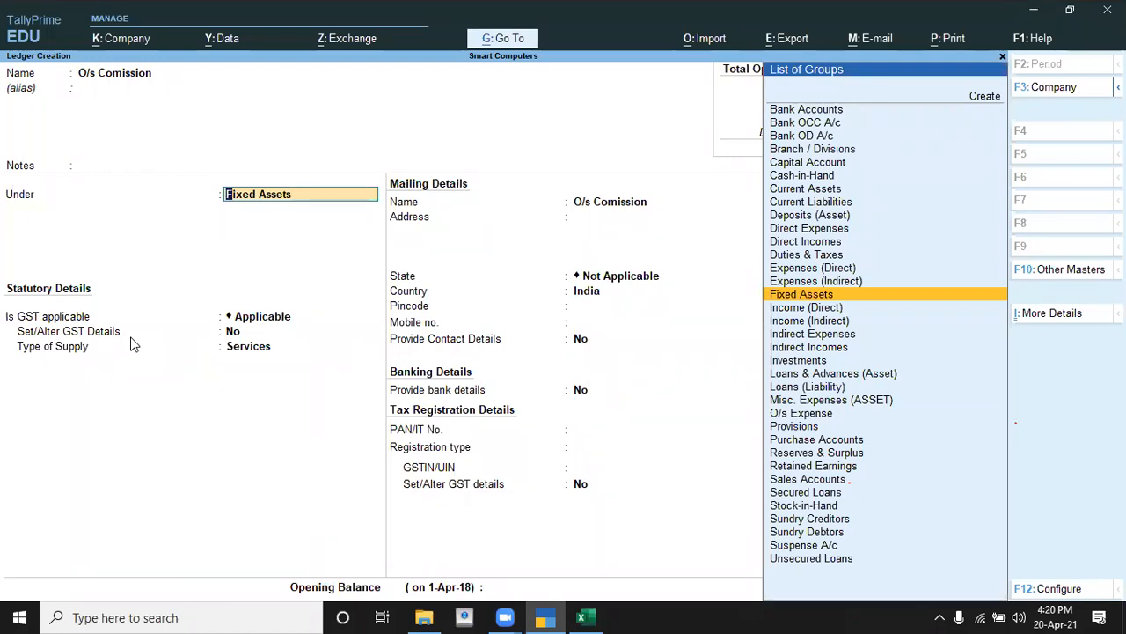
Step: Place the O/s Comission ledger under O/s Expense, with registration type Regular and the remaining mailing, banking and tax details at their defaults
text(O)
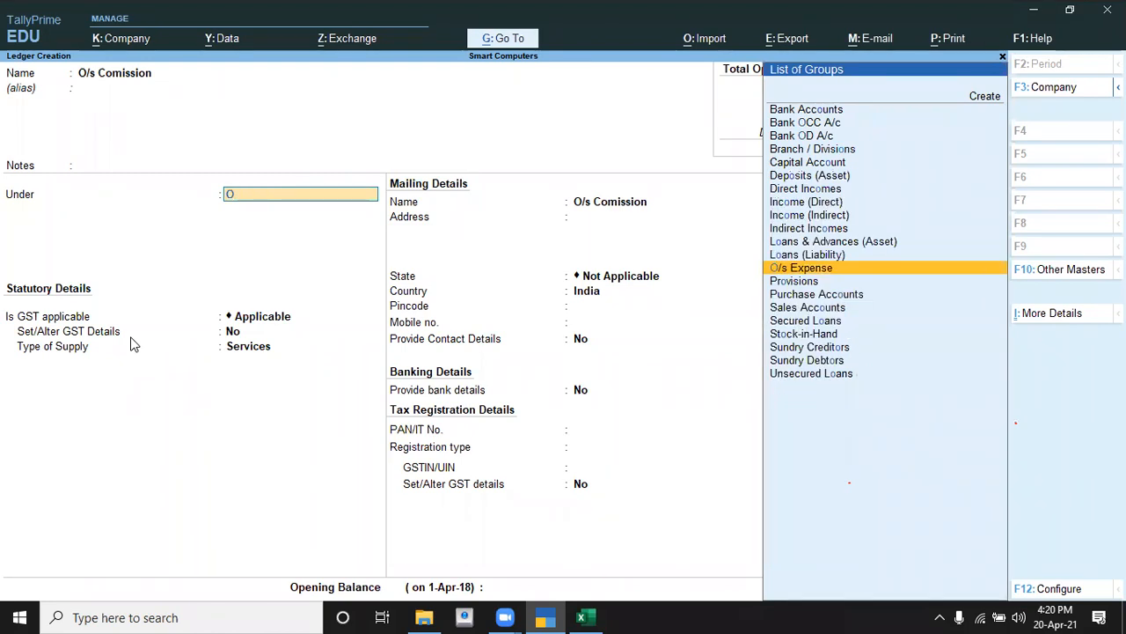
click(794, 269)
key(Return)
key(Return)
key(Return)
key(Return)
key(Return)
key(Return)
key(Return)
key(Return)
key(Return)
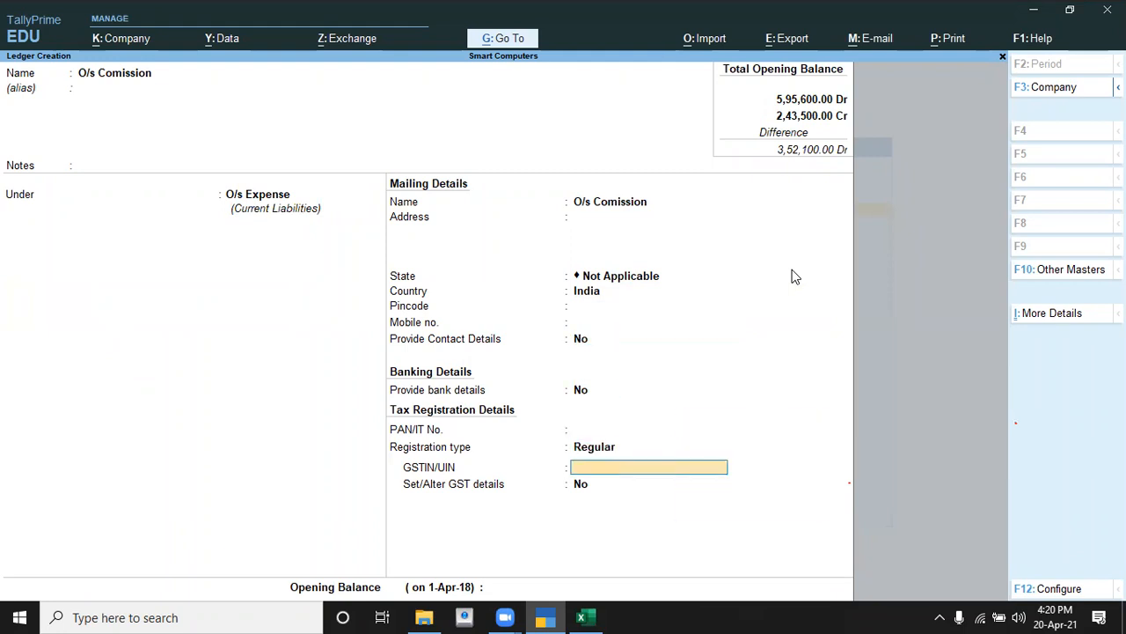
key(Return)
key(Return)
key(Return)
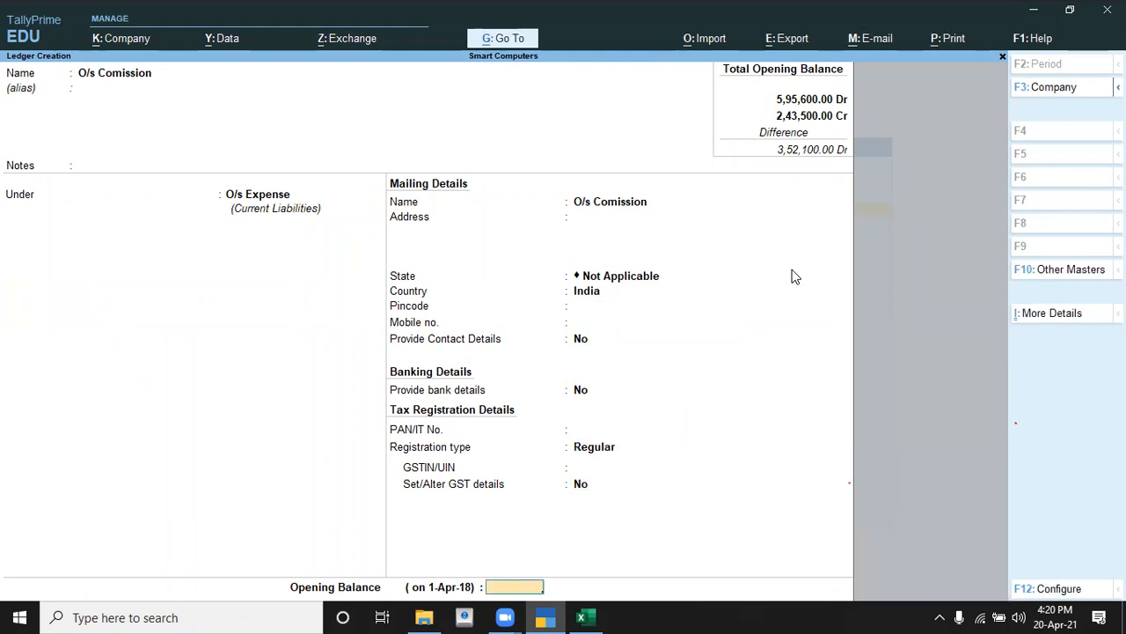
Step: Check the o/s comission amount in Excel, set the ledger's opening balance to 15000 credit in TallyPrime, and save it
key(alt+Tab)
key(alt+Tab)
text(15000)
key(Return)
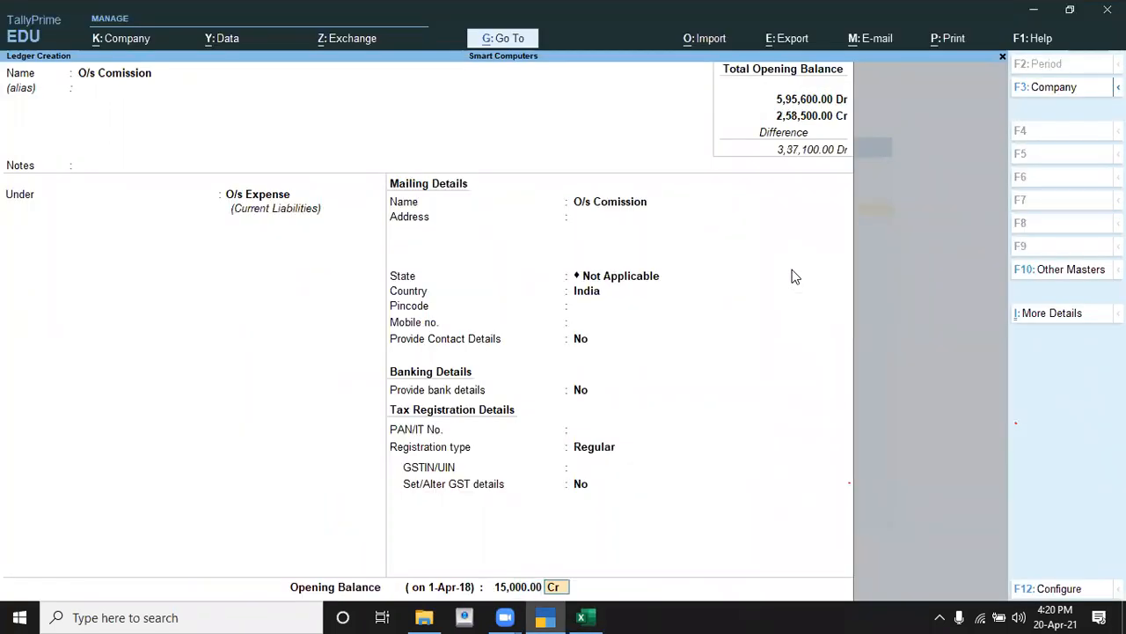
key(Return)
Step: Select the row 17 entry in the Excel trial balance and name the next TallyPrime ledger Bills Payable
key(alt+Tab)
key(Down)
key(alt+Tab)
text(Bills Payable)
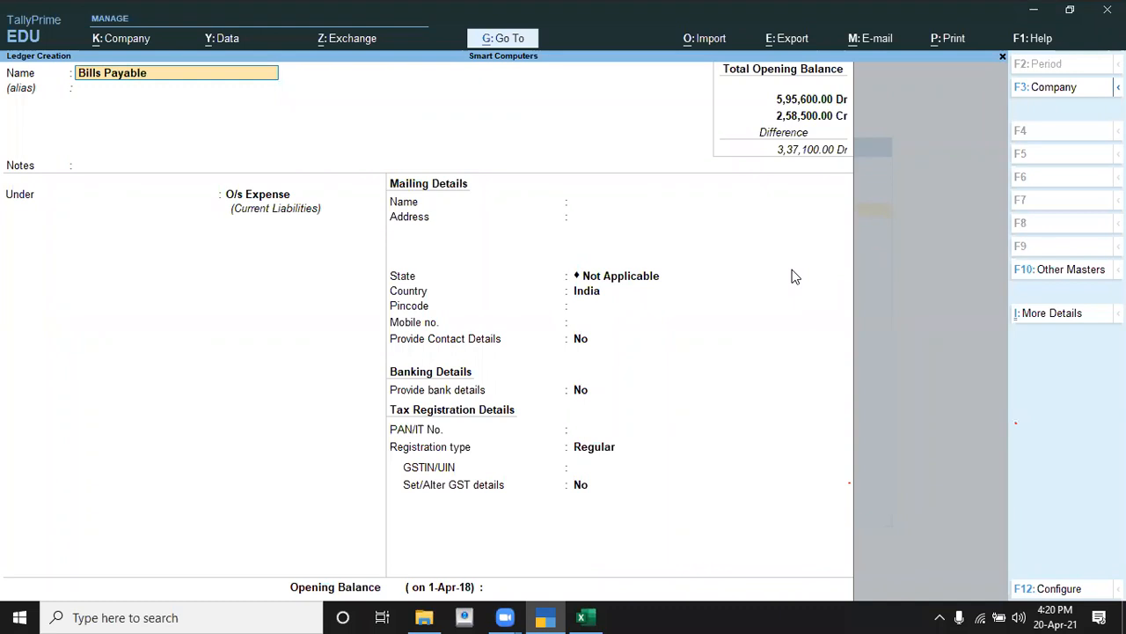
Step: Place the Bills Payable ledger under Current Liabilities, with registration type Regular and the remaining mailing, banking and tax details at their defaults
key(Return)
key(Return)
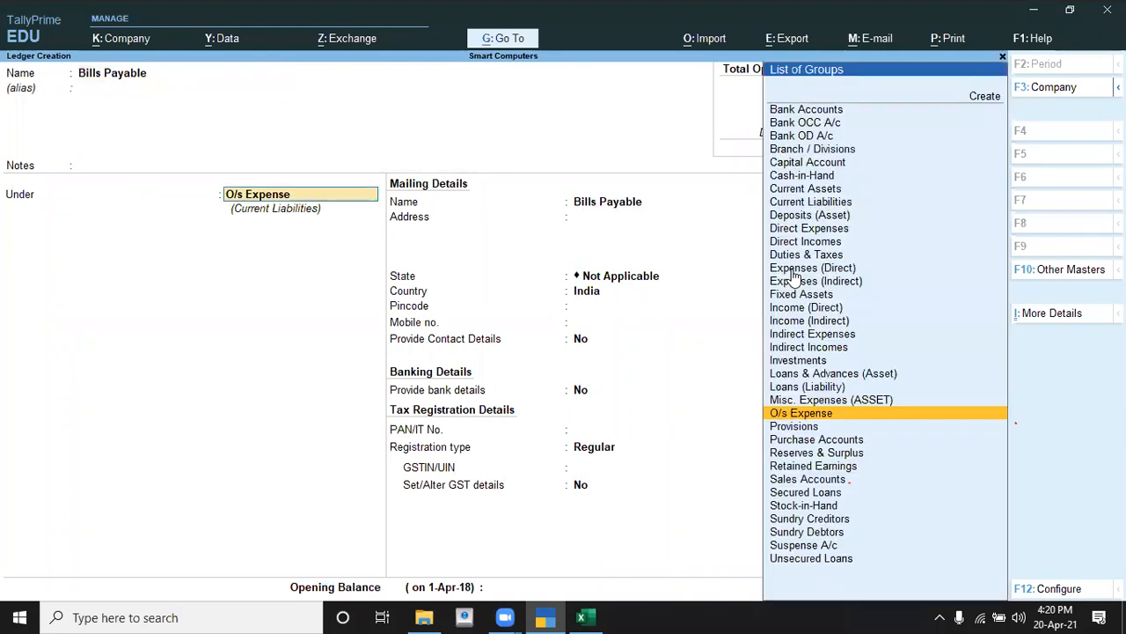
text(C)
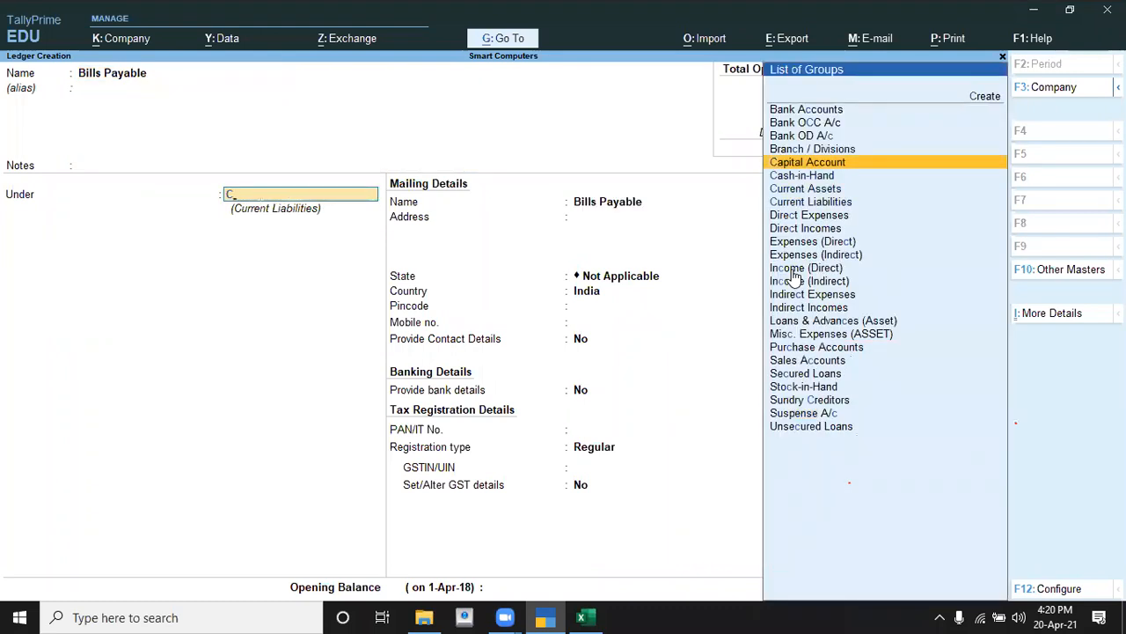
key(Down)
key(Down)
key(Down)
key(Return)
key(Return)
key(Return)
key(Return)
key(Return)
key(Return)
key(Return)
key(Return)
key(Return)
key(Return)
key(Return)
key(Return)
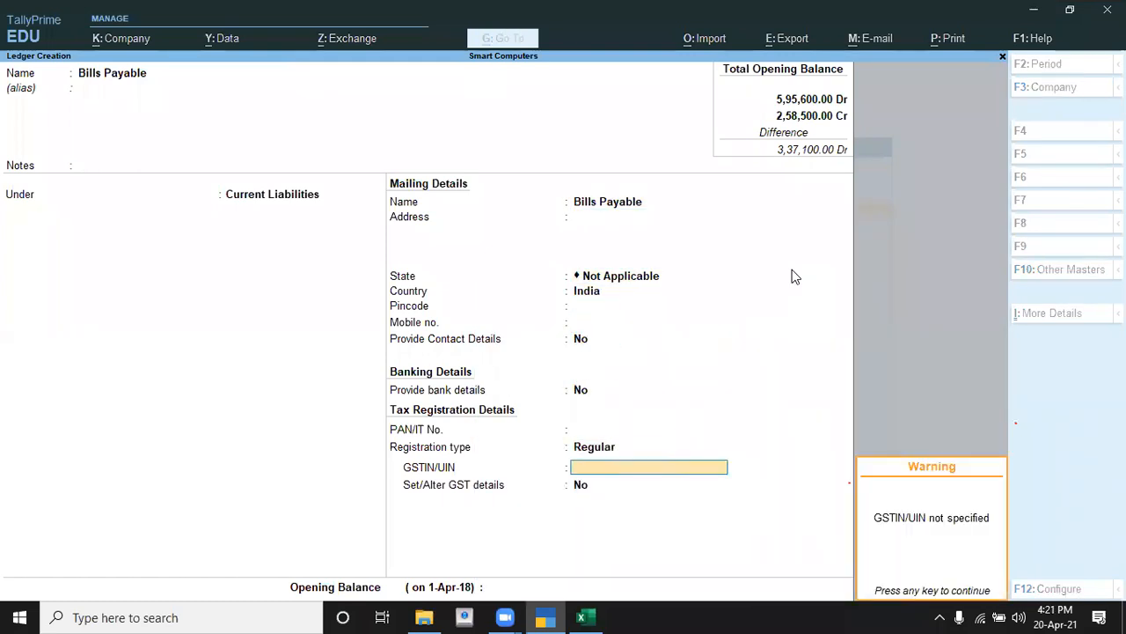
key(Return)
key(Return)
Step: Check the bills payable amount in Excel, set the ledger's opening balance to 6800 credit in TallyPrime, and save it
key(alt+Tab)
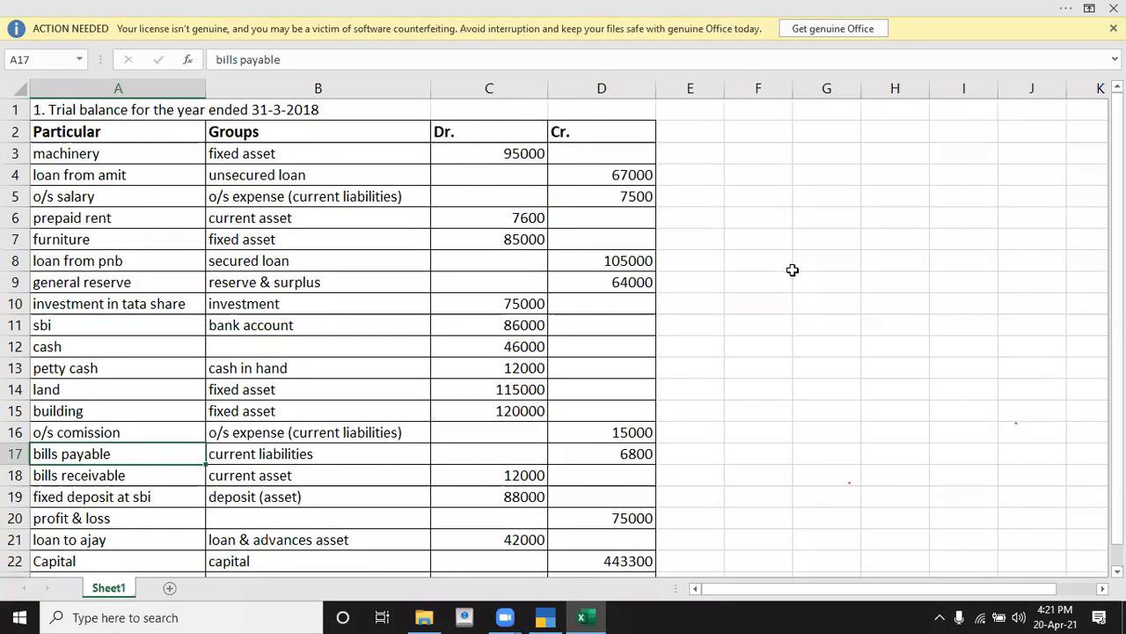
key(alt+Tab)
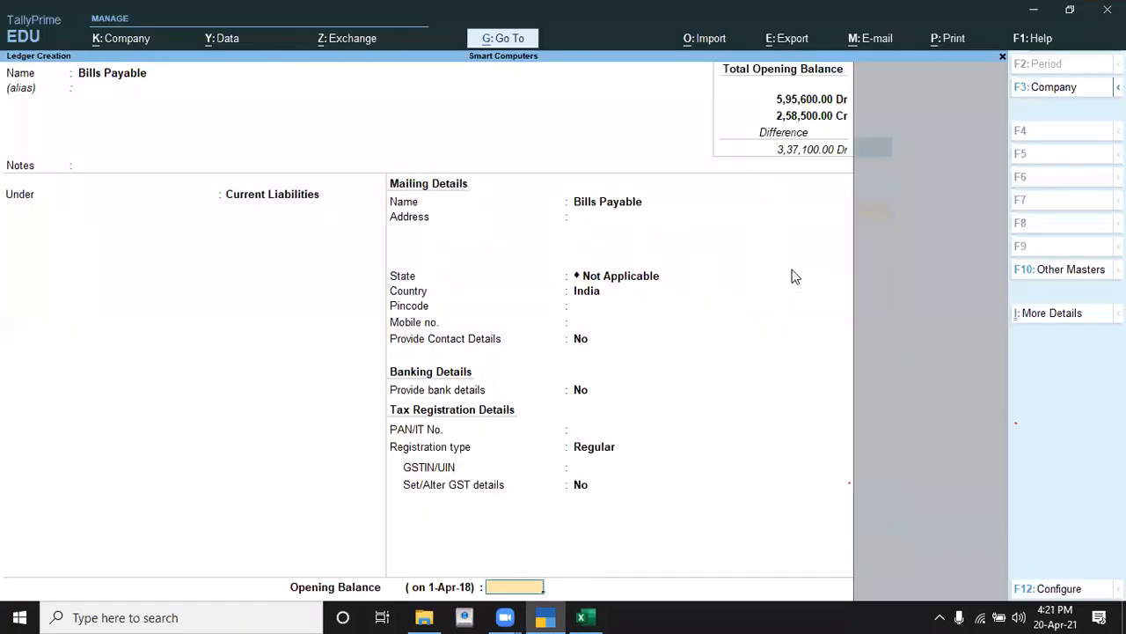
text(6800)
key(Return)
key(Return)
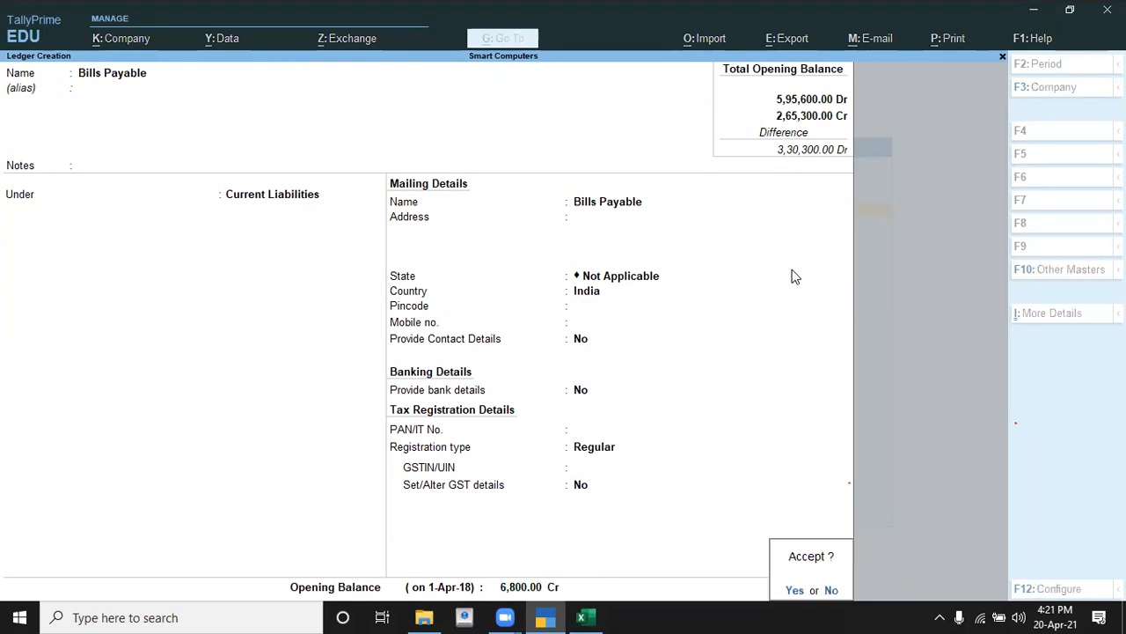
Step: Select the row 18 entry in the Excel trial balance and name the next TallyPrime ledger Bills Receivable, without alias or notes
key(alt+Tab)
key(Down)
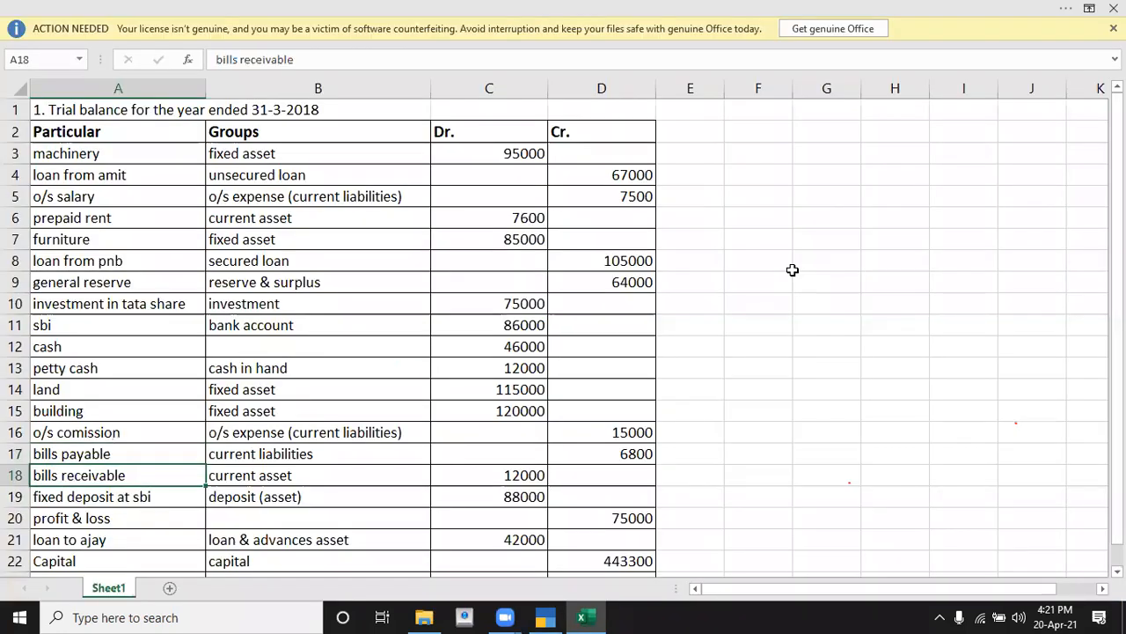
key(alt+Tab)
text(Bills Receivable)
key(Return)
key(Return)
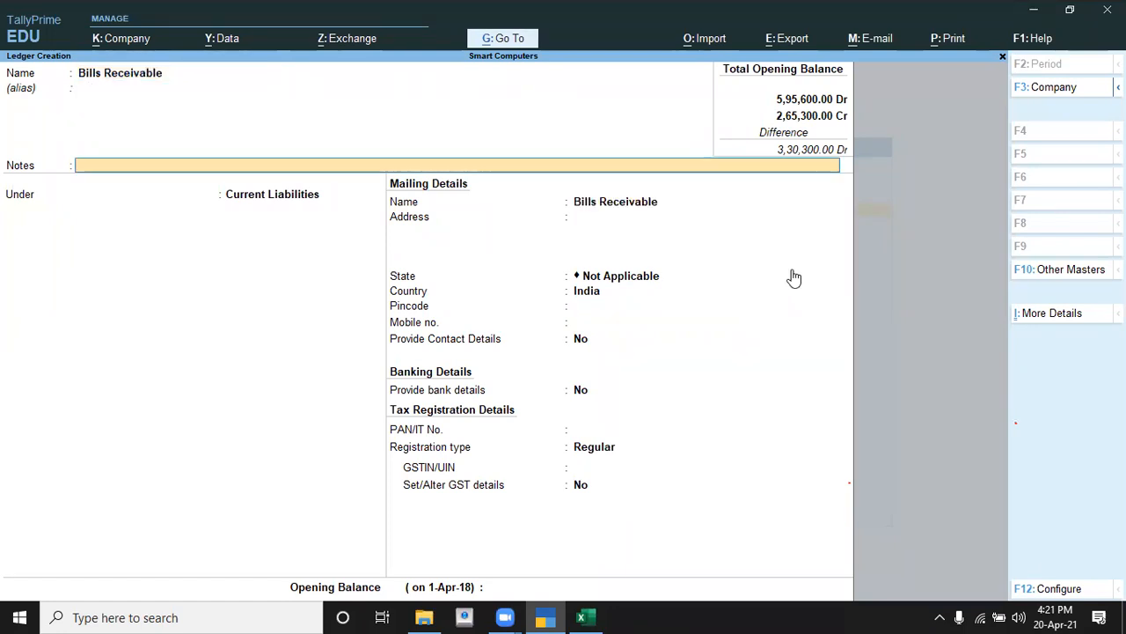
key(Return)
Step: Place the Bills Receivable ledger under Current Assets, with registration type Regular and the remaining statutory, mailing, banking and tax details at their defaults
text(C)
key(Down)
key(Down)
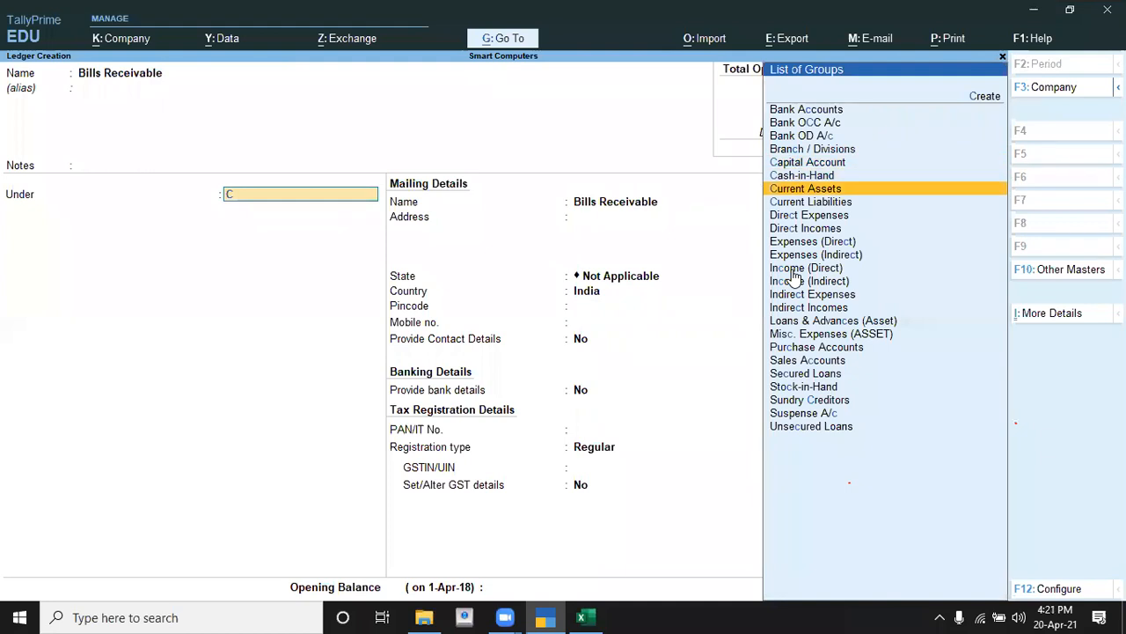
key(Return)
key(Return)
key(Return)
key(Return)
key(Return)
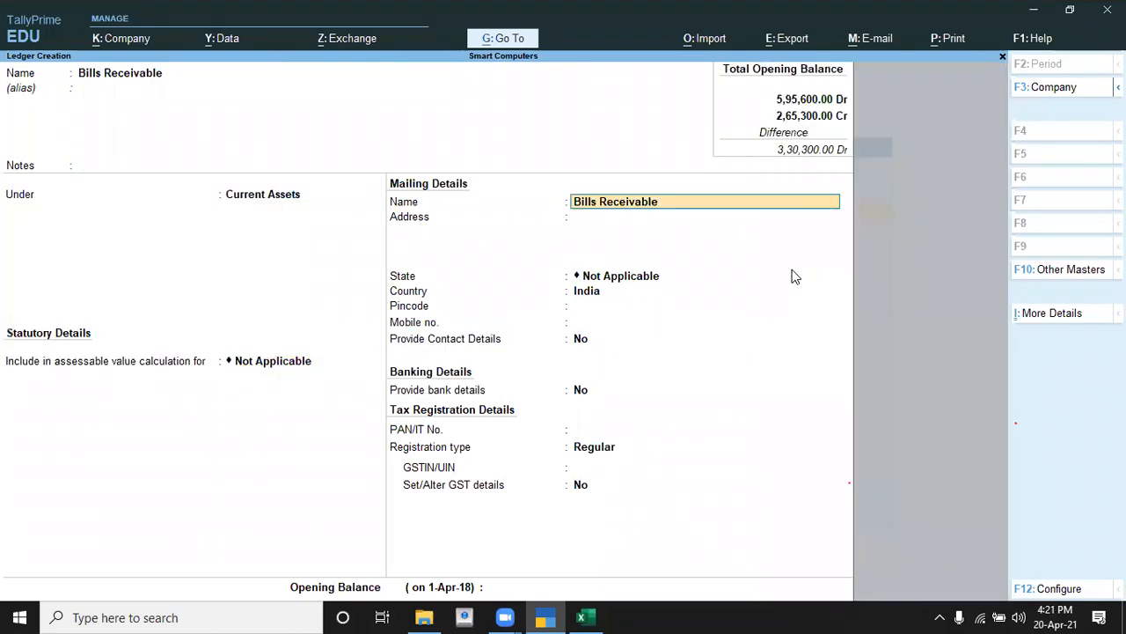
key(Return)
key(Return)
key(Return)
key(Return)
key(Return)
key(Return)
key(Return)
key(Return)
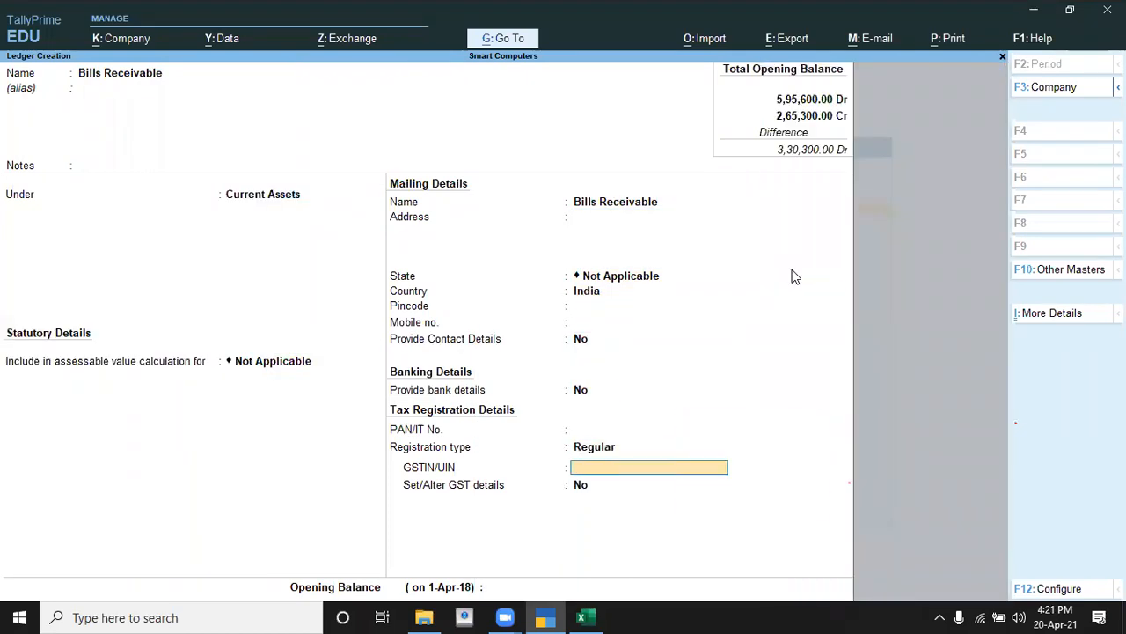
key(Return)
key(Return)
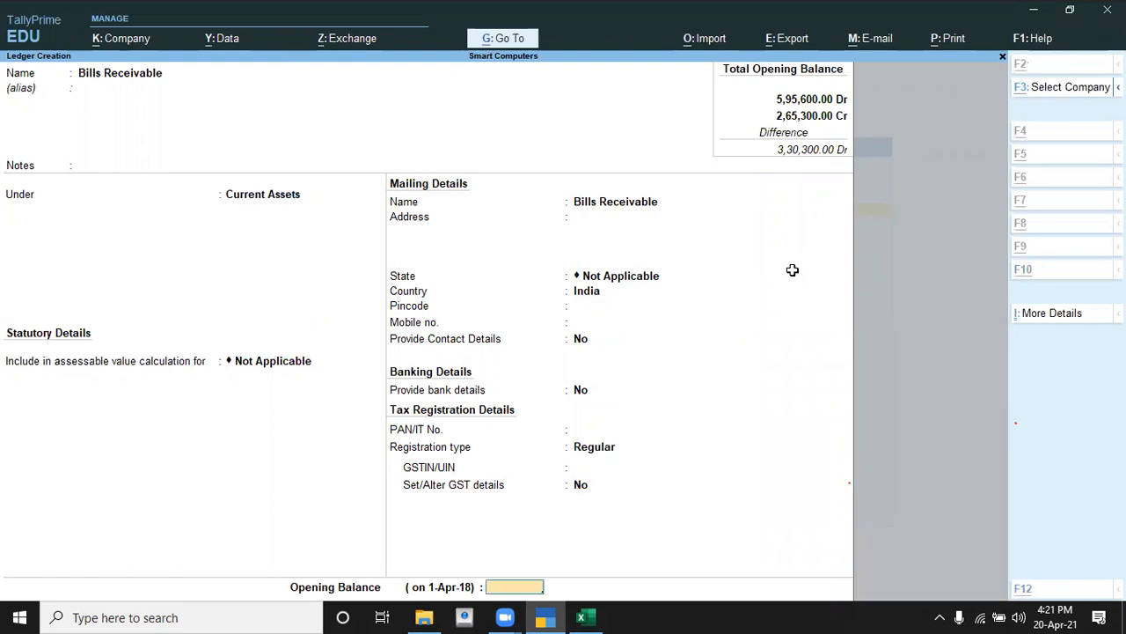
Step: Check the bills receivable amount in Excel, set the ledger's opening balance to 12000 debit in TallyPrime, and save it
key(alt+Tab)
key(alt+Tab)
text(12000)
key(Return)
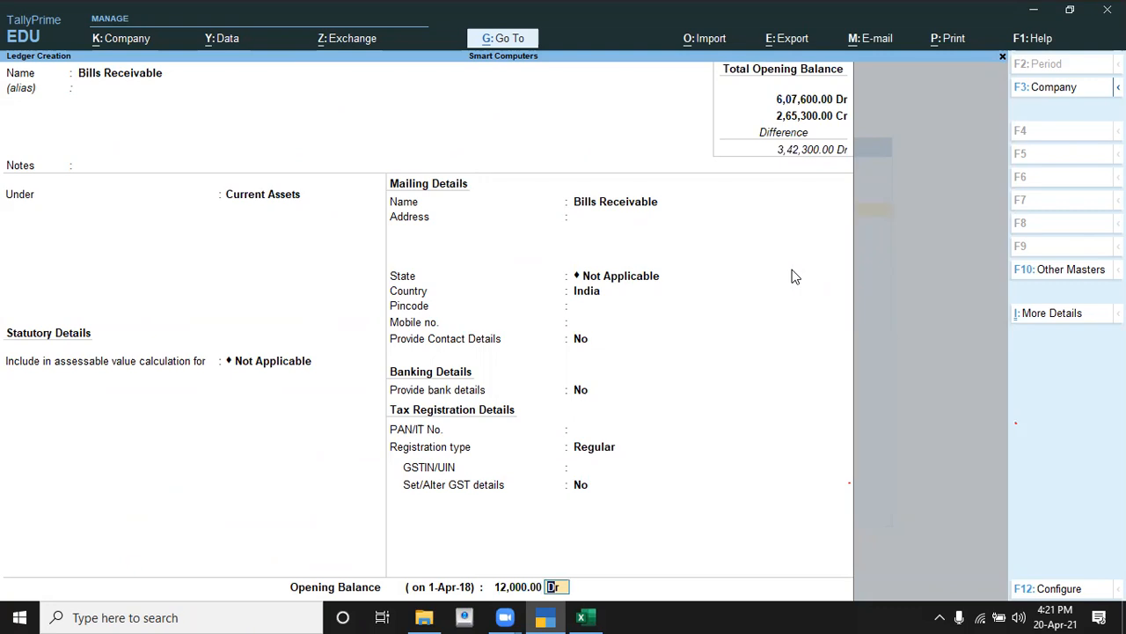
key(Return)
Step: Select the row 19 entry in the Excel trial balance and name the next TallyPrime ledger Fixed Deposit at Sbi, without alias or notes
key(alt+Tab)
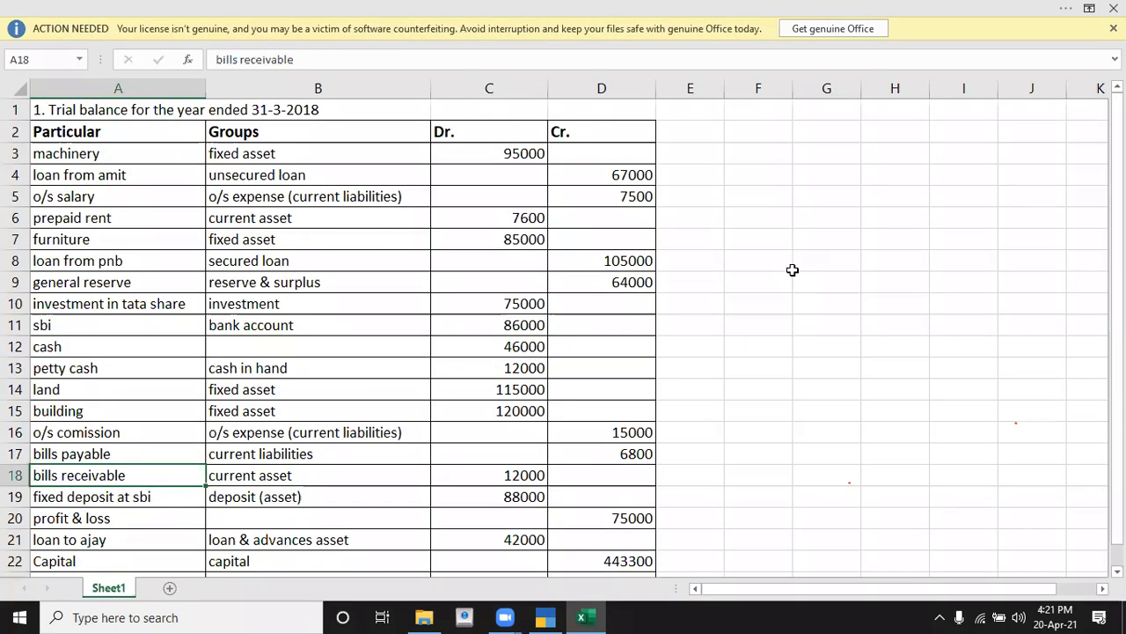
key(Down)
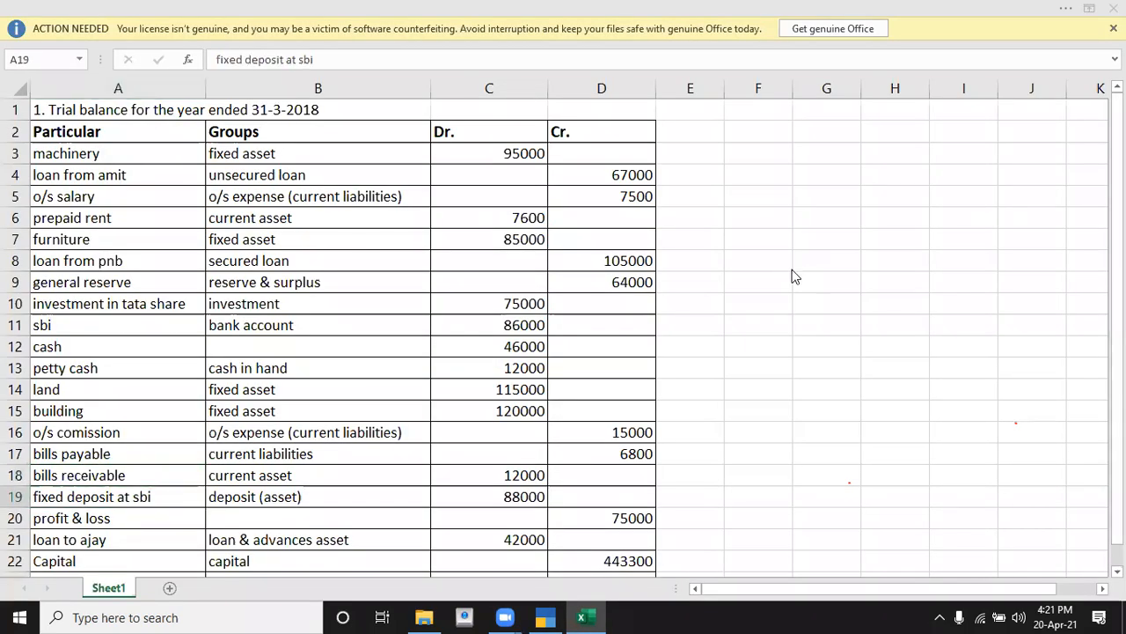
key(alt+Tab)
text(Fixed Deposit at Sbi)
key(Return)
key(Return)
key(Return)
Step: Place the Fixed Deposit at Sbi ledger under Deposits (Asset), with registration type Regular and the remaining mailing, banking and tax details at their defaults
text(D)
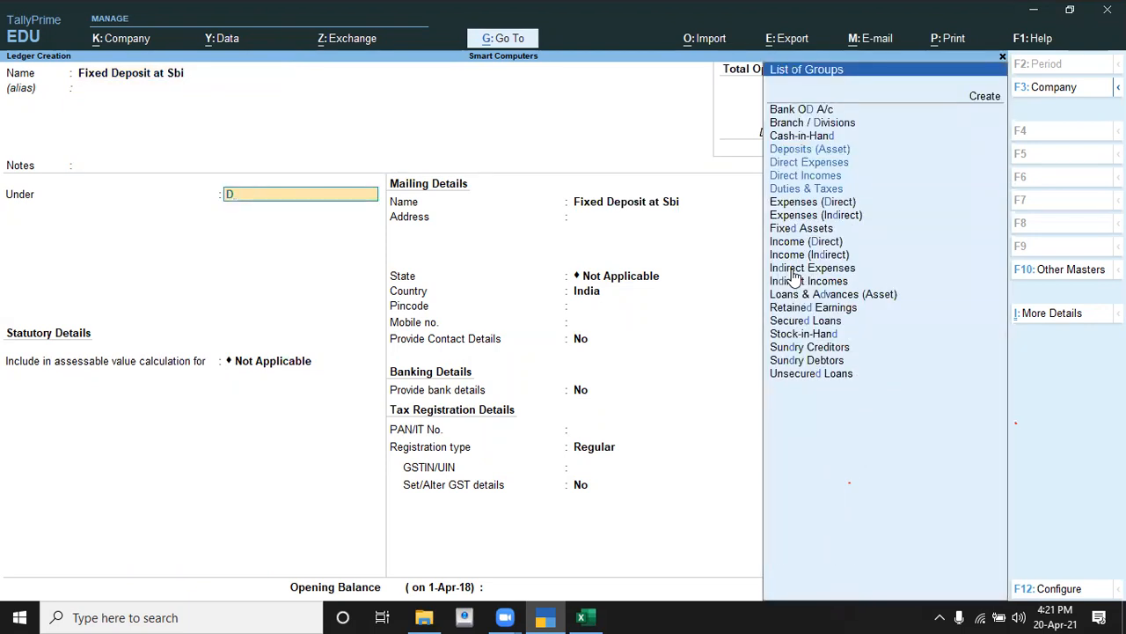
key(Down)
key(Up)
key(Return)
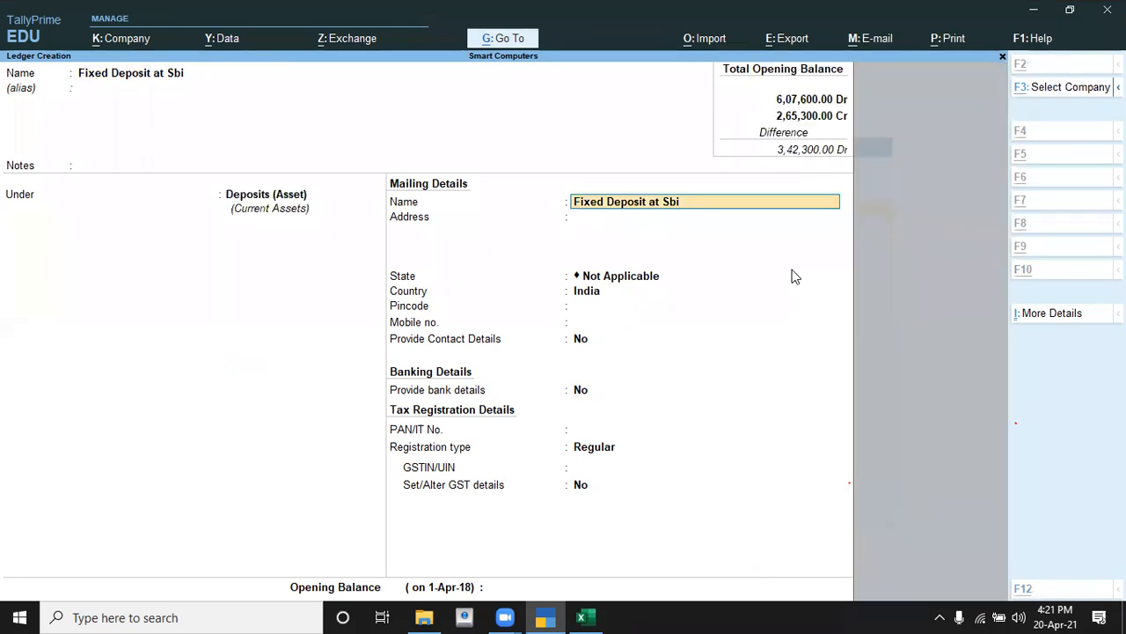
key(alt+Tab)
key(alt+Tab)
key(Return)
key(Return)
key(Return)
key(Return)
key(Return)
key(Return)
key(Return)
key(Return)
key(Return)
key(Return)
key(Return)
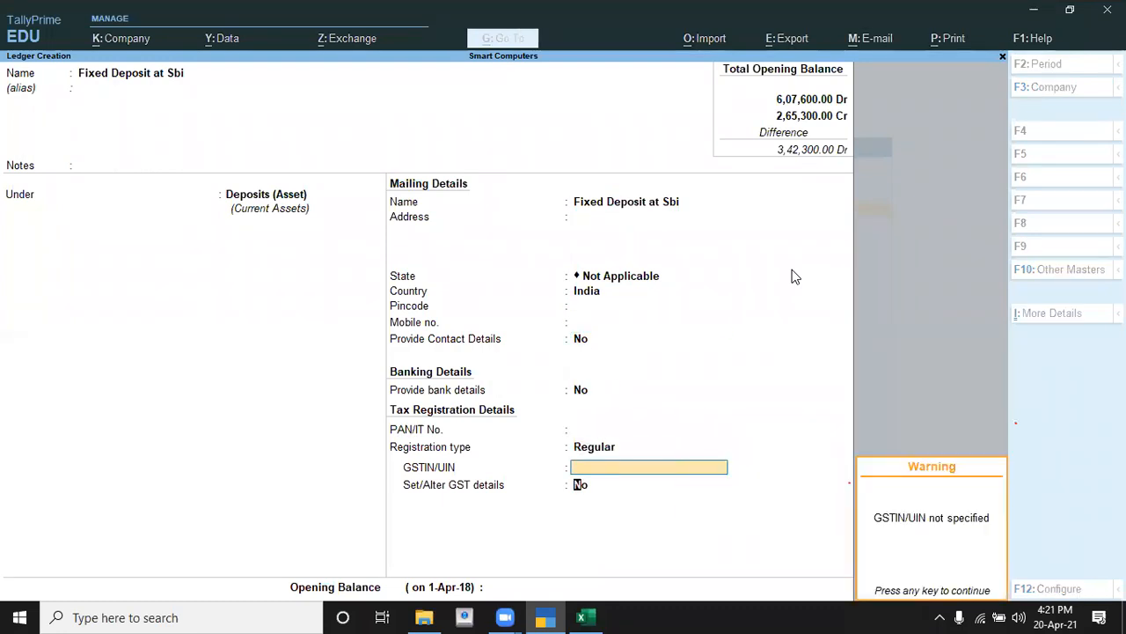
key(Return)
key(Return)
Step: Check the fixed deposit amount in Excel, set the ledger's opening balance to 88000 debit in TallyPrime, and save it
key(alt)
key(alt+Tab)
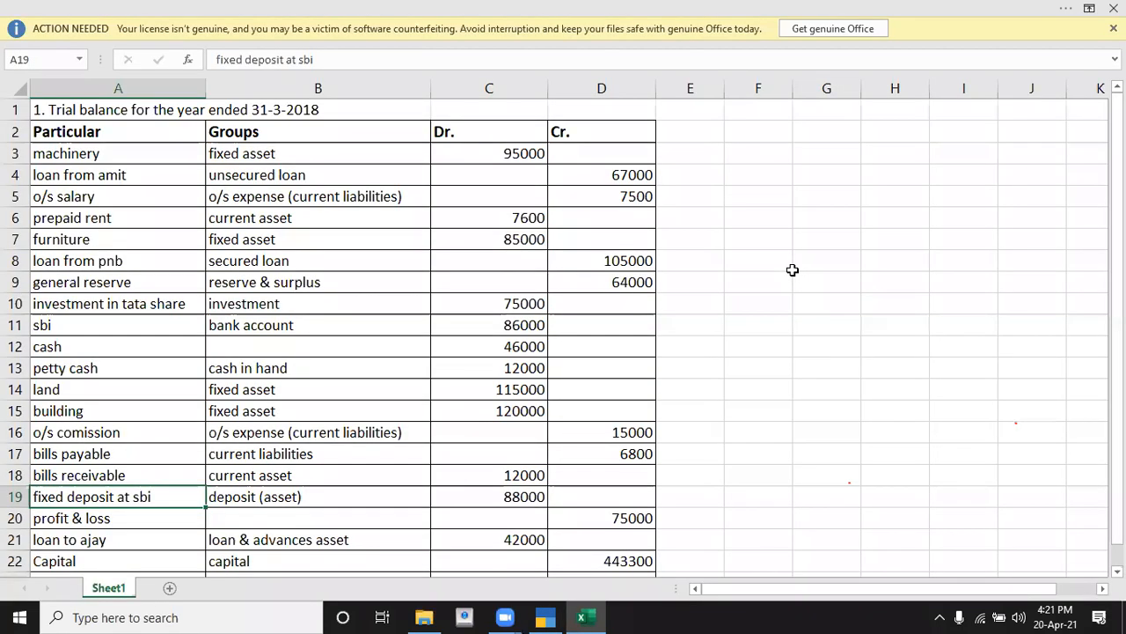
key(alt+Tab)
text(88)
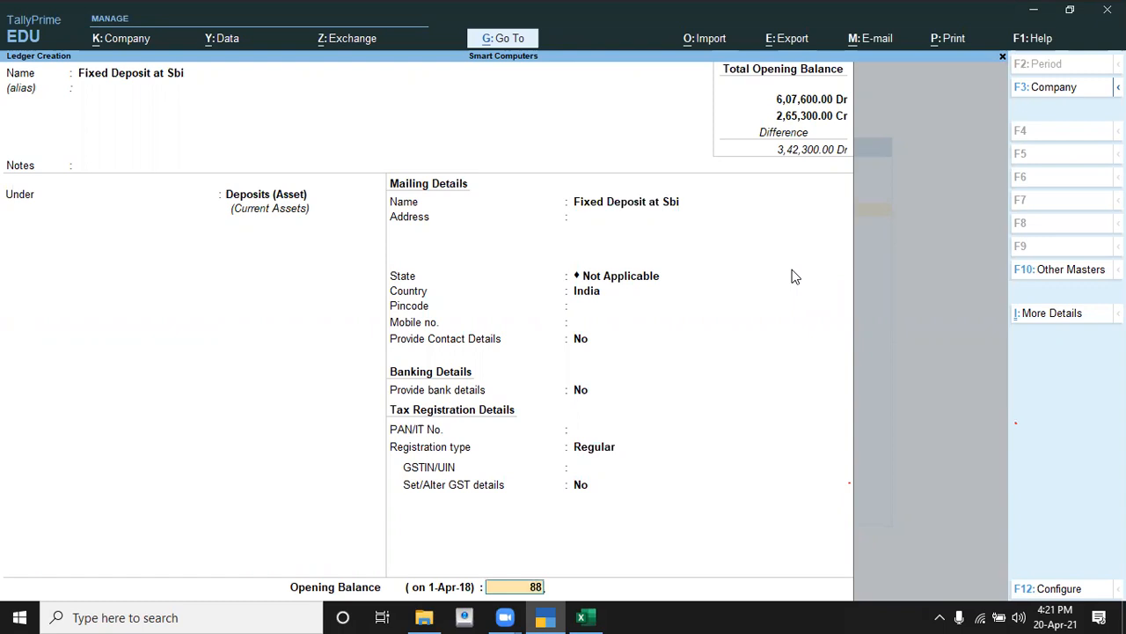
text(,000)
key(Return)
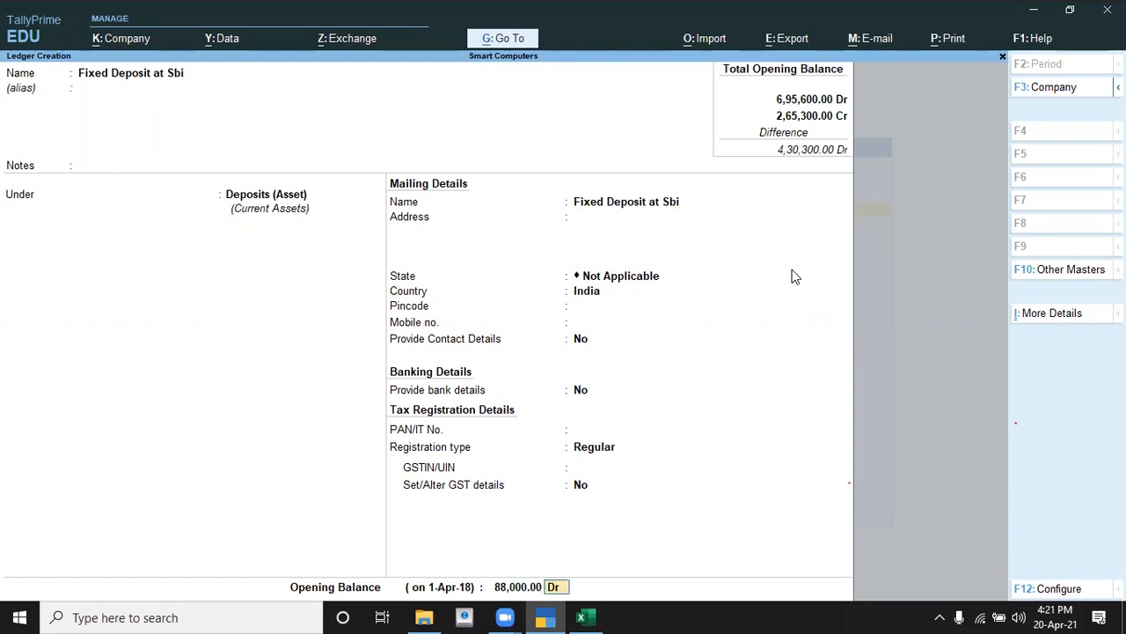
key(Return)
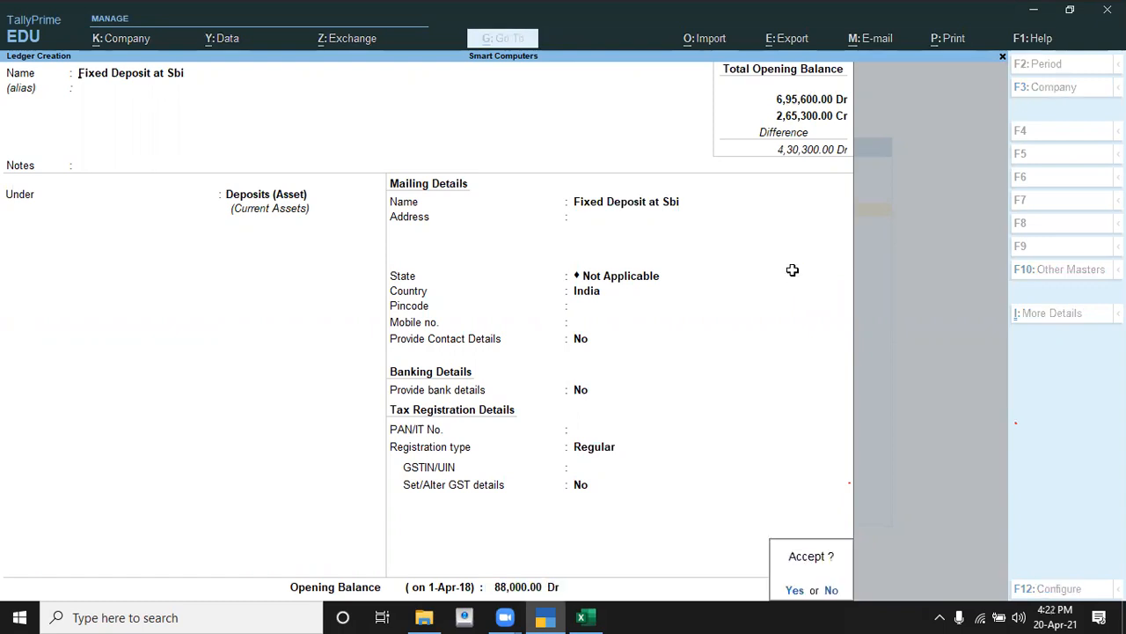
Step: Skip profit & loss, select the row 21 loan entry in the Excel trial balance, and name the next TallyPrime ledger after it
key(alt+Tab)
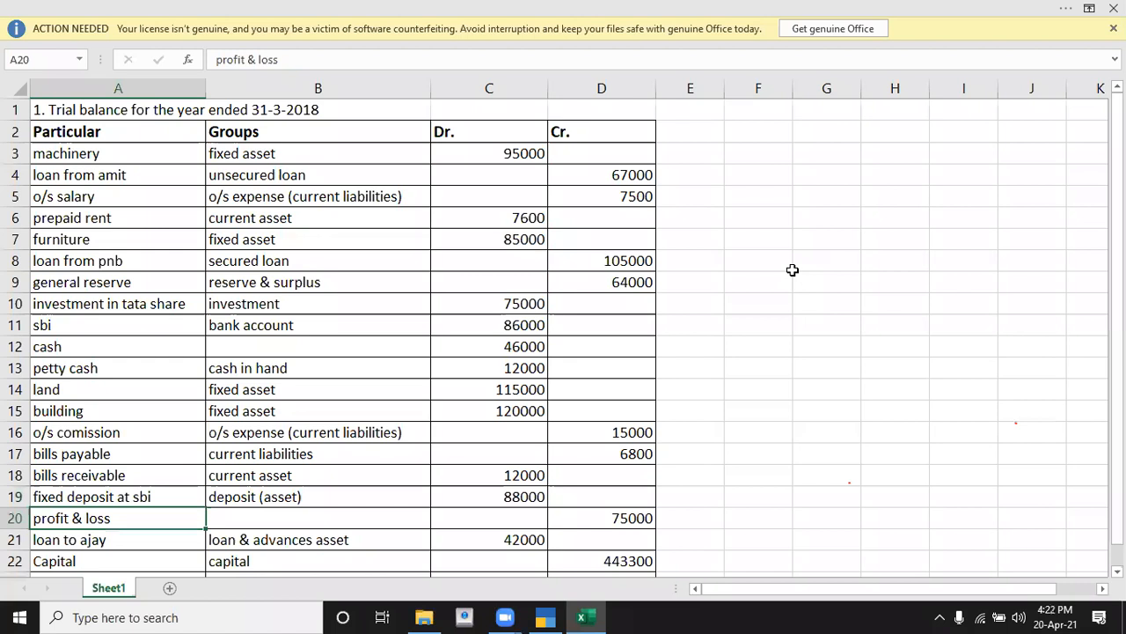
key(Down)
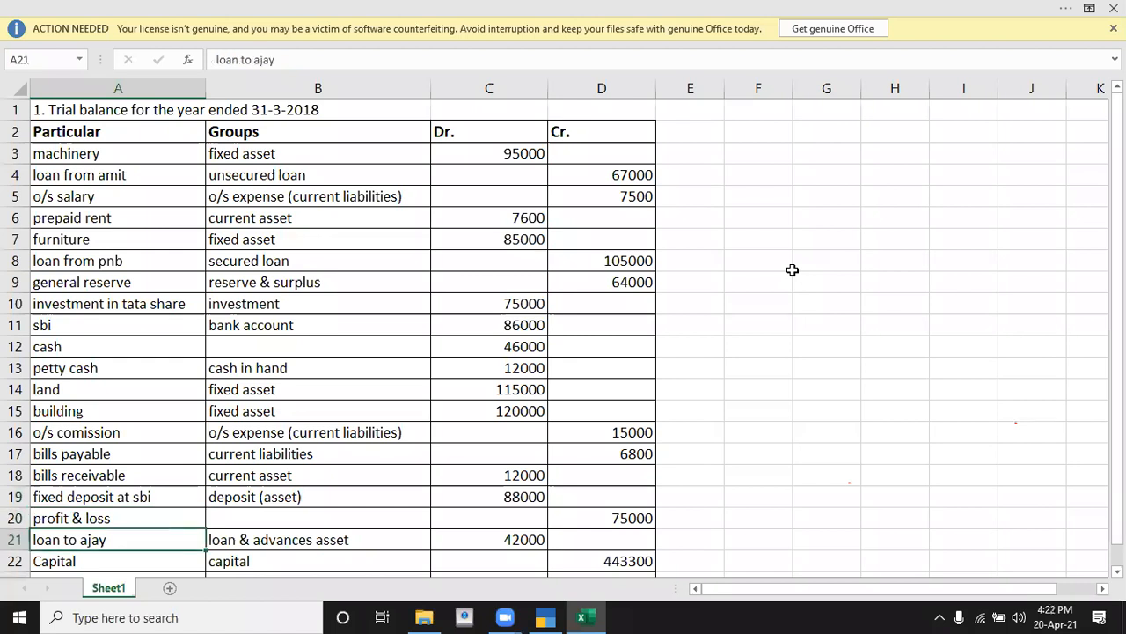
key(alt+Tab)
text(Loan to Ajay)
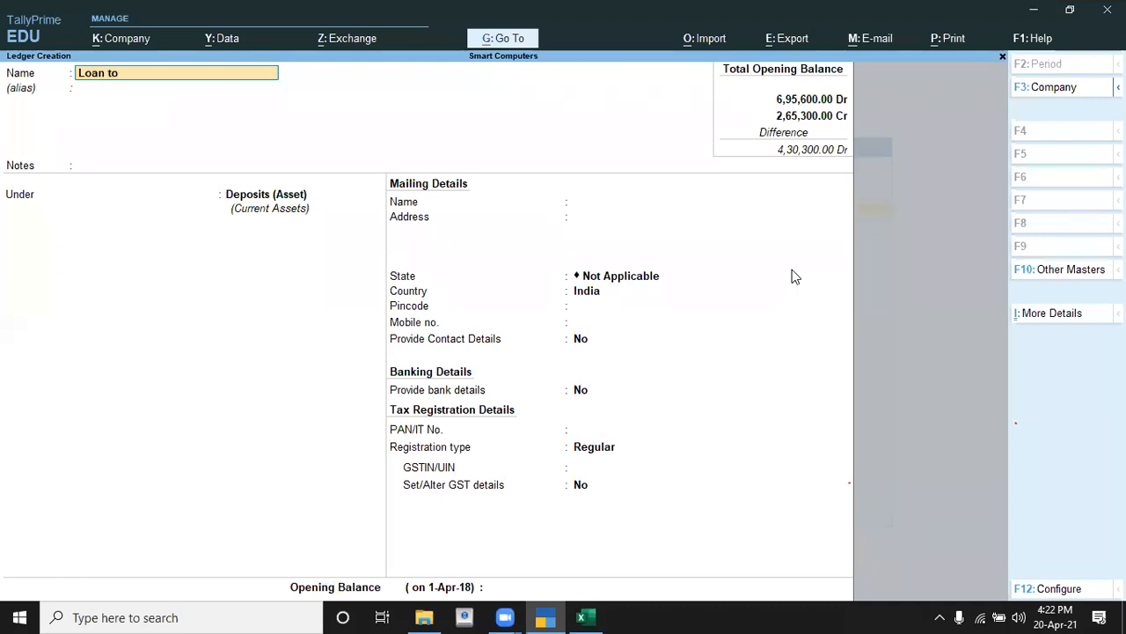
key(Return)
key(Return)
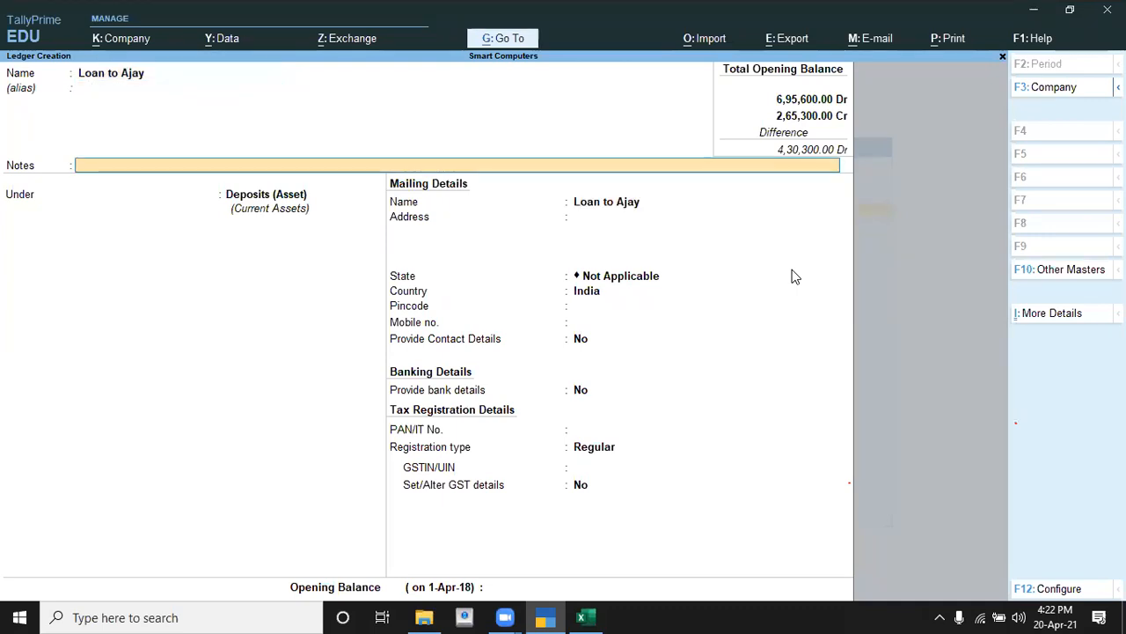
key(Return)
Step: Check the loan's group in Excel and place its TallyPrime ledger under Loans & Advances (Asset), with registration type Regular and other details at defaults
key(alt+Tab)
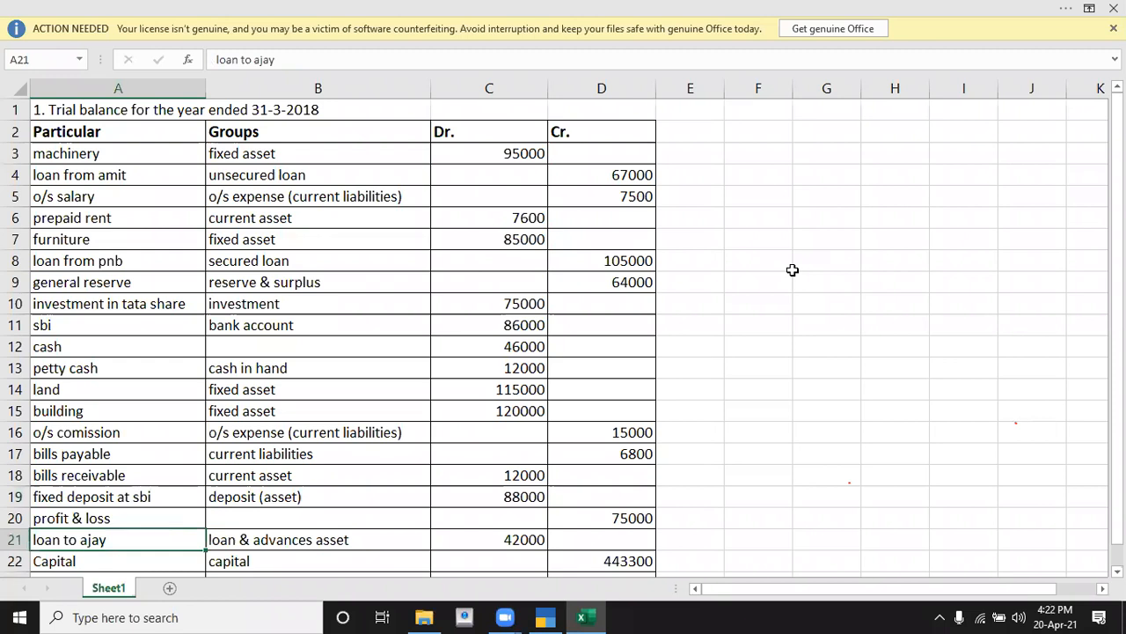
key(alt+Tab)
text(L)
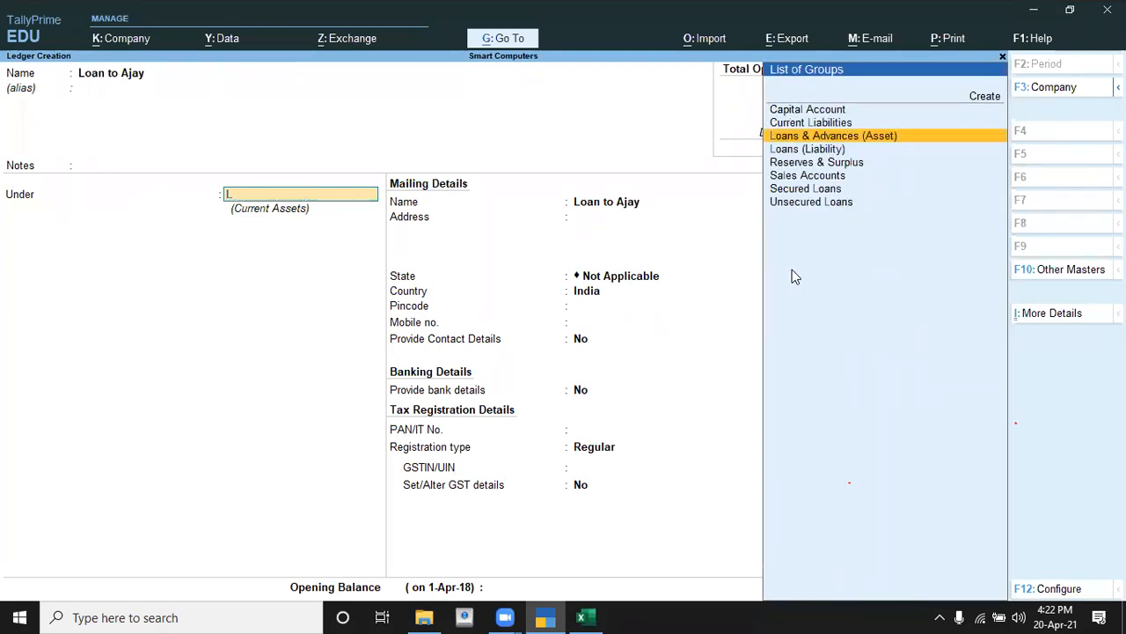
key(Return)
key(Return)
key(Return)
key(Return)
key(Return)
key(Return)
key(Return)
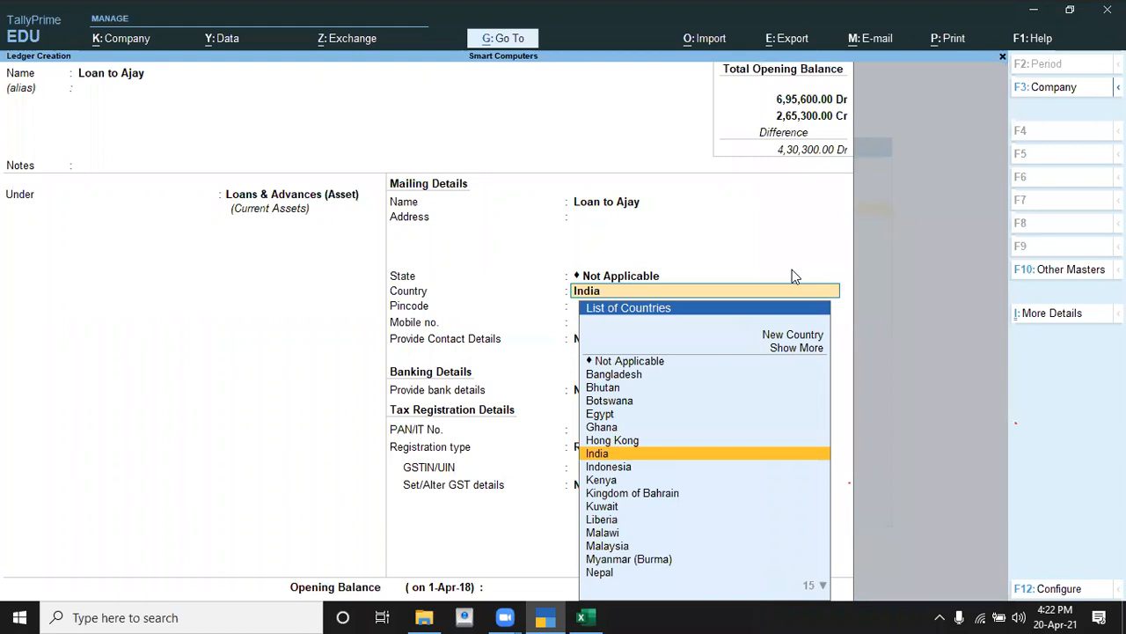
key(Return)
key(Return)
key(Return)
key(Return)
key(Return)
key(Return)
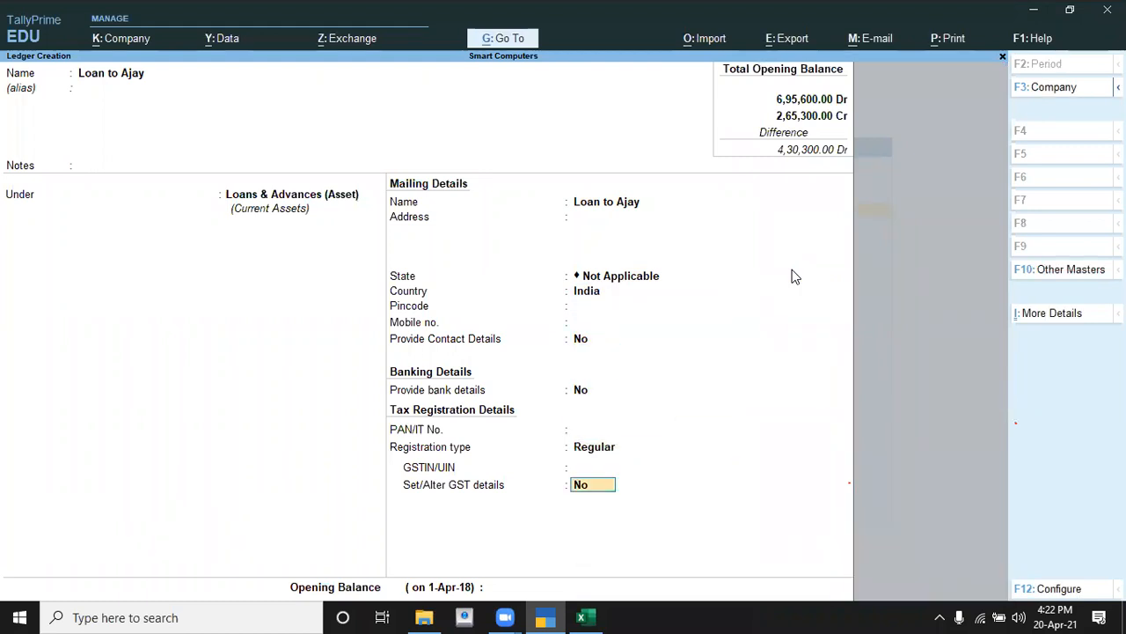
Step: Check the row 21 loan amount in Excel, set the ledger's opening balance to 42000 debit in TallyPrime, and save it
key(alt+Tab)
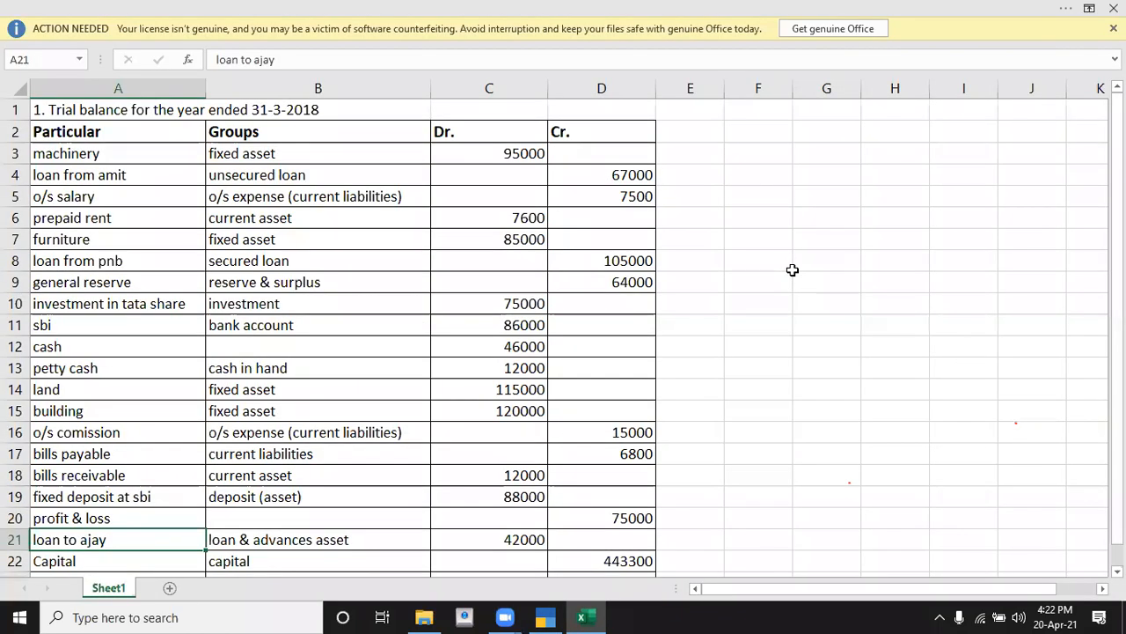
key(alt+Tab)
text(4)
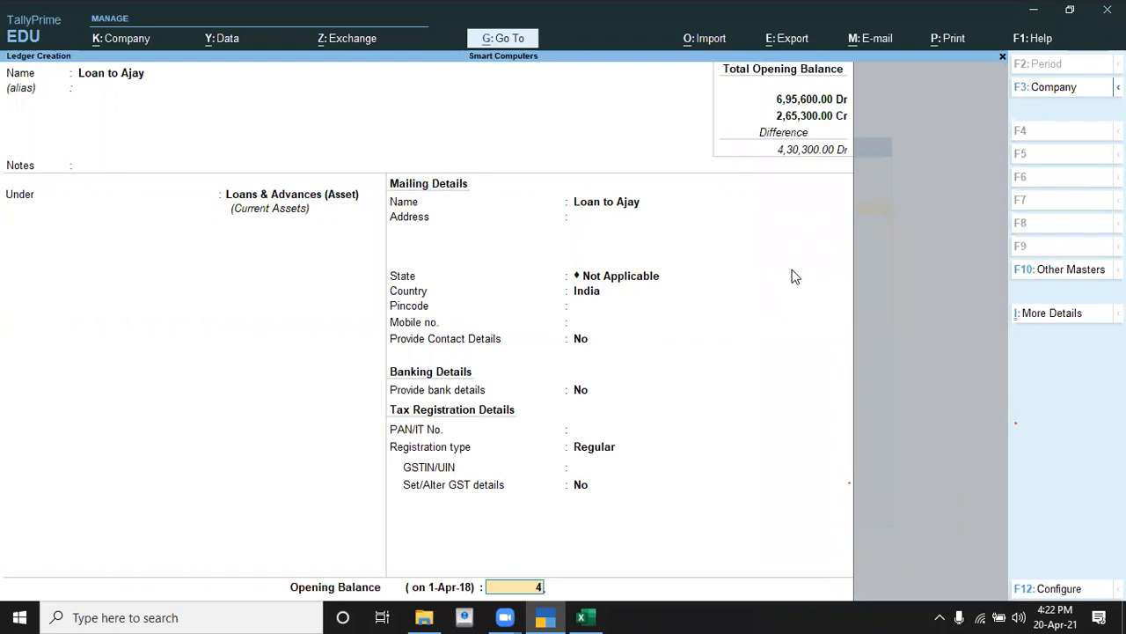
text(000)
key(BackSpace)
key(BackSpace)
key(BackSpace)
text(2000)
key(Return)
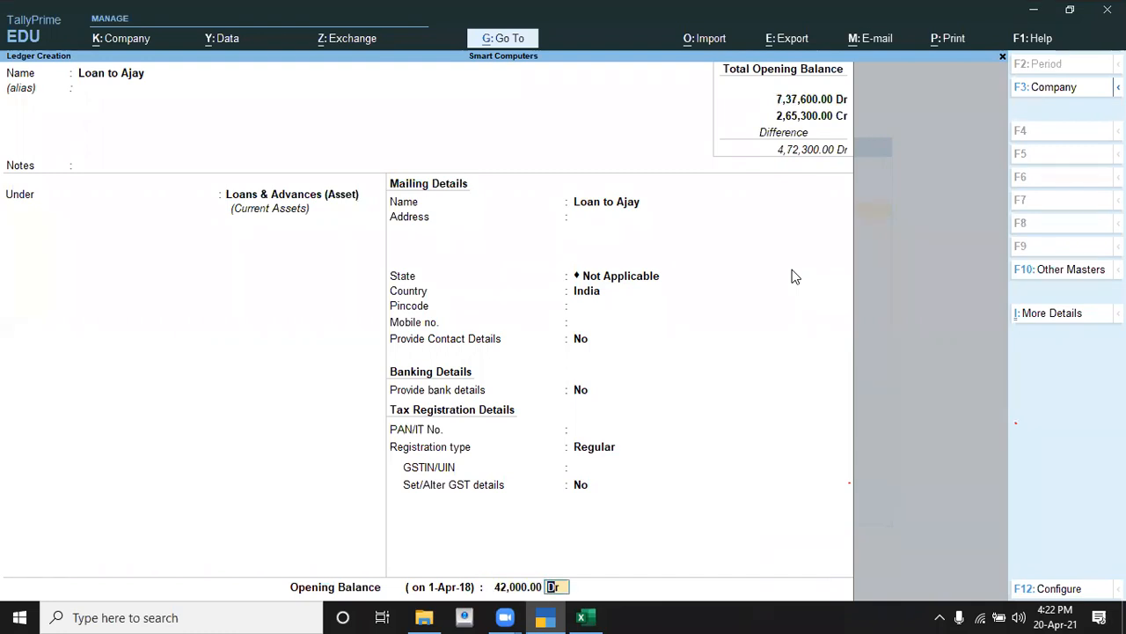
key(Return)
Step: Select the row 22 entry in the Excel trial balance and name the next TallyPrime ledger Capital
key(alt+Tab)
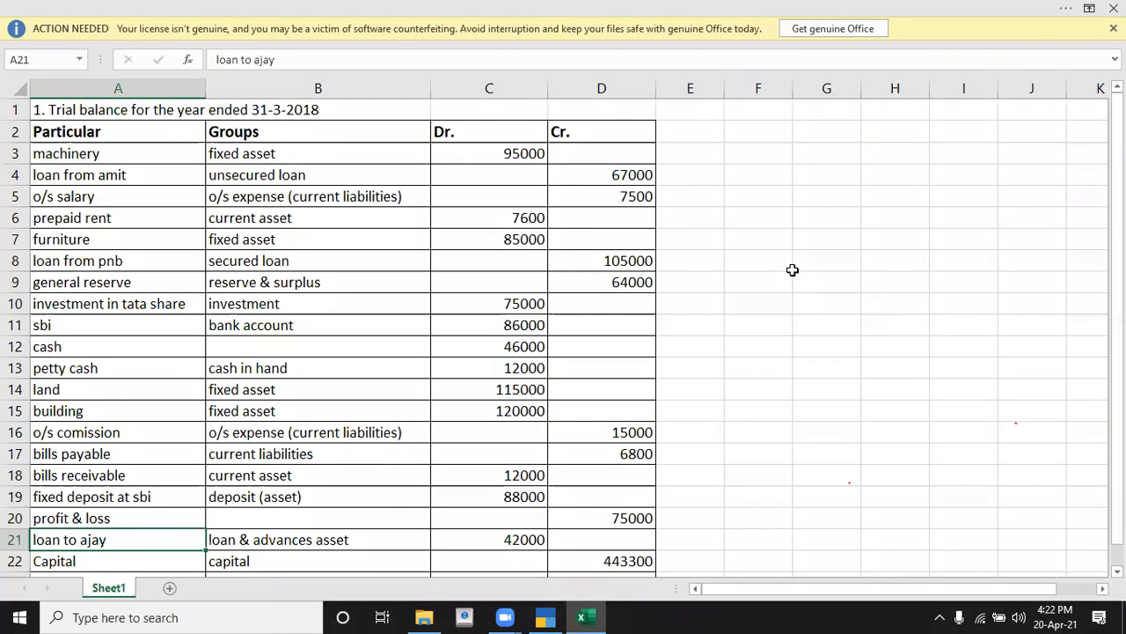
key(Down)
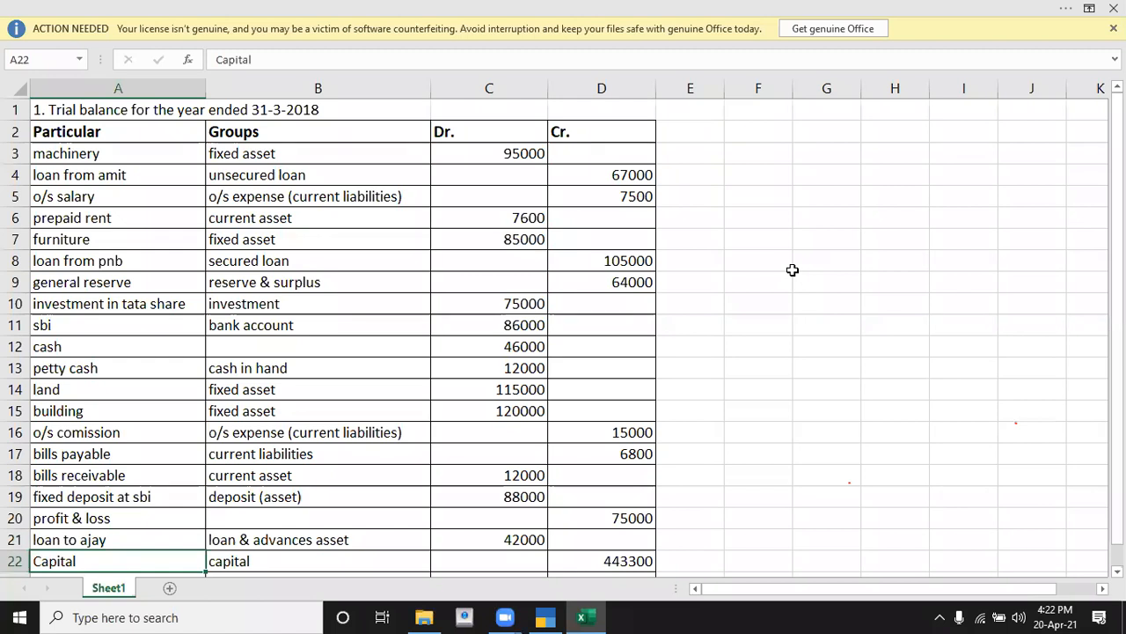
scroll(791, 270, down, 1)
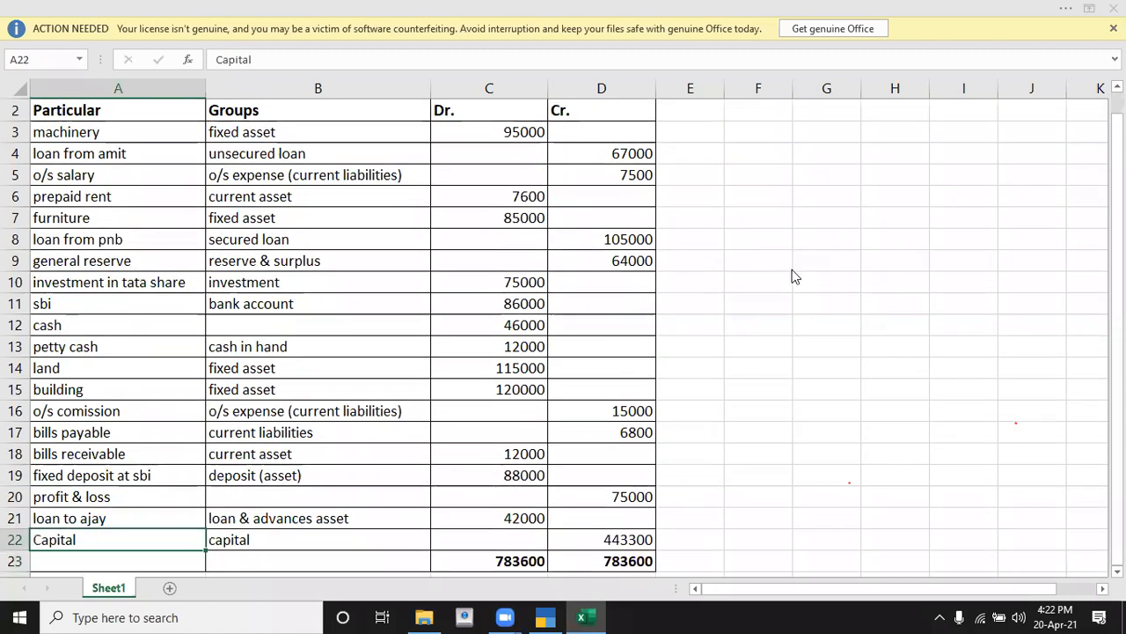
key(alt+Tab)
text(Capit)
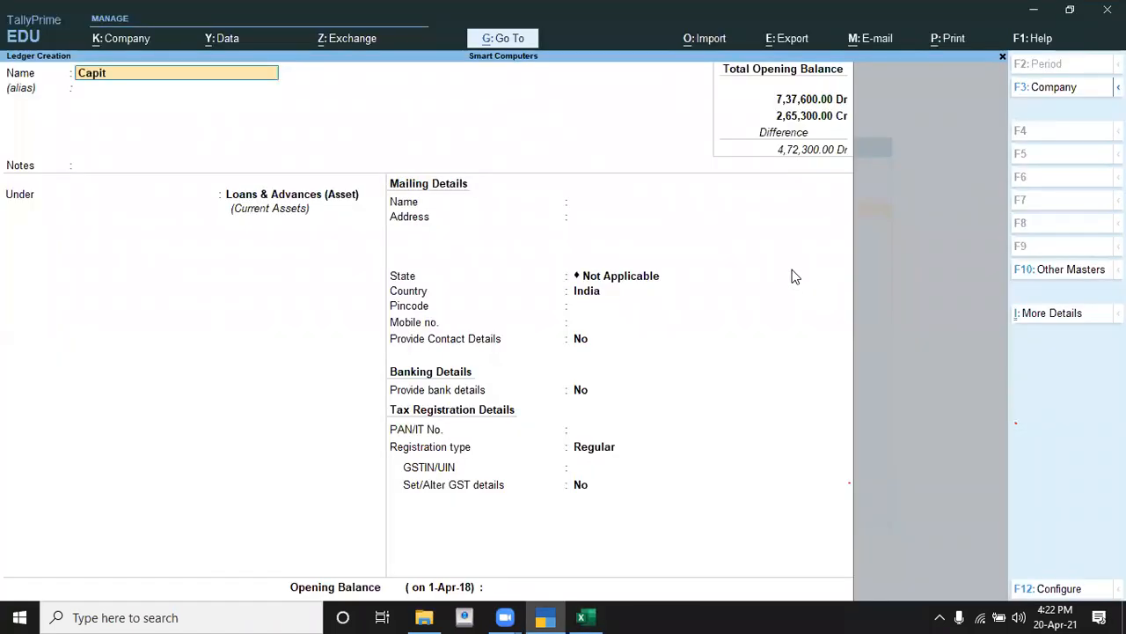
text(al)
key(Return)
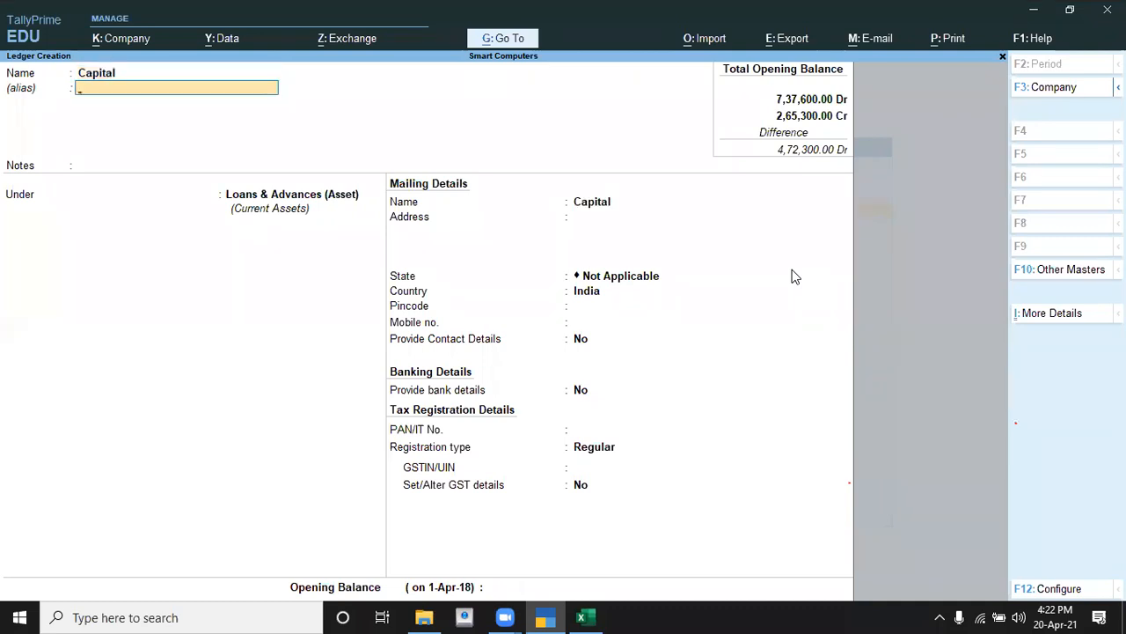
Step: Place the Capital ledger under the Capital Account group, keeping its mailing, banking and tax details at defaults
key(Return)
key(Return)
text(C)
key(Return)
key(Return)
key(Return)
key(Return)
key(Return)
key(Return)
key(Return)
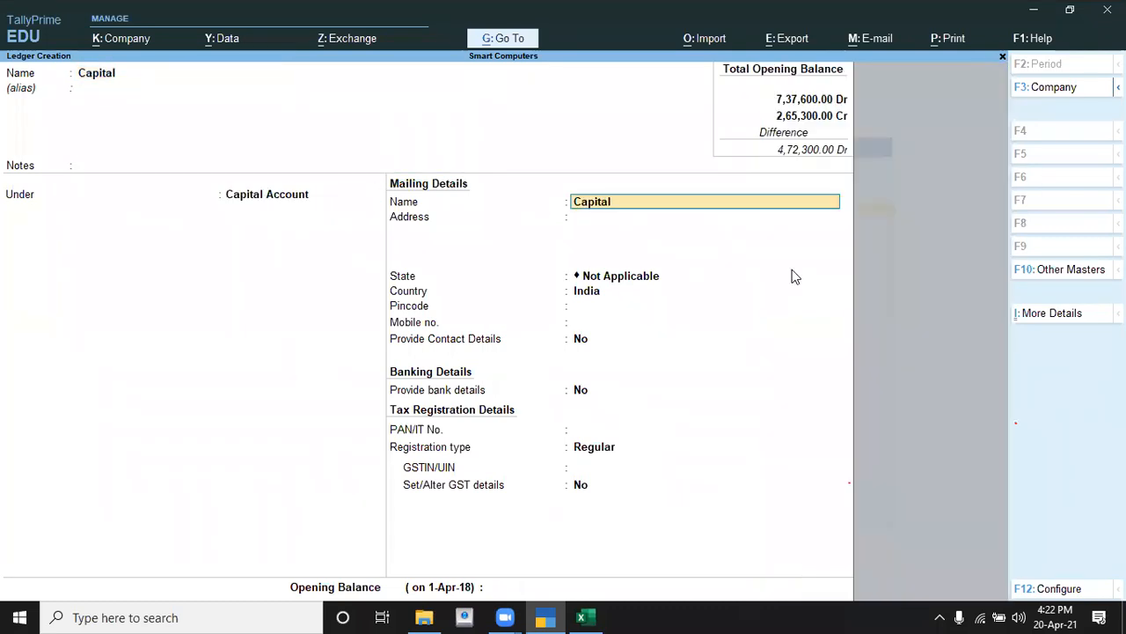
key(Return)
key(Return)
key(Return)
key(Return)
key(Return)
Step: Check the capital amount in Excel, set the ledger's opening balance to 443300 credit in TallyPrime, and save it
key(alt+Tab)
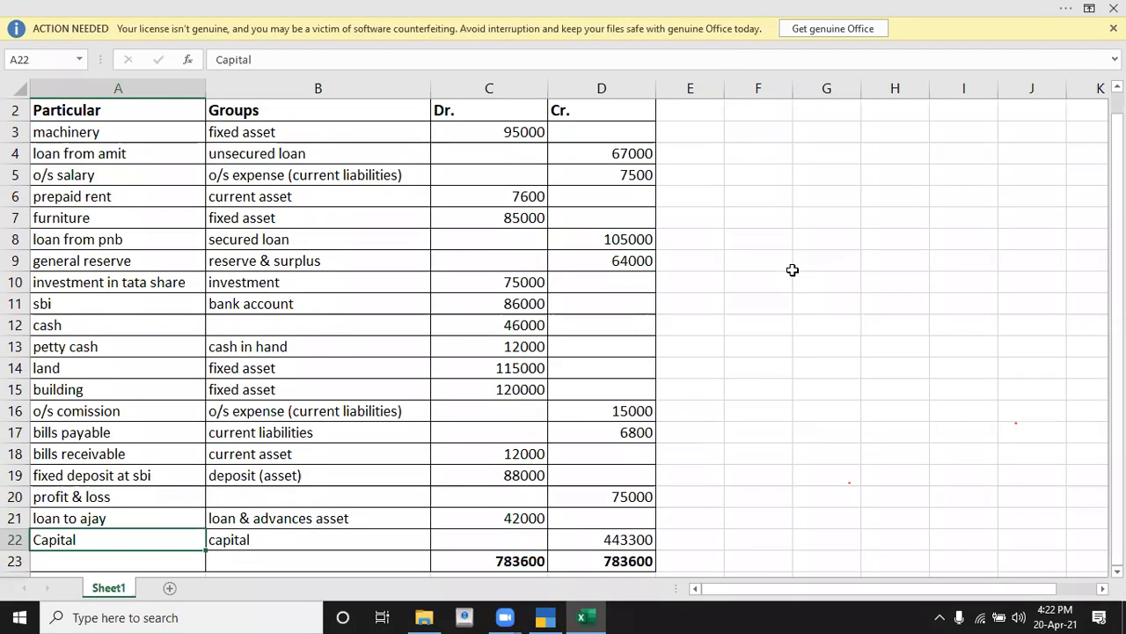
key(alt+Tab)
text(44)
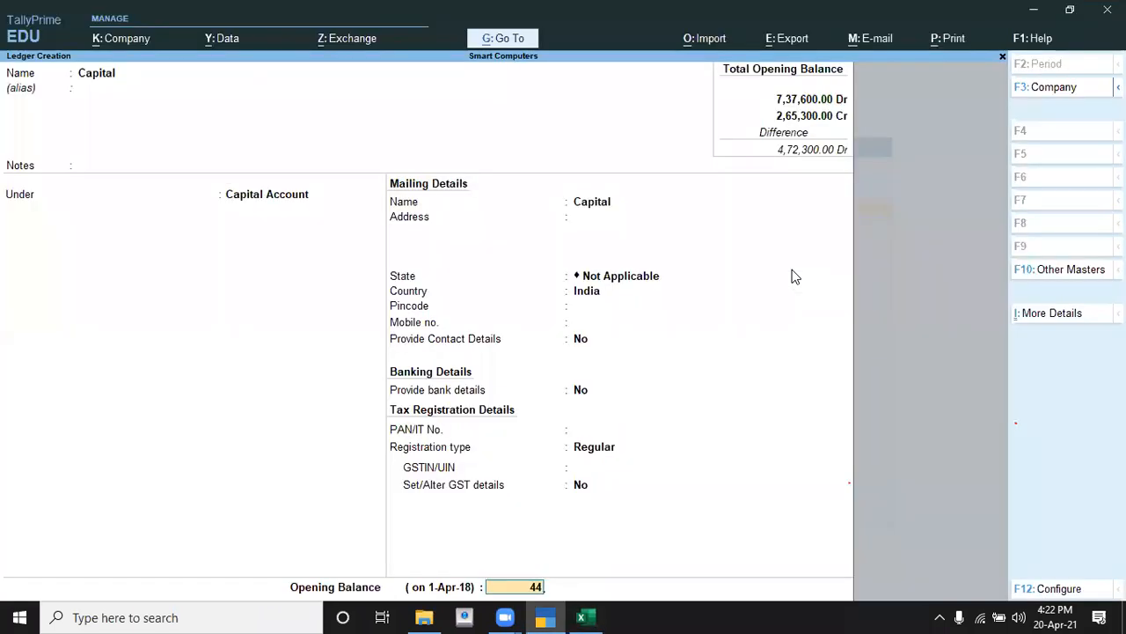
text(3300)
key(Return)
key(Return)
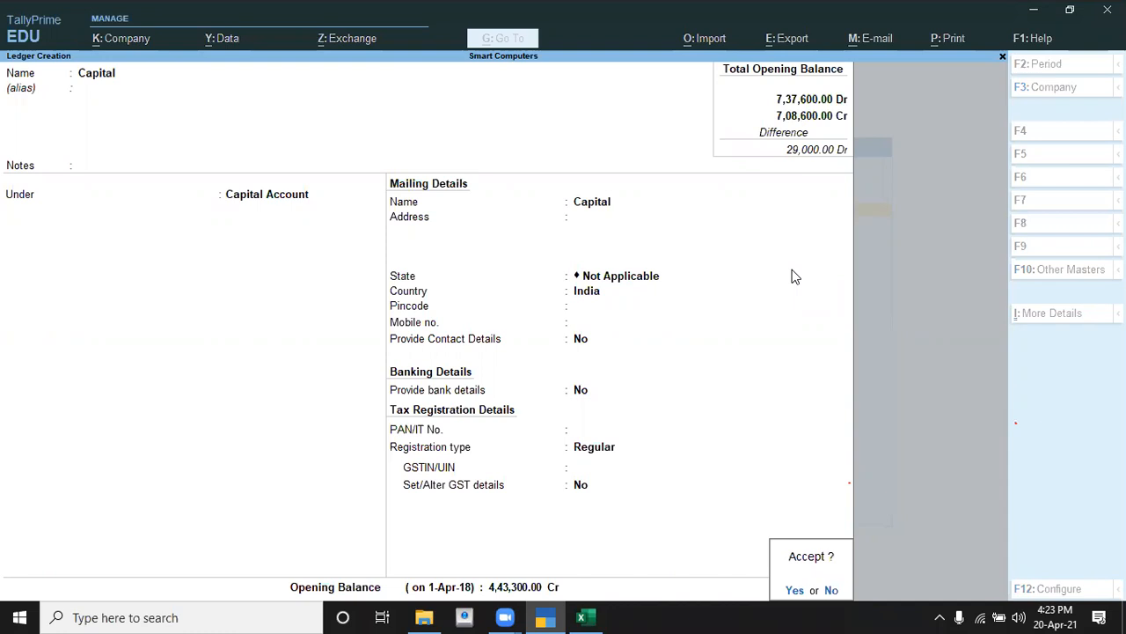
key(Return)
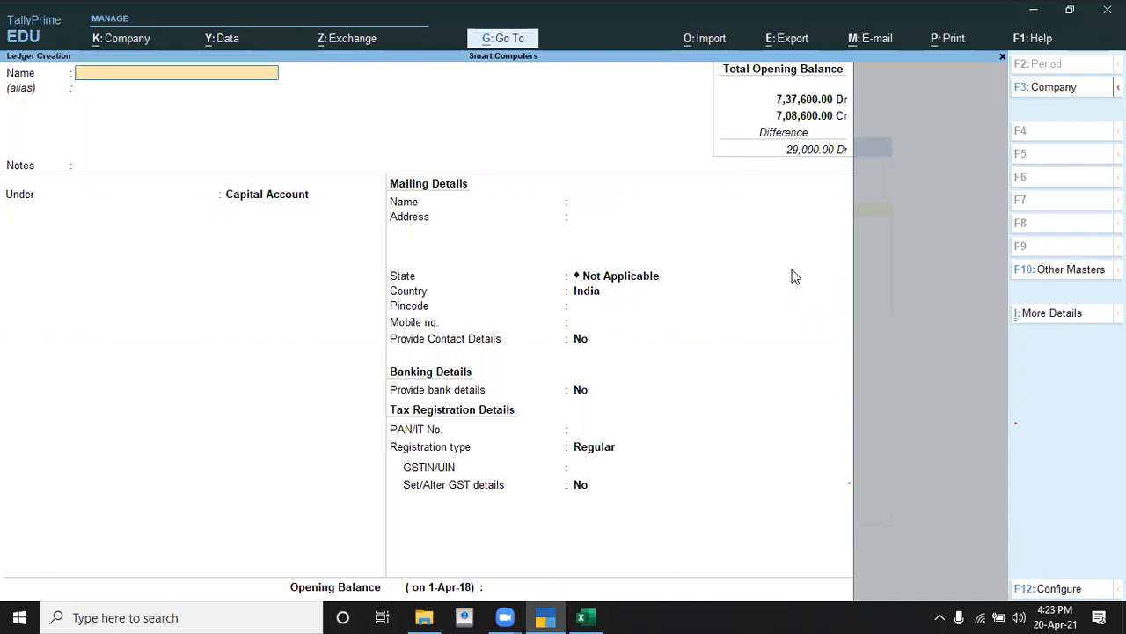
Step: Leave ledger creation and bring up the list of ledgers for alteration
key(Escape)
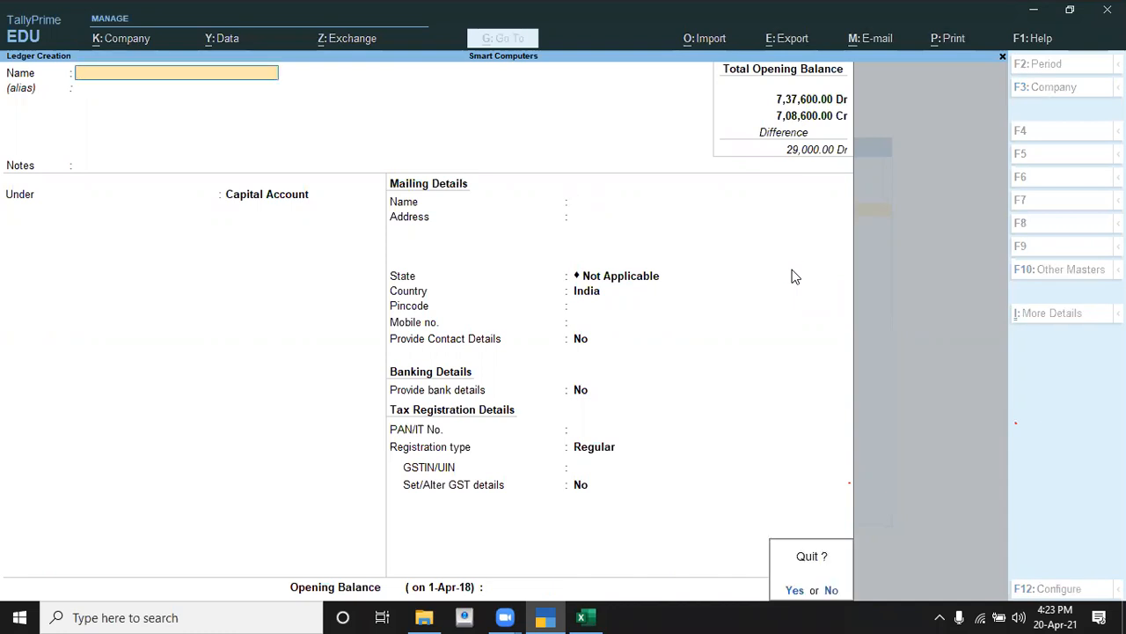
key(Return)
key(Escape)
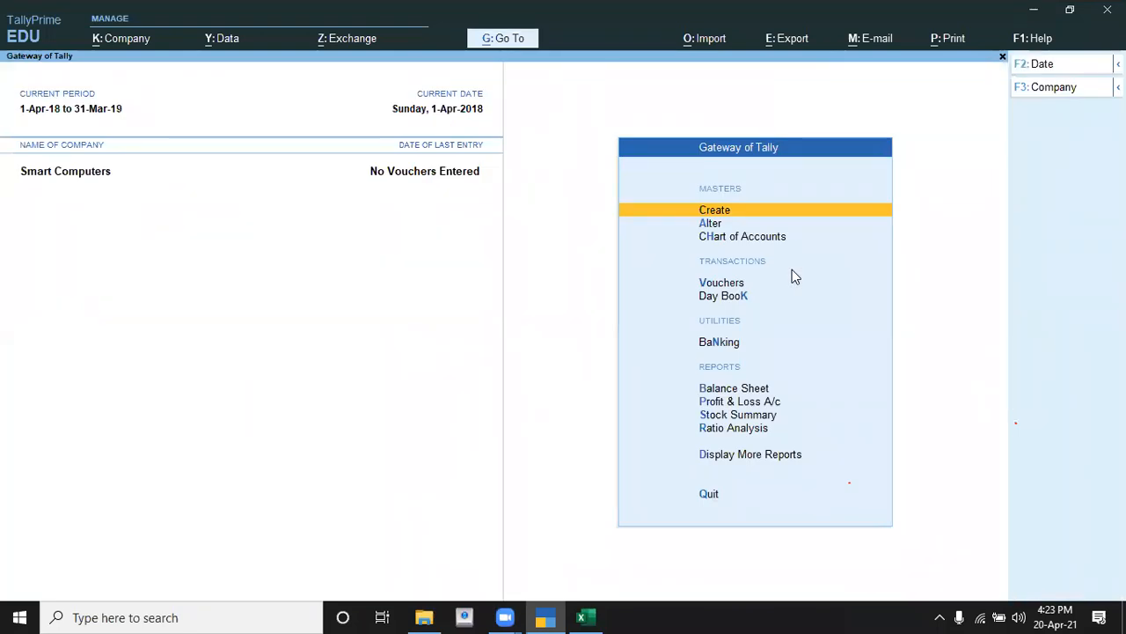
key(Down)
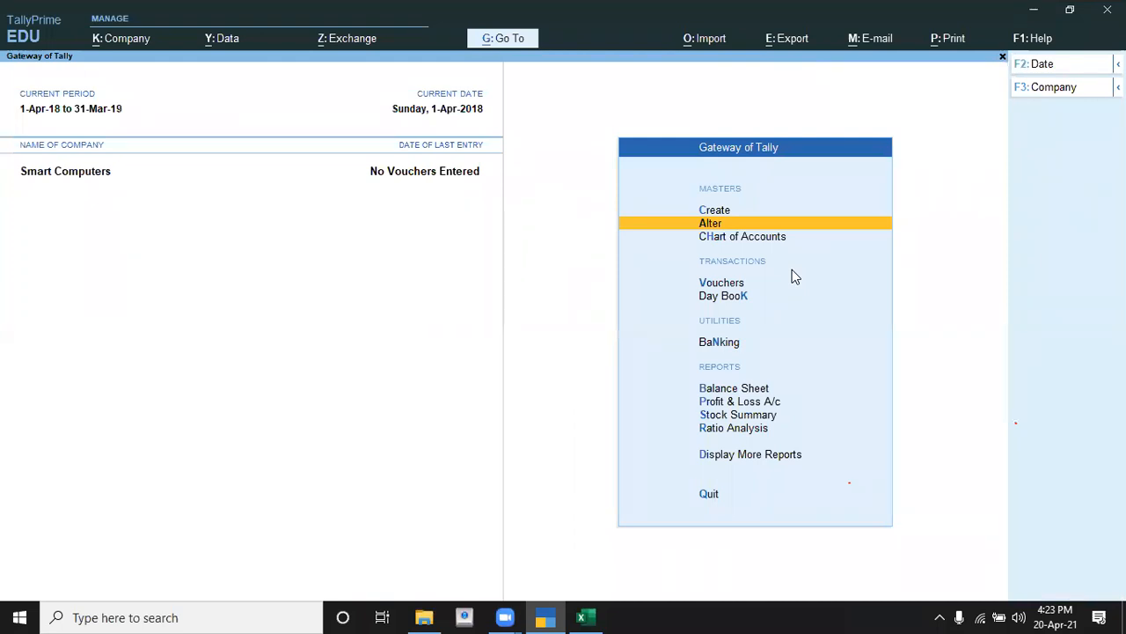
key(Return)
key(Down)
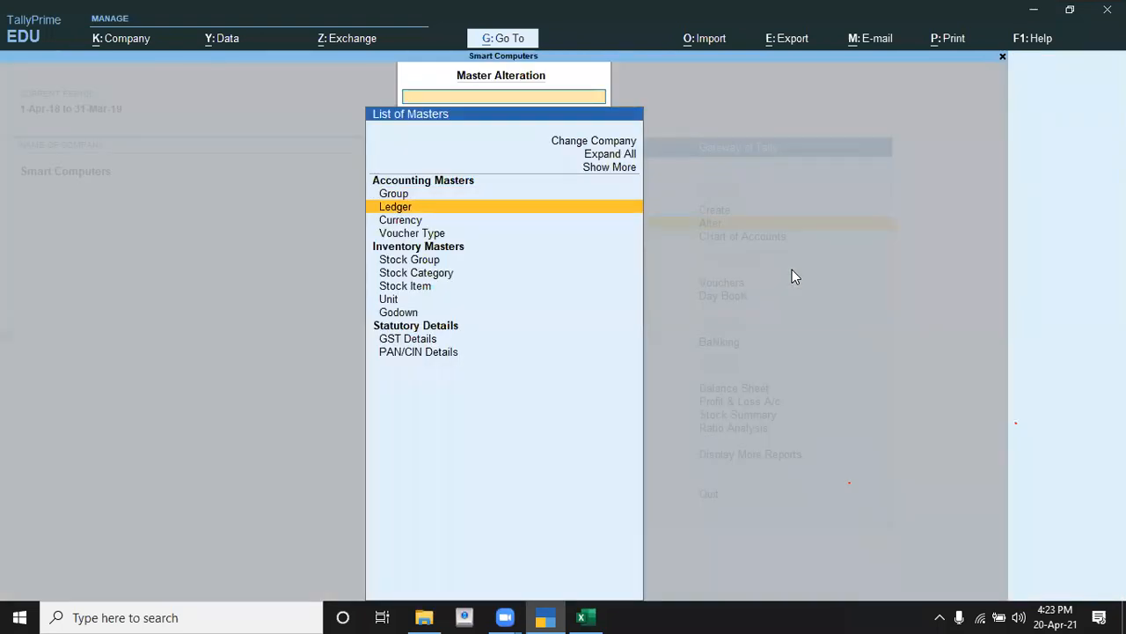
key(Return)
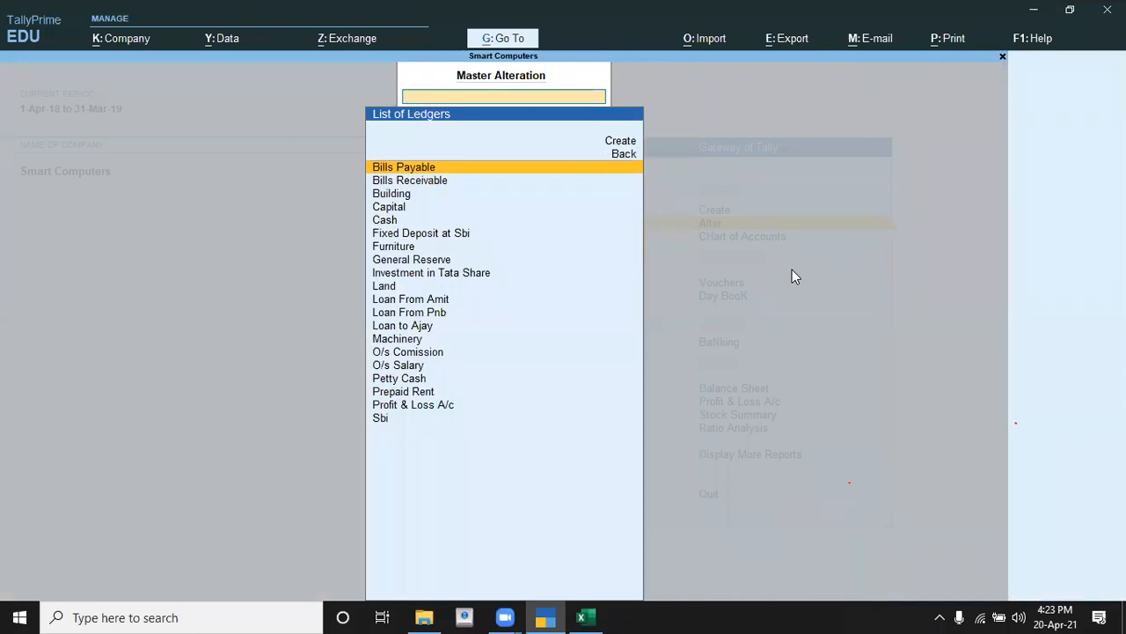
Step: Open the Cash ledger for alteration, keeping its Cash-in-Hand group and other details as they are
key(Down)
key(Down)
key(Down)
key(Down)
key(Down)
key(Down)
key(Down)
key(Up)
key(Up)
key(Up)
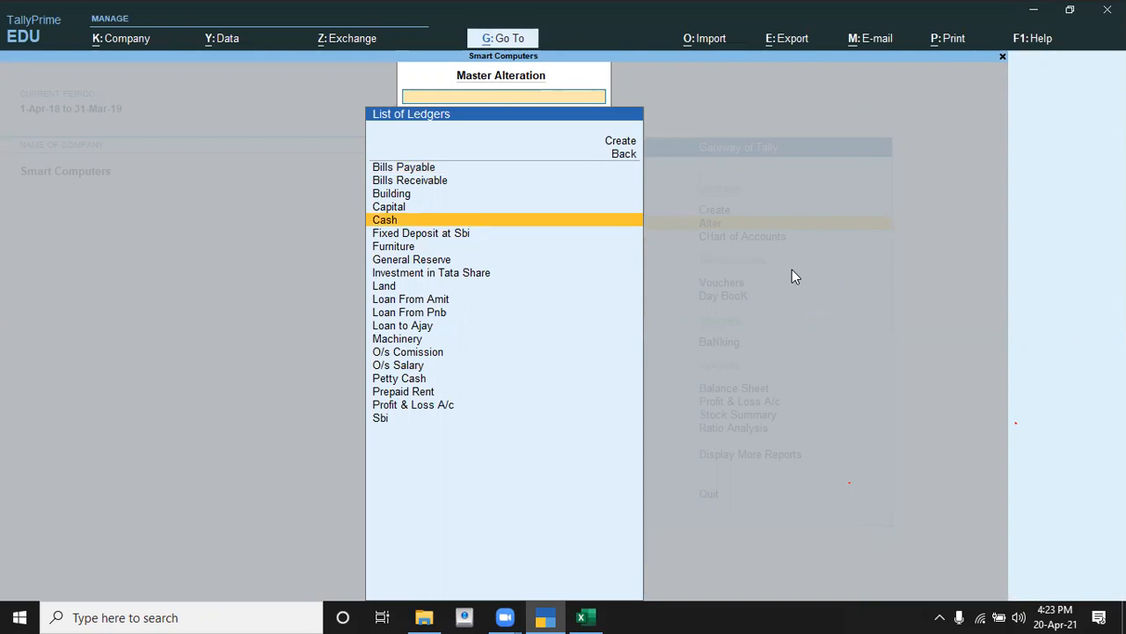
key(Return)
key(Return)
key(Return)
key(Return)
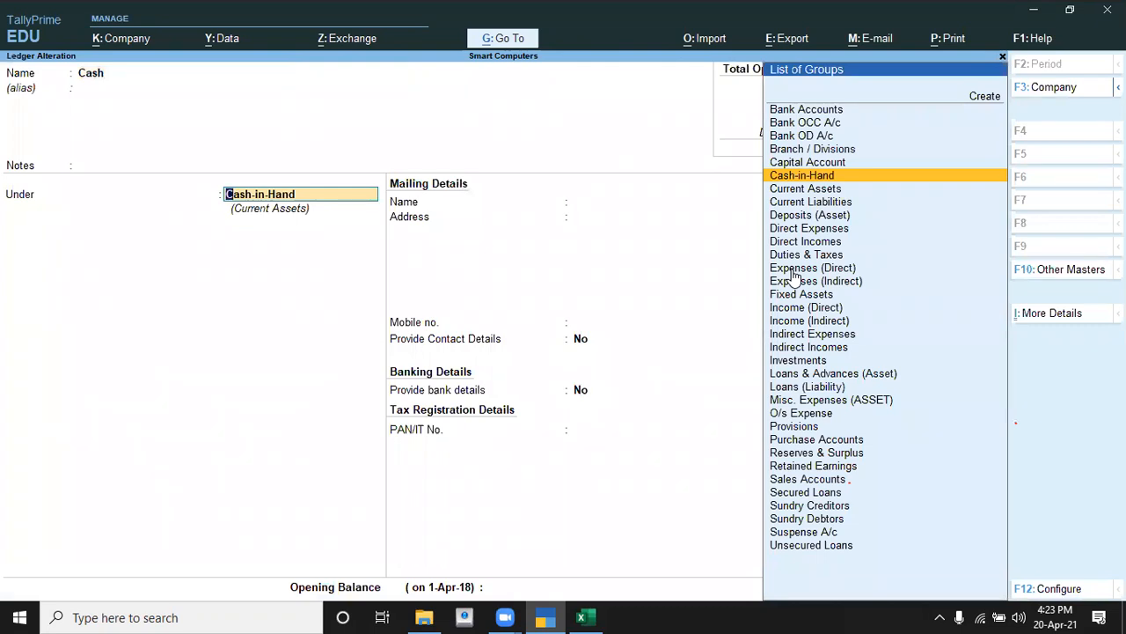
key(Return)
key(Return)
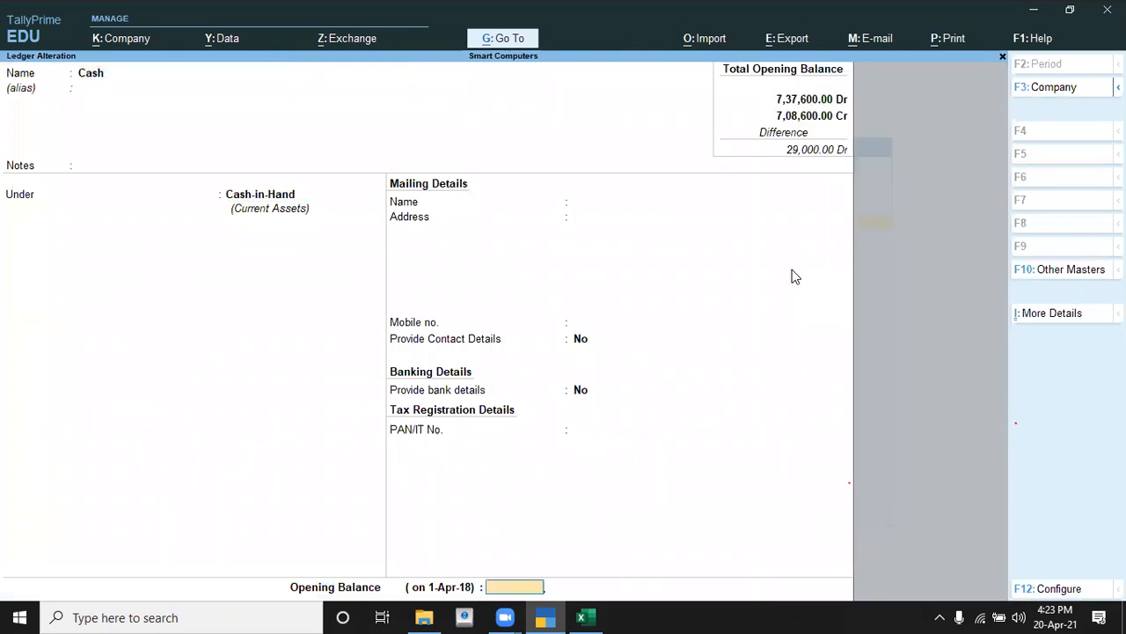
Step: Find the cash entry in the Excel trial balance, set the Cash ledger's opening balance to 46000 debit in TallyPrime, and save it
key(alt+Tab)
key(Down)
key(Down)
key(Down)
key(Down)
key(Down)
key(Down)
key(Down)
key(Down)
key(Up)
key(Up)
key(Up)
key(Up)
key(Up)
key(Up)
key(Up)
key(Up)
key(Up)
key(Up)
key(Up)
key(Up)
key(Up)
key(Up)
key(Up)
key(Up)
key(Up)
key(Up)
key(Up)
key(Up)
key(Up)
key(Down)
key(Down)
key(Down)
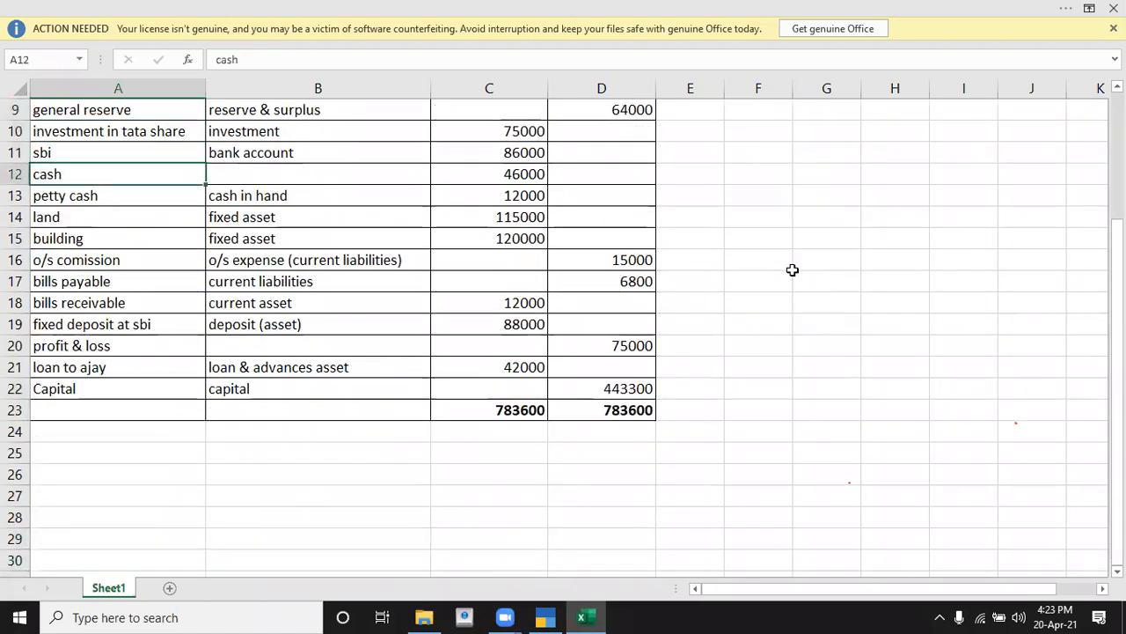
key(alt+Tab)
text(46000)
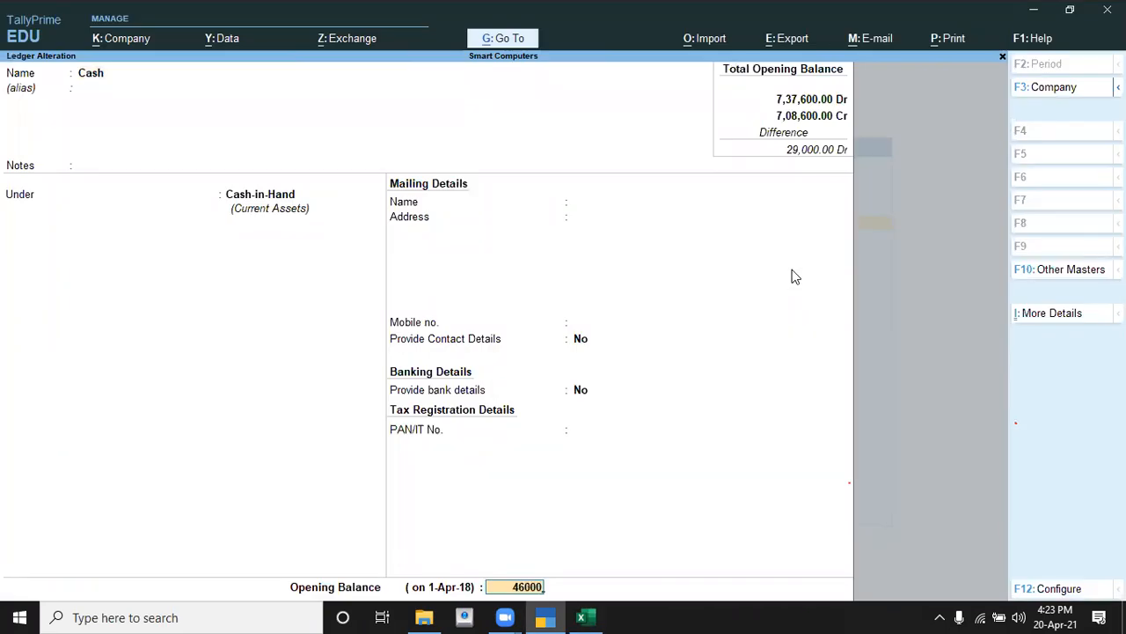
key(Return)
key(Return)
key(Return)
Step: Locate the profit & loss amount in the credit column of the Excel trial balance
key(alt+Tab)
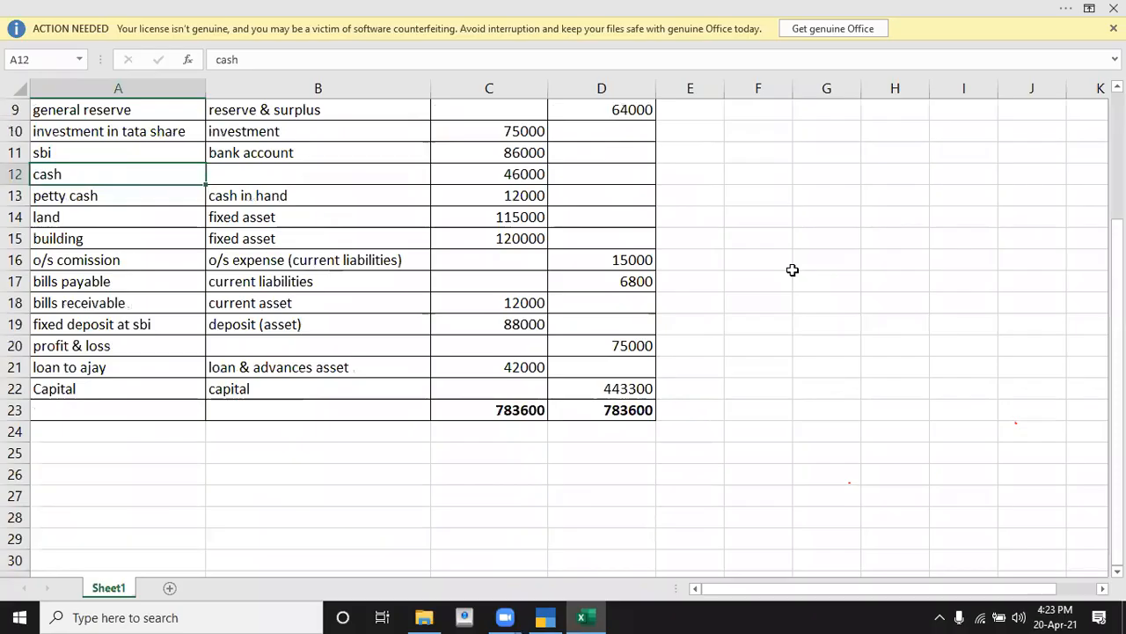
key(Down)
key(Down)
key(Down)
key(Down)
key(Down)
key(Down)
key(Down)
key(Down)
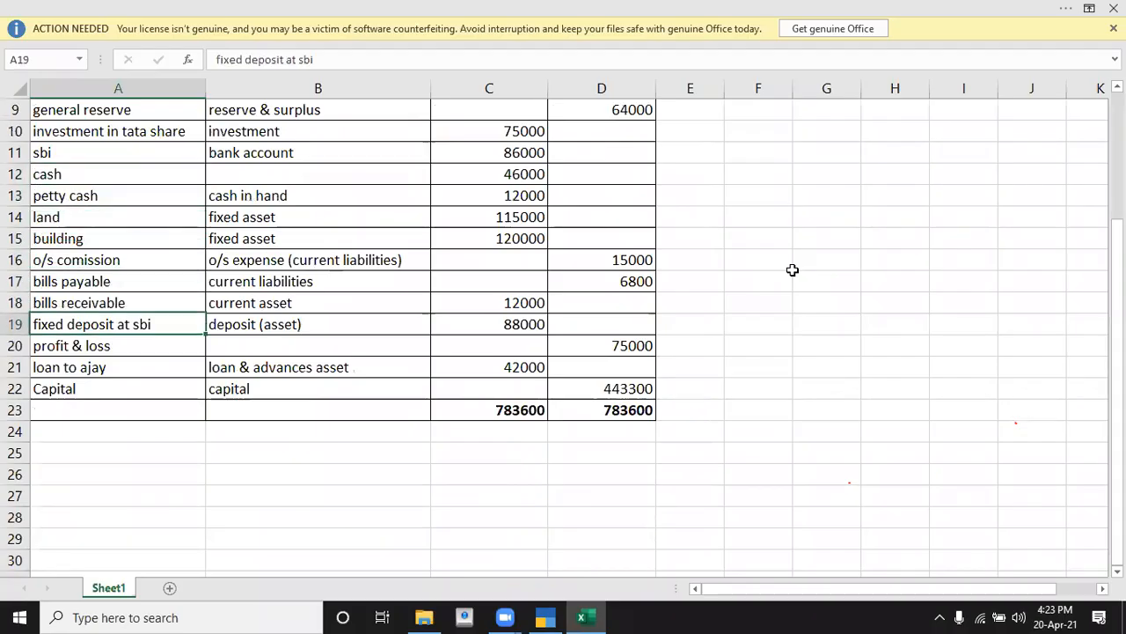
key(Right)
key(Right)
key(Right)
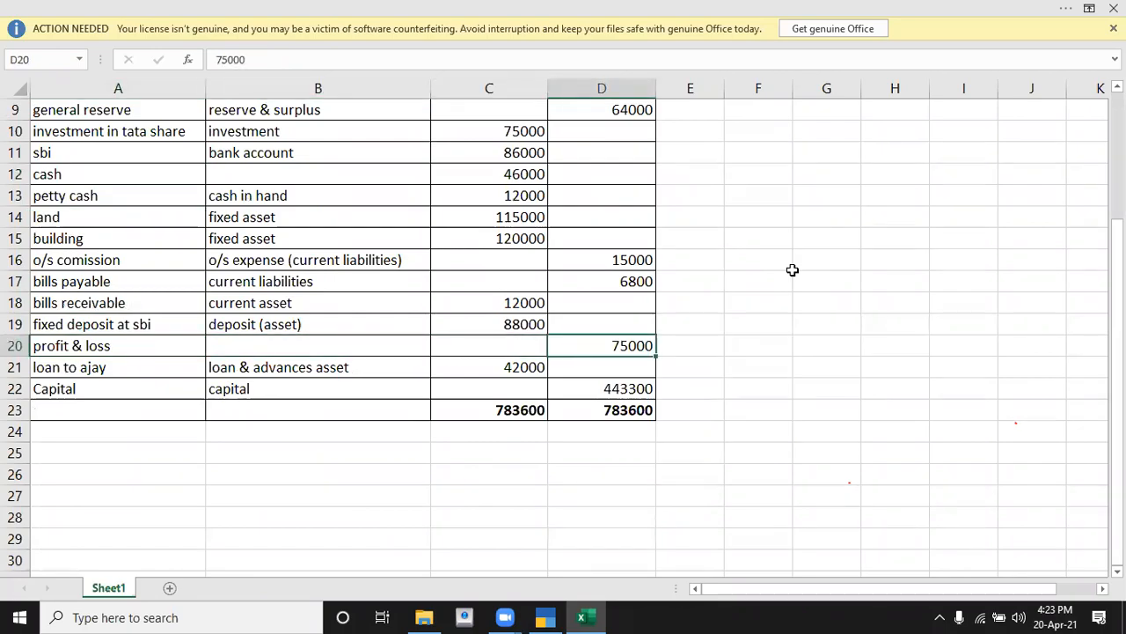
Step: Switch to TallyPrime and open the Profit & Loss A/c ledger for alteration, keeping its Primary group and other details
key(alt+Tab)
key(Down)
key(Down)
key(Down)
key(Down)
key(Down)
key(Down)
key(Down)
key(Down)
key(Down)
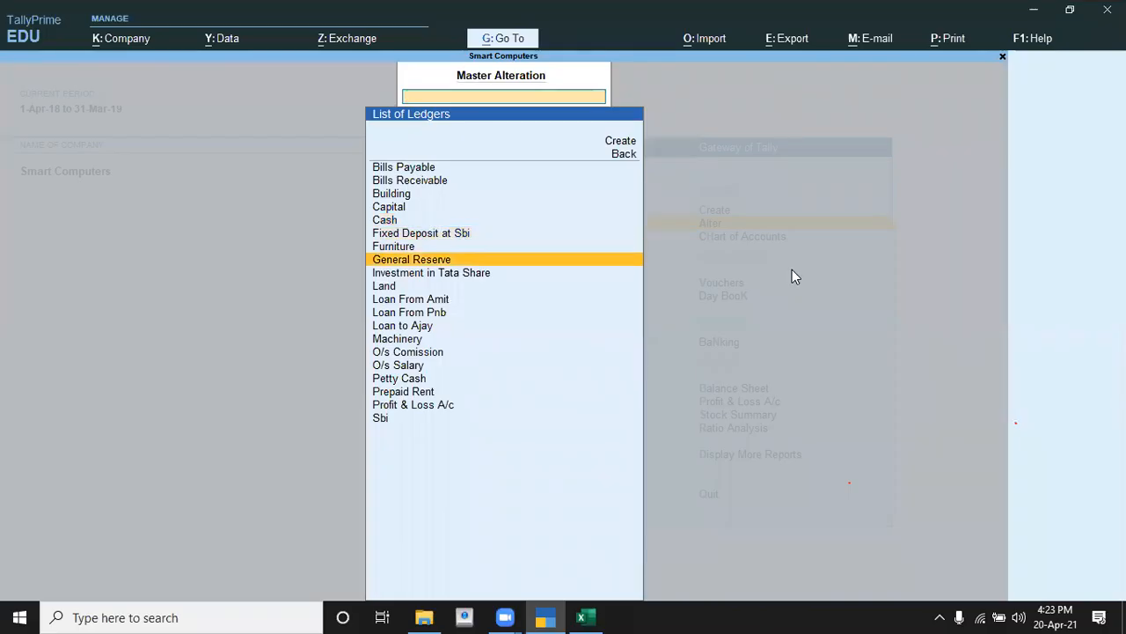
key(Down)
key(Down)
key(Down)
key(Down)
key(Down)
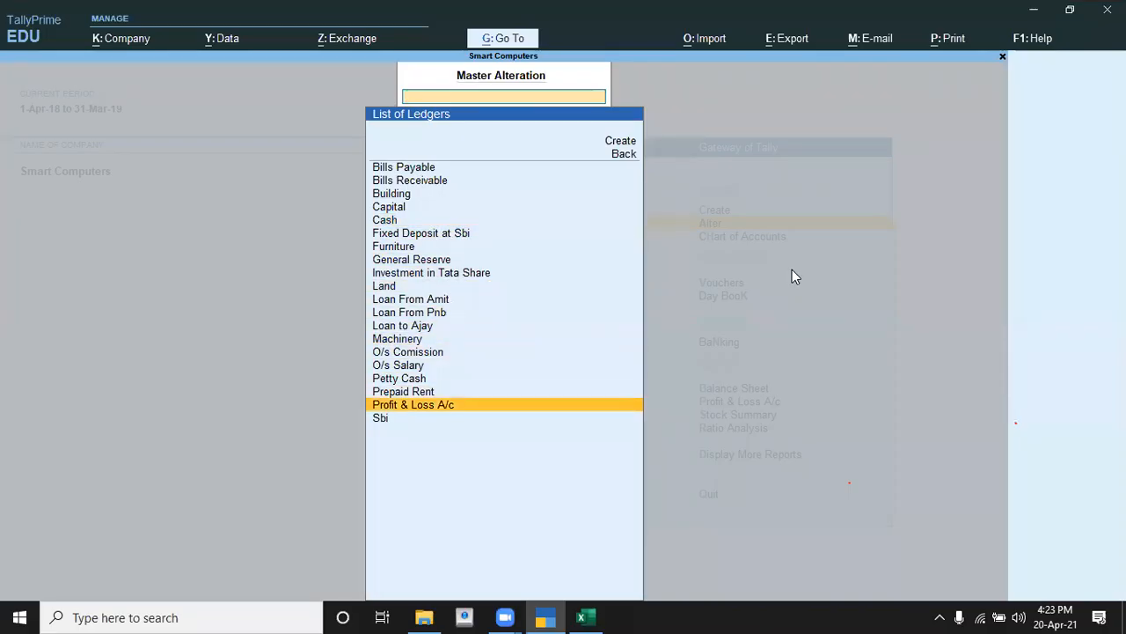
key(Return)
key(Return)
key(Return)
key(Return)
key(Return)
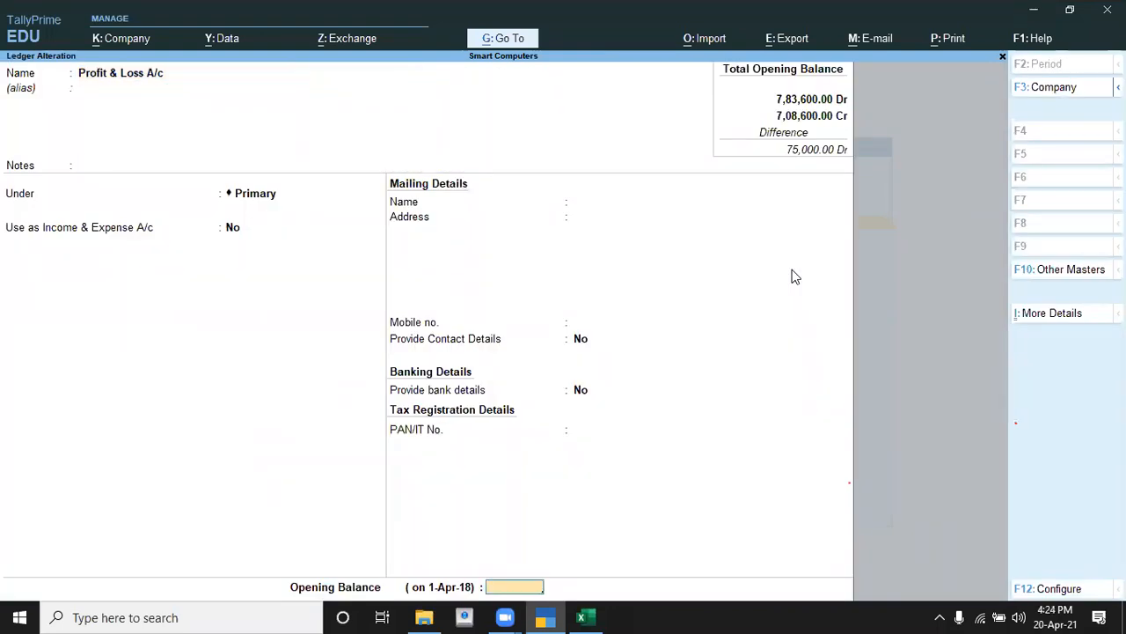
Step: Set the Profit & Loss A/c ledger's opening balance to 75000 credit and save it
text(75000)
key(Return)
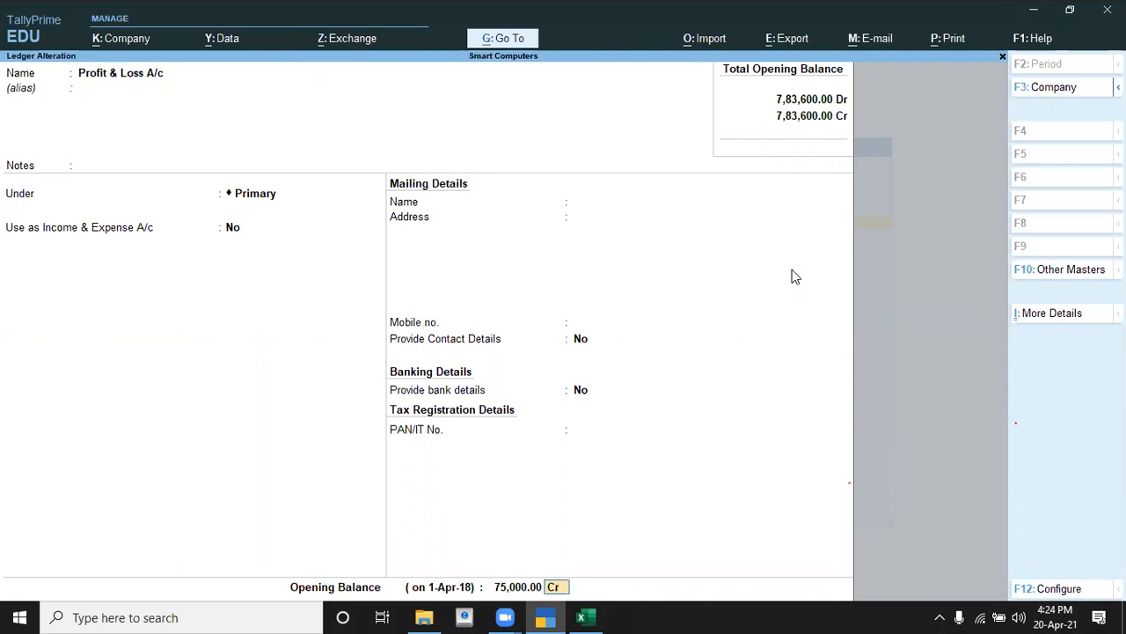
key(Return)
key(Return)
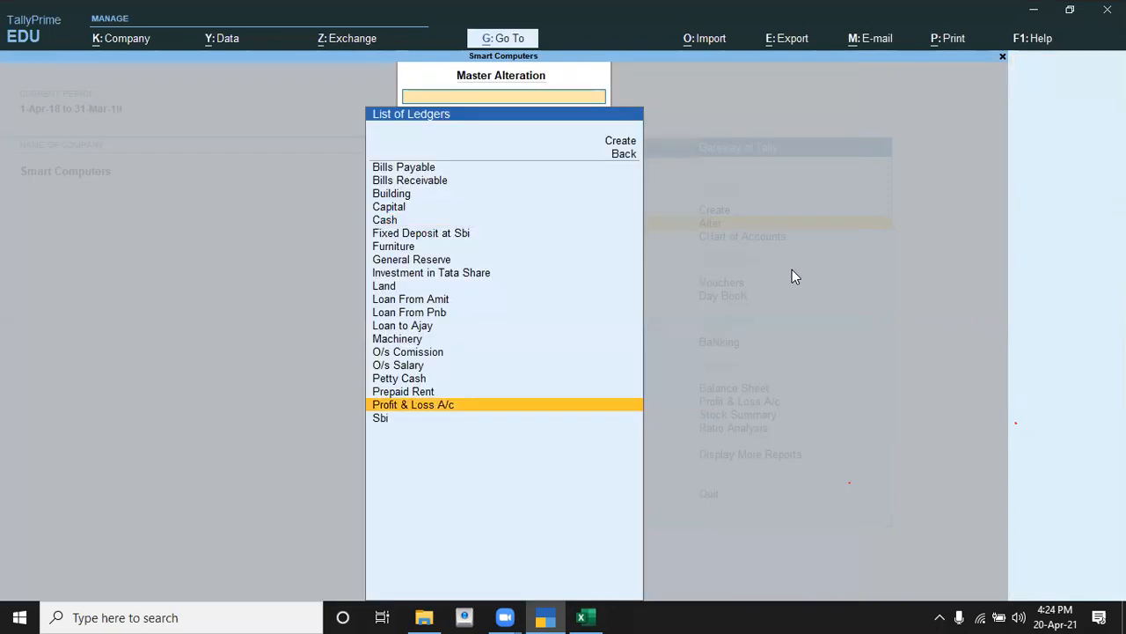
Step: Leave ledger alteration and display the company's Balance Sheet
key(Escape)
key(Escape)
key(Up)
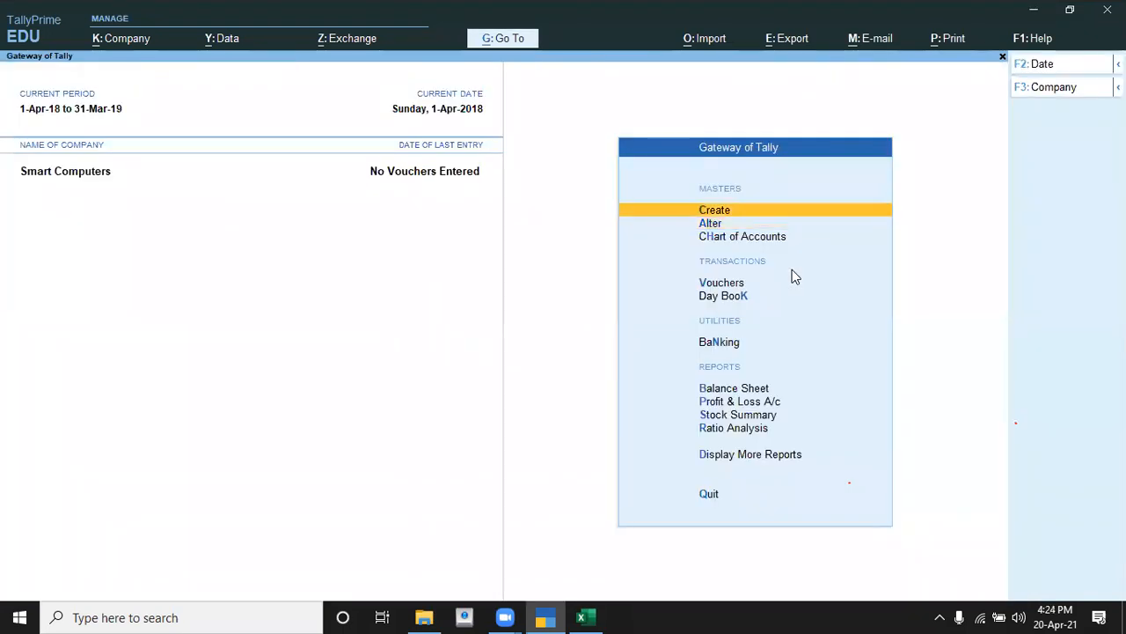
key(Down)
key(Down)
key(Down)
key(Down)
key(Down)
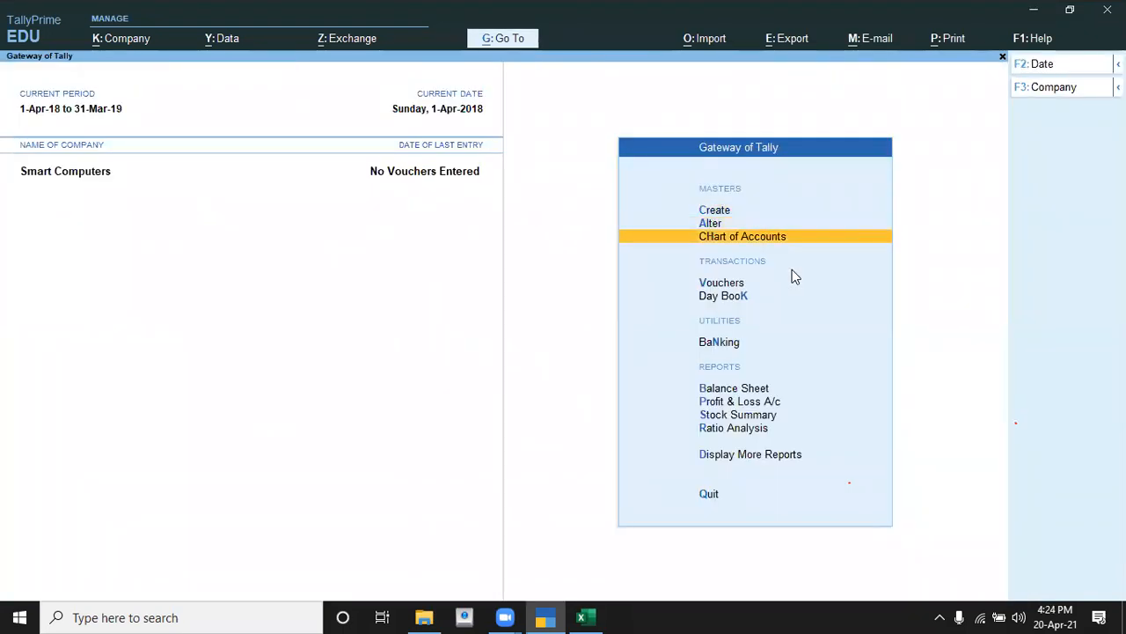
key(Down)
key(Return)
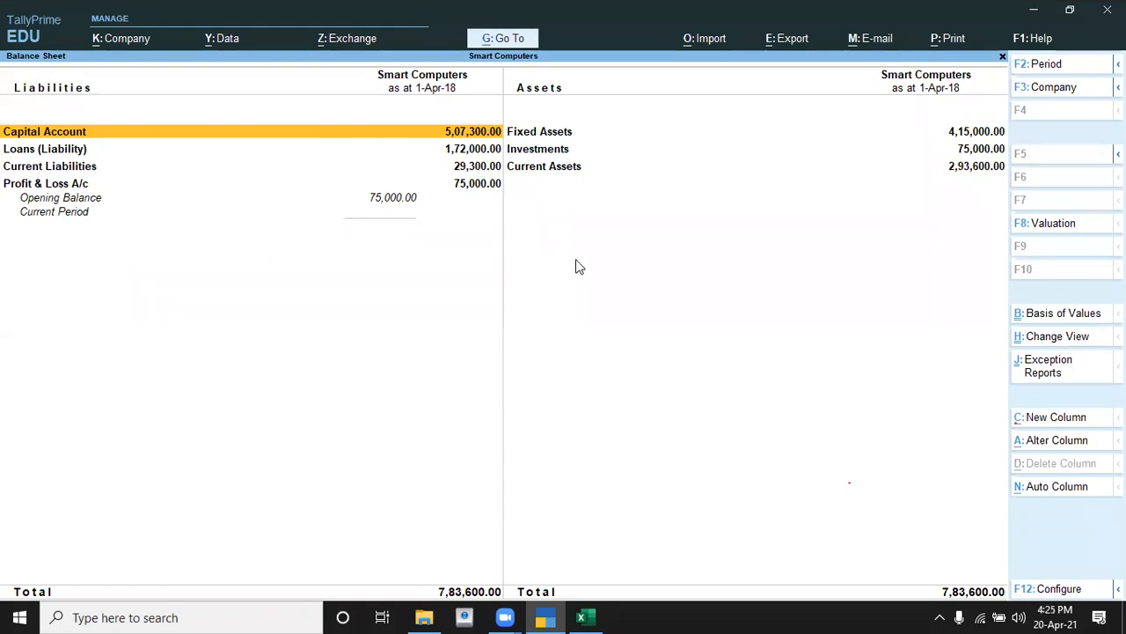
Step: Show the Balance Sheet in detailed form and compare it with the Excel trial balance
key(Right)
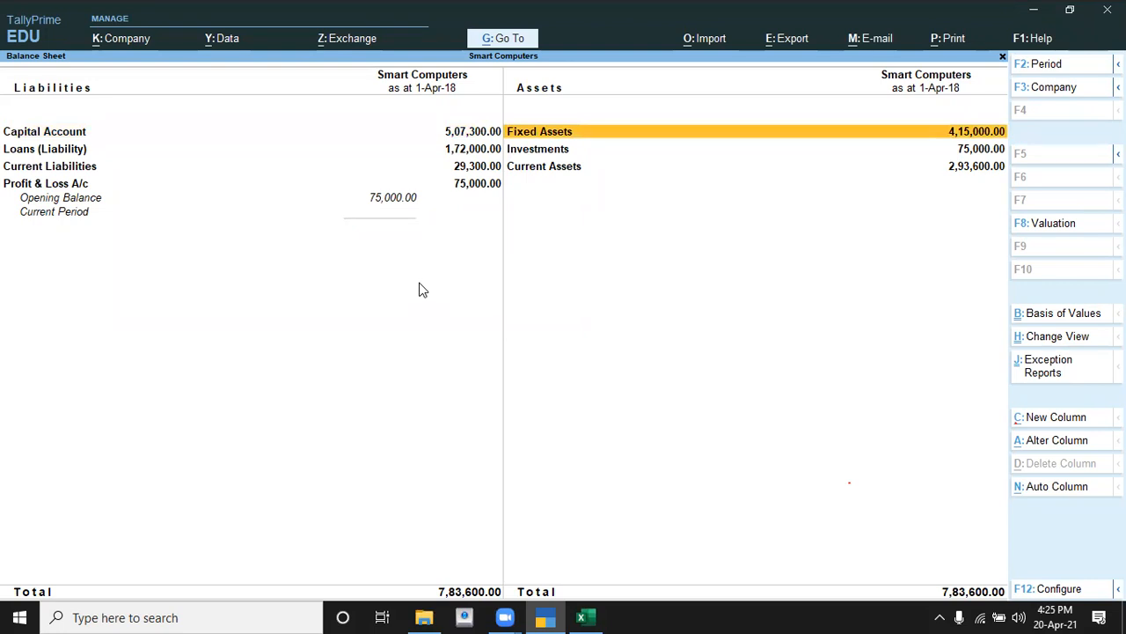
key(alt)
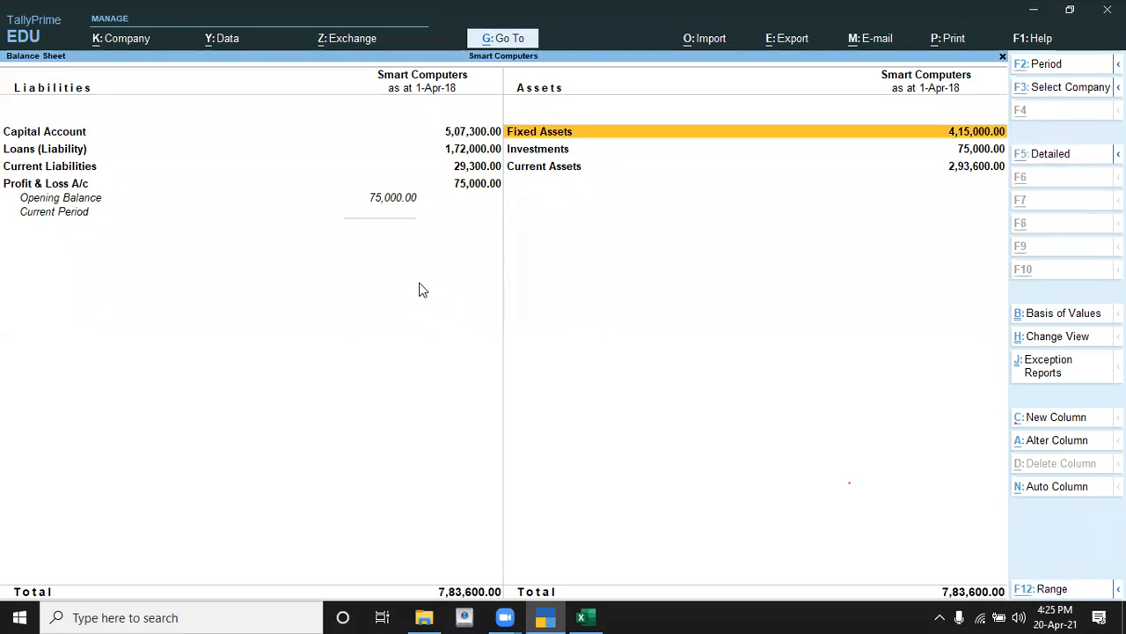
key(alt+F5)
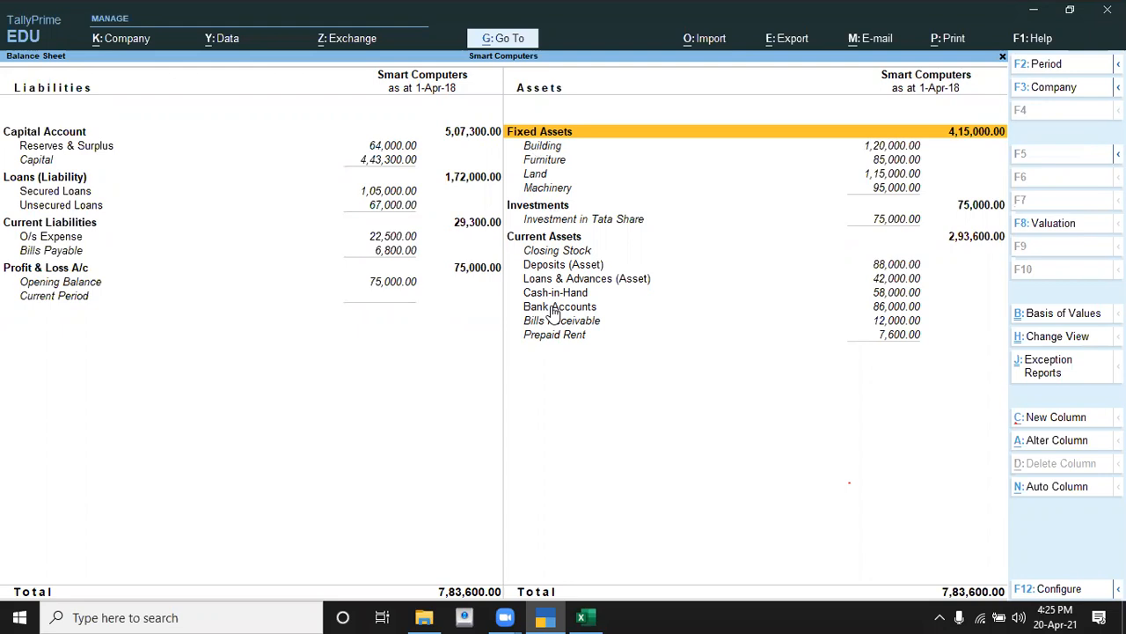
key(alt+Tab)
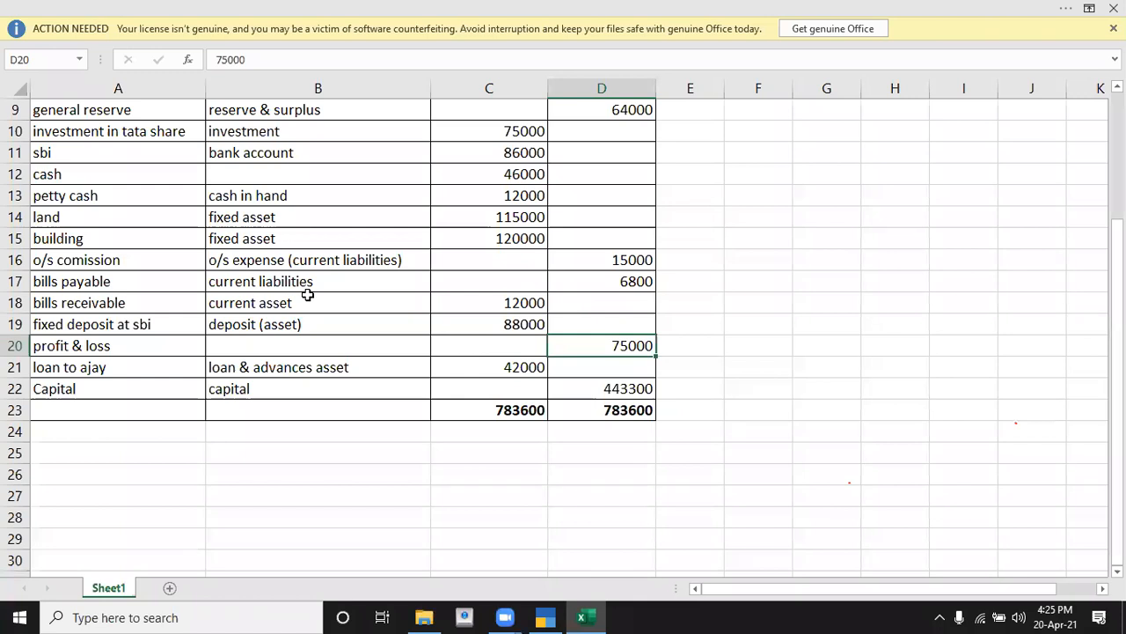
Step: Examine the Excel trial balance from its first entries, reviewing the particulars and the groups assigned to them
key(Up)
key(Up)
key(Up)
key(Up)
key(Up)
key(Up)
key(Up)
key(Up)
key(Up)
key(Up)
key(Up)
key(Up)
key(Up)
key(Up)
key(Up)
key(Up)
key(Up)
key(Up)
key(Up)
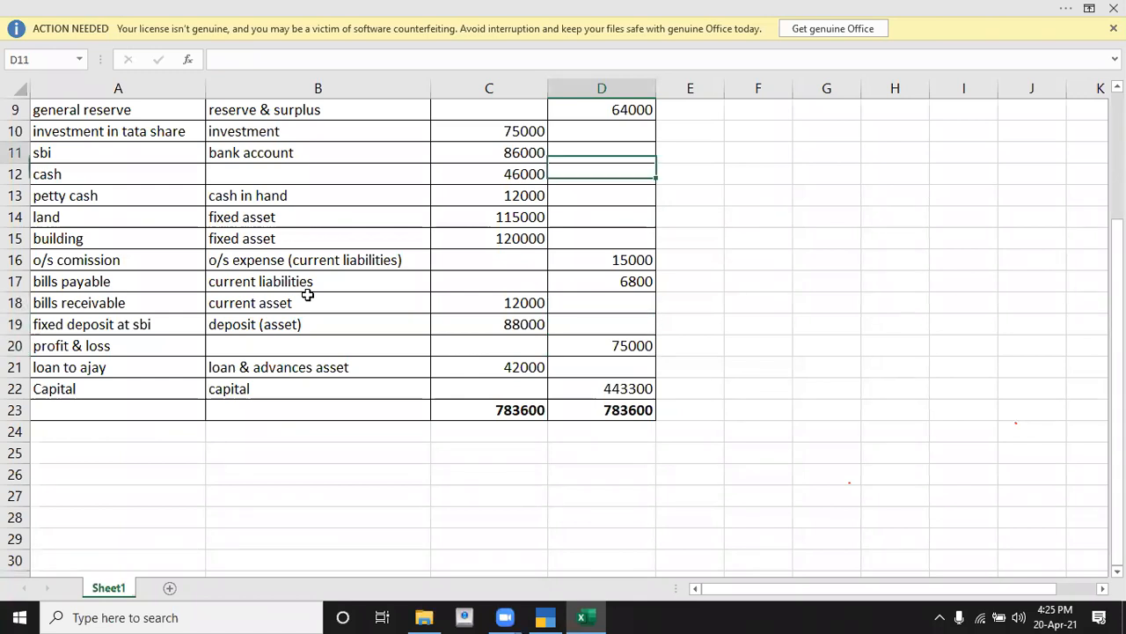
key(Down)
key(Down)
key(Down)
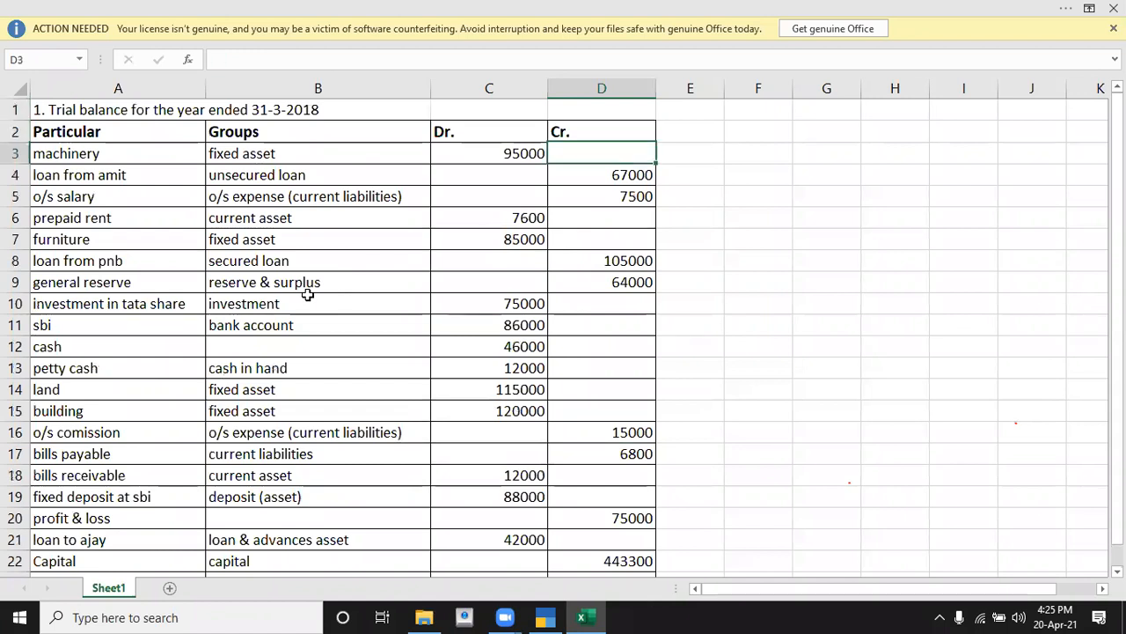
key(Left)
key(Left)
key(Left)
key(Down)
key(Down)
key(Down)
key(Down)
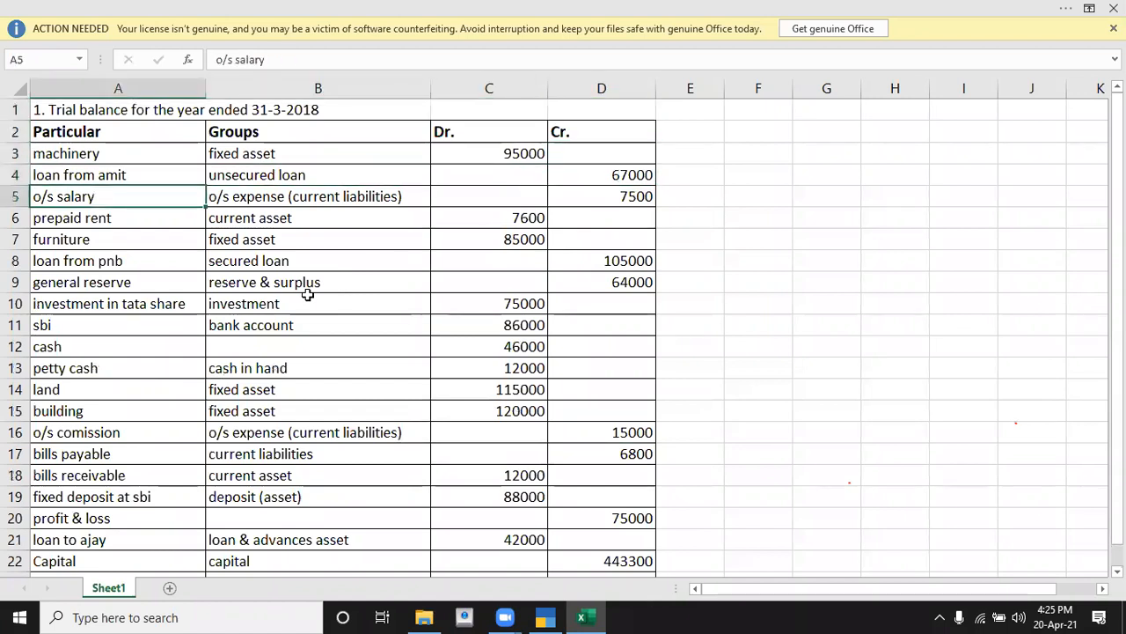
key(Right)
key(Down)
key(Down)
key(Down)
key(Down)
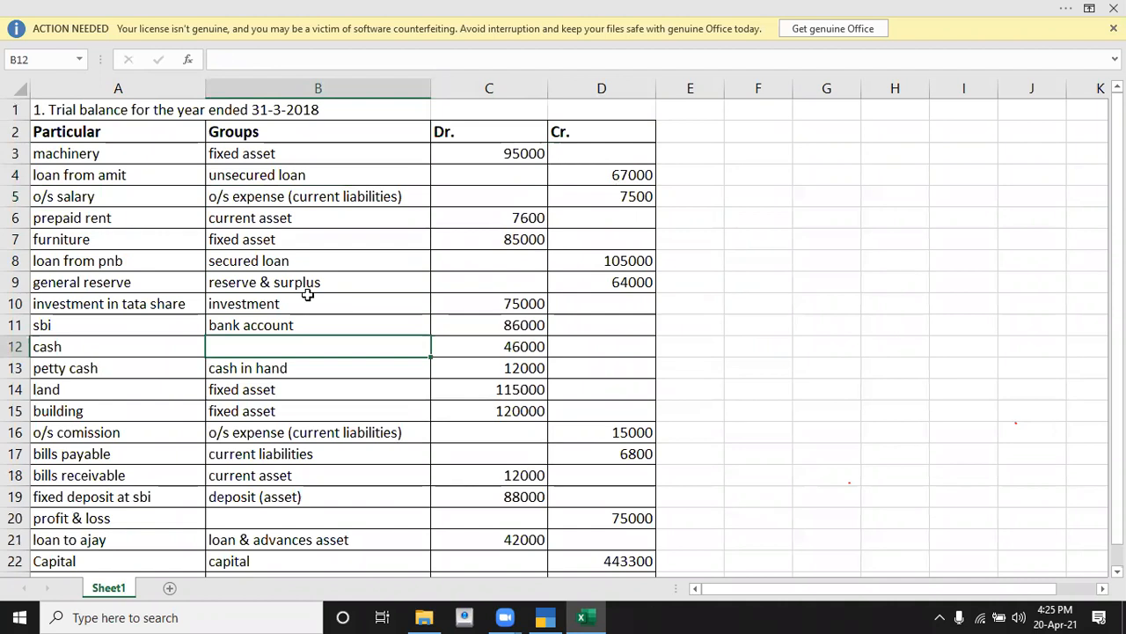
key(Up)
key(Up)
key(Up)
key(Up)
key(Up)
key(Up)
key(Down)
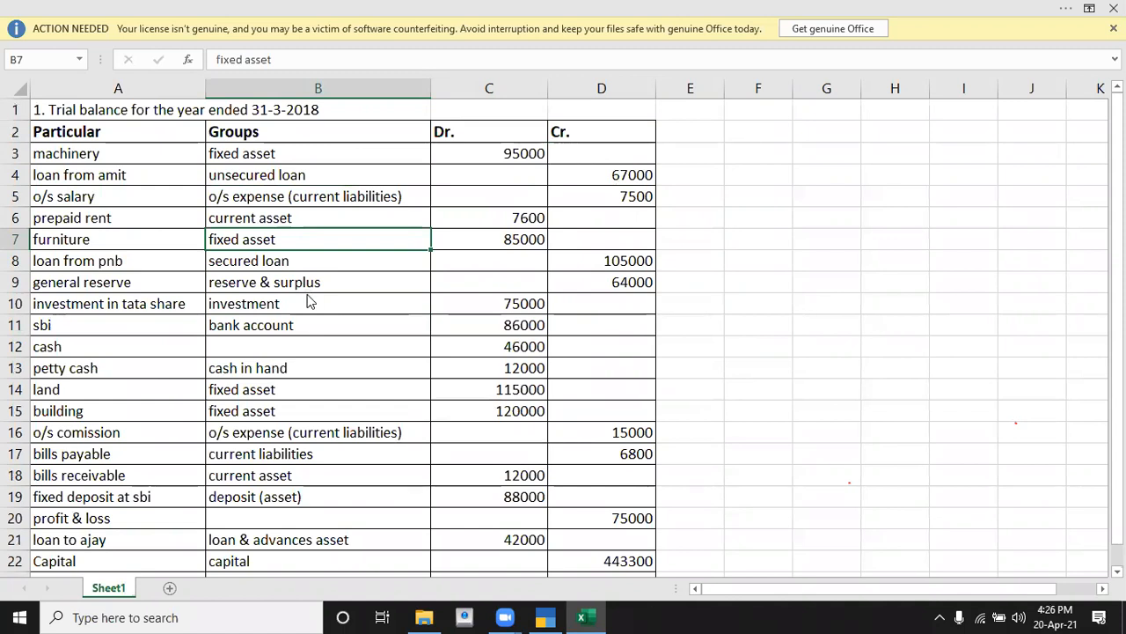
Step: Switch back to TallyPrime and view the Smart Computers Balance Sheet
key(alt+Tab)
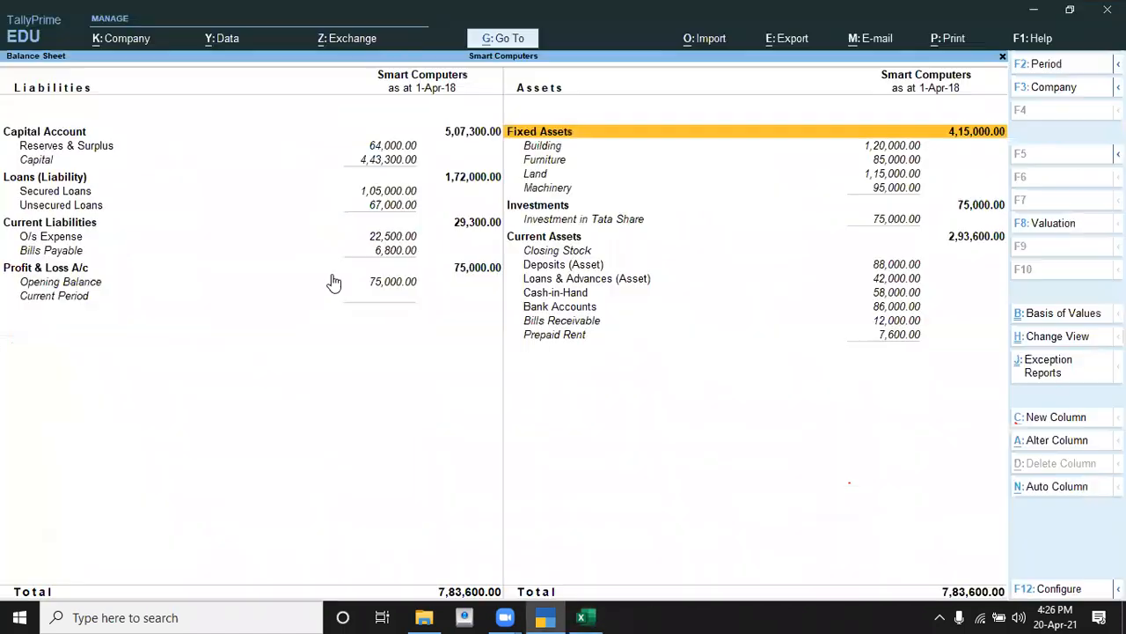
click(705, 89)
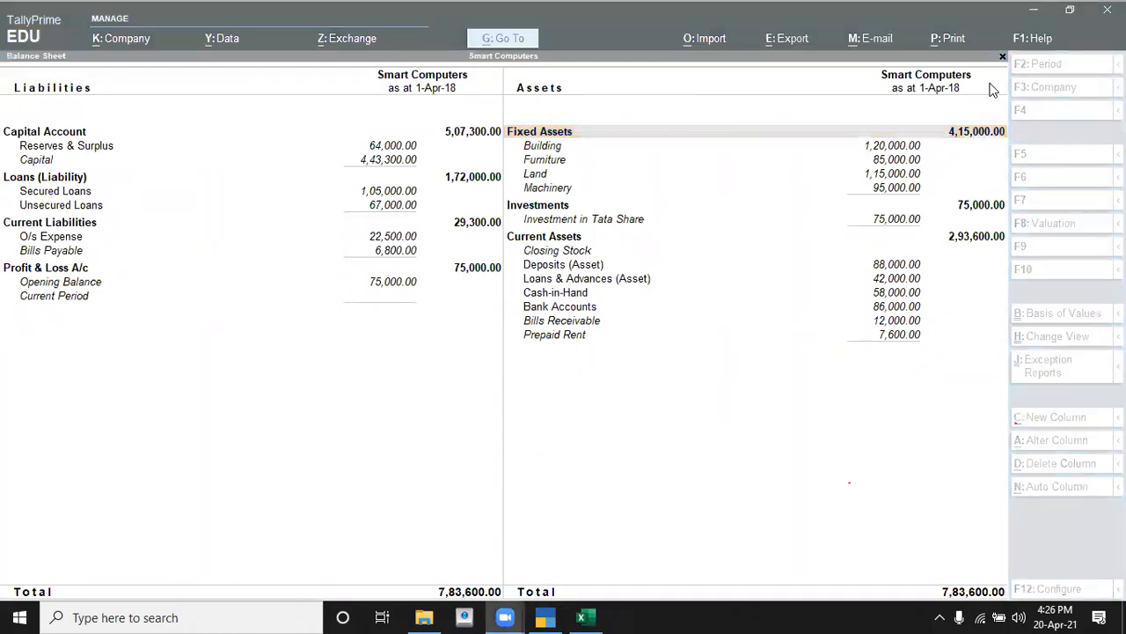